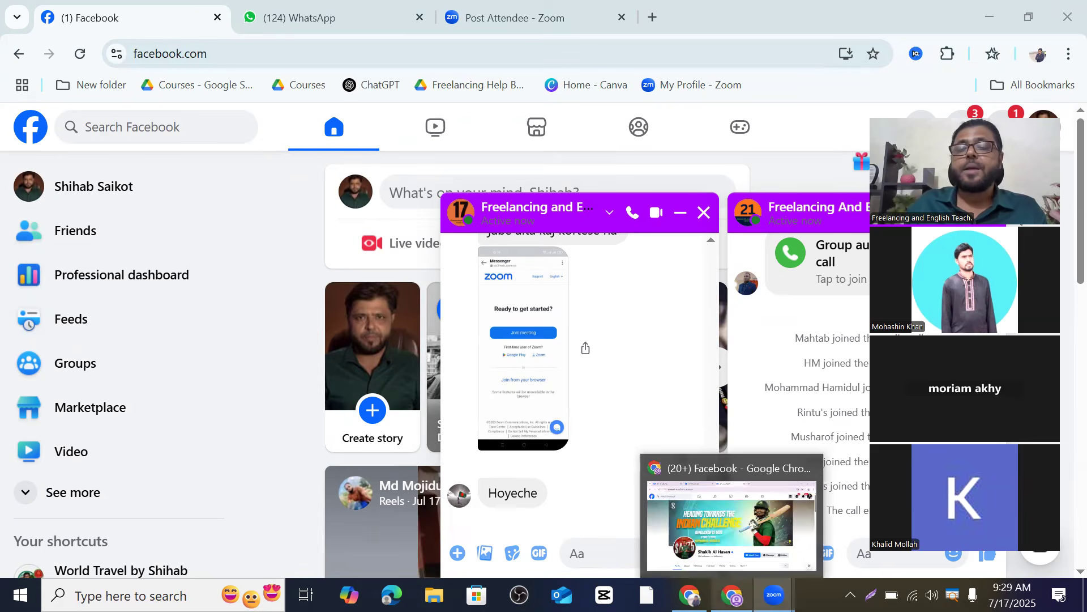
- Switch to the Chrome window with the Facebook page examples, show its home feed and dismiss the search suggestions
{"action": "left_click", "coordinate": [732, 596]}
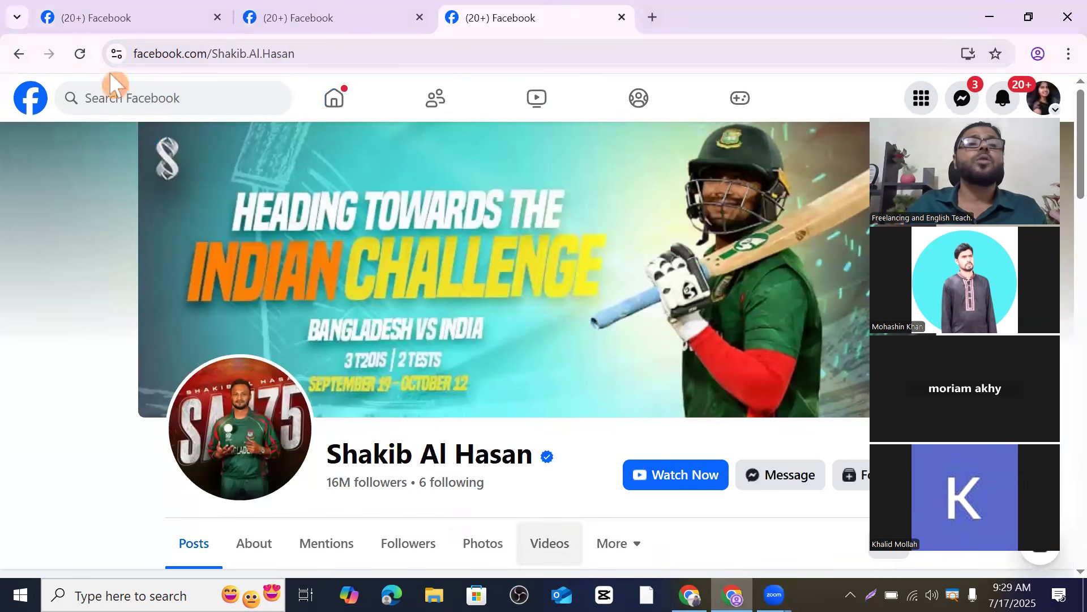
{"action": "left_click", "coordinate": [113, 20]}
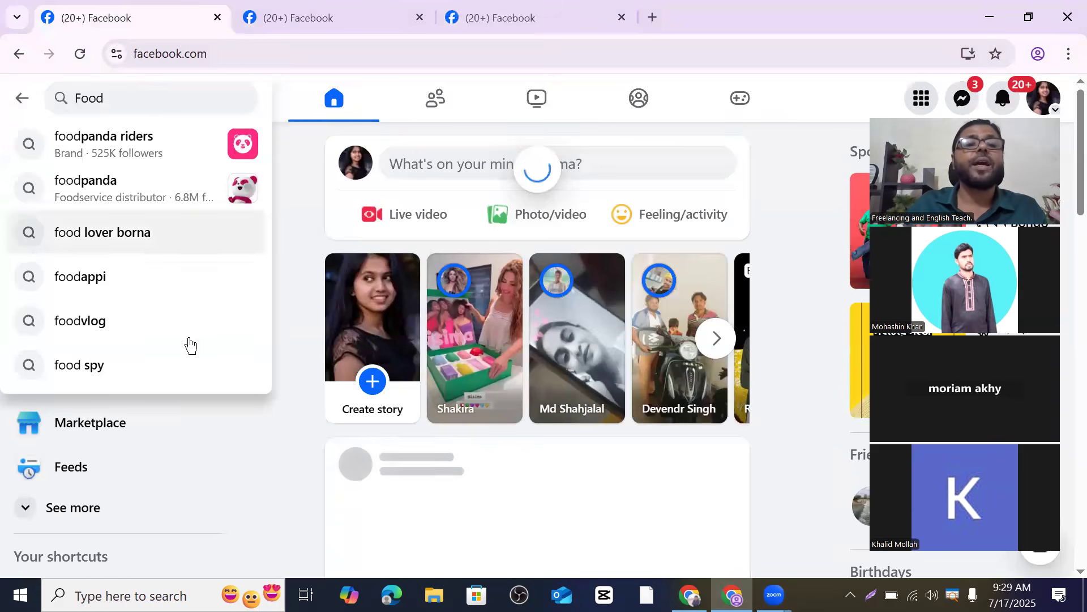
{"action": "left_click", "coordinate": [235, 452]}
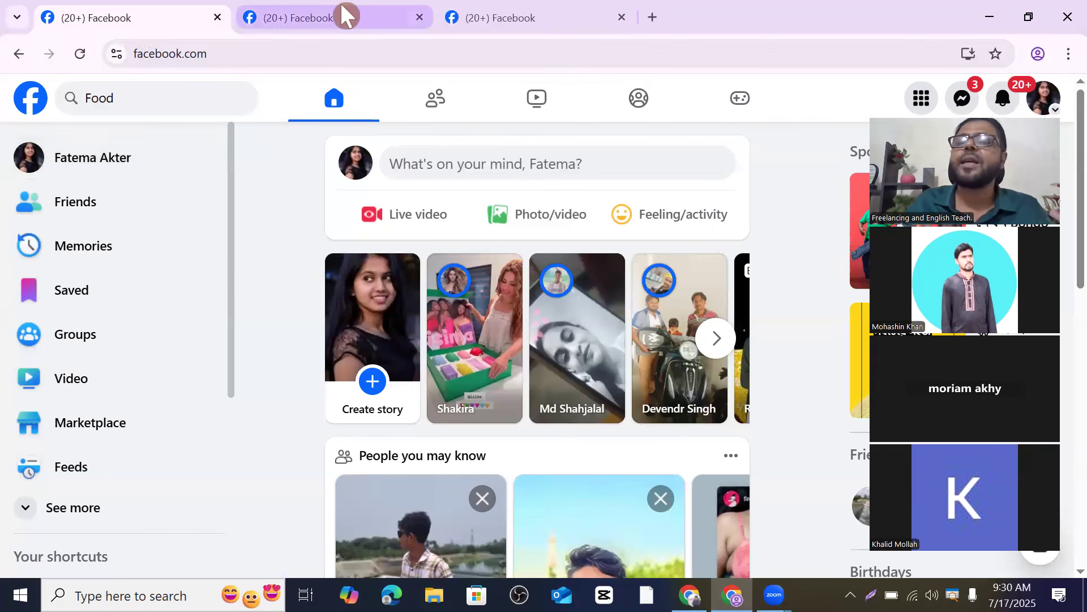
- Show the already open foodpanda Facebook page and dismiss the search suggestions covering it
{"action": "mouse_move", "coordinate": [345, 15]}
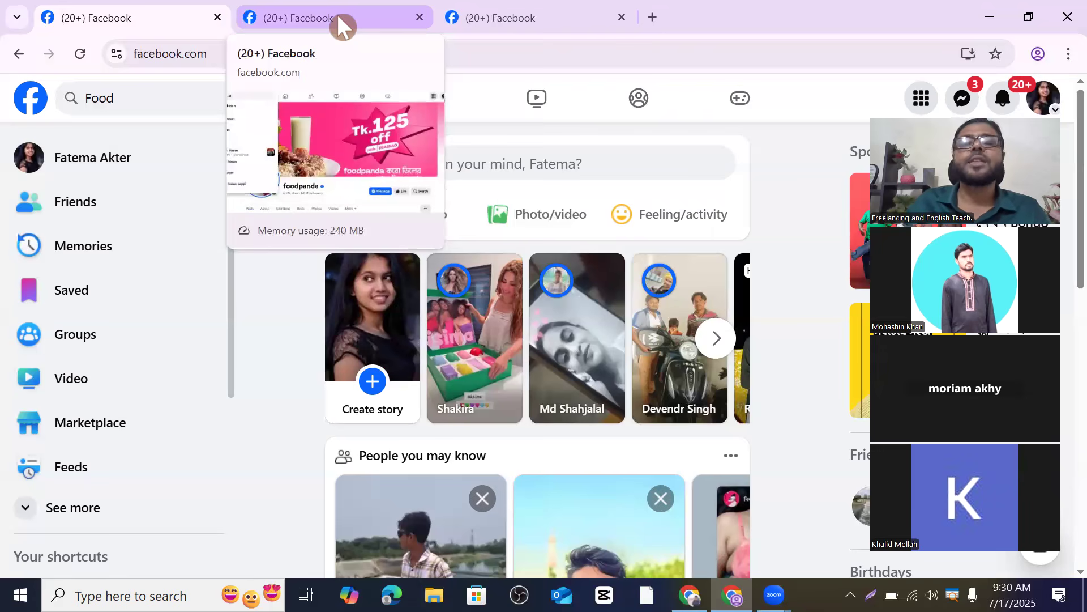
{"action": "left_click", "coordinate": [338, 14]}
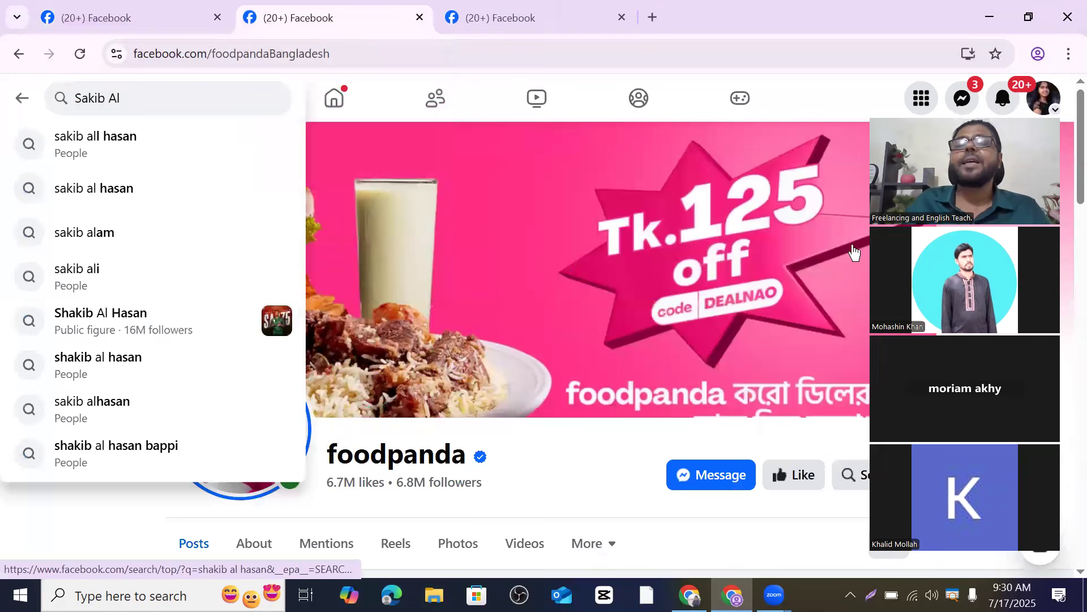
{"action": "left_click", "coordinate": [148, 511]}
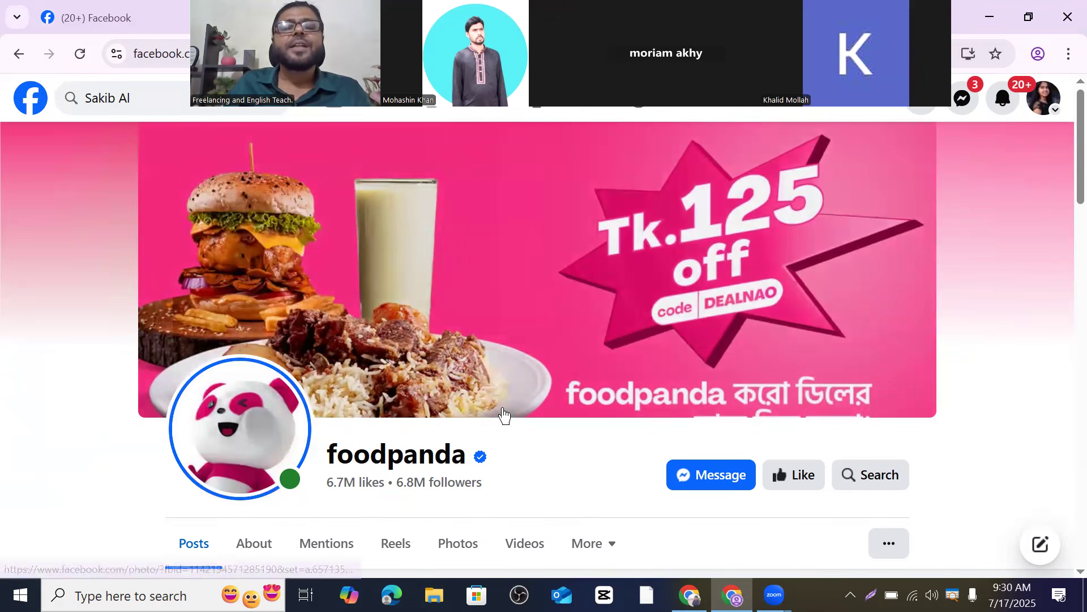
- Look over the foodpanda page's intro, featured section and recent promotional posts, then return to its cover and profile header
{"action": "scroll", "coordinate": [450, 311], "scroll_direction": "down", "scroll_amount": 15}
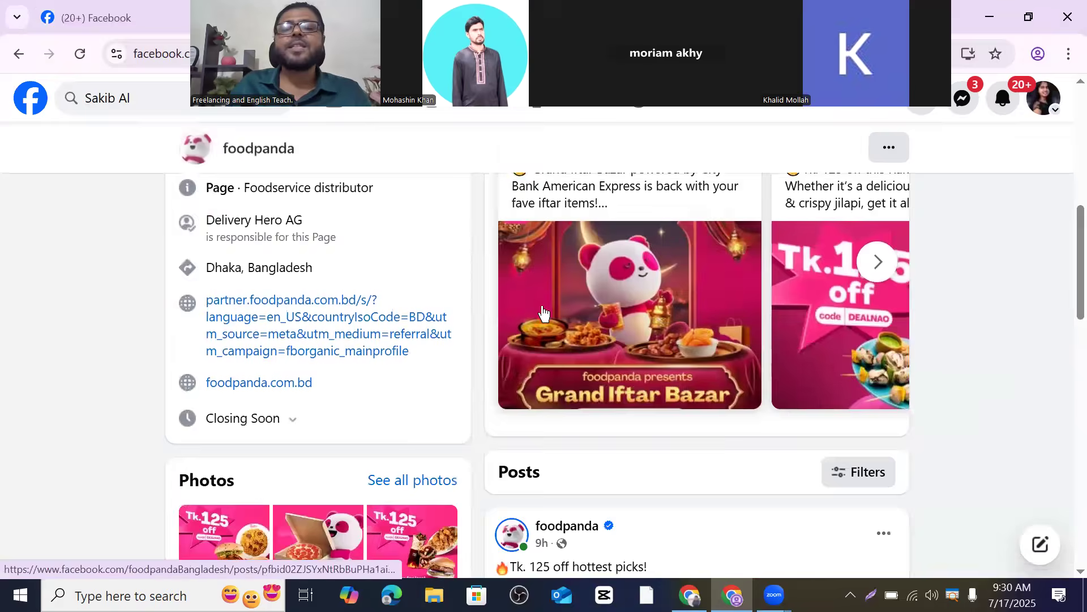
{"action": "scroll", "coordinate": [651, 332], "scroll_direction": "down", "scroll_amount": 5}
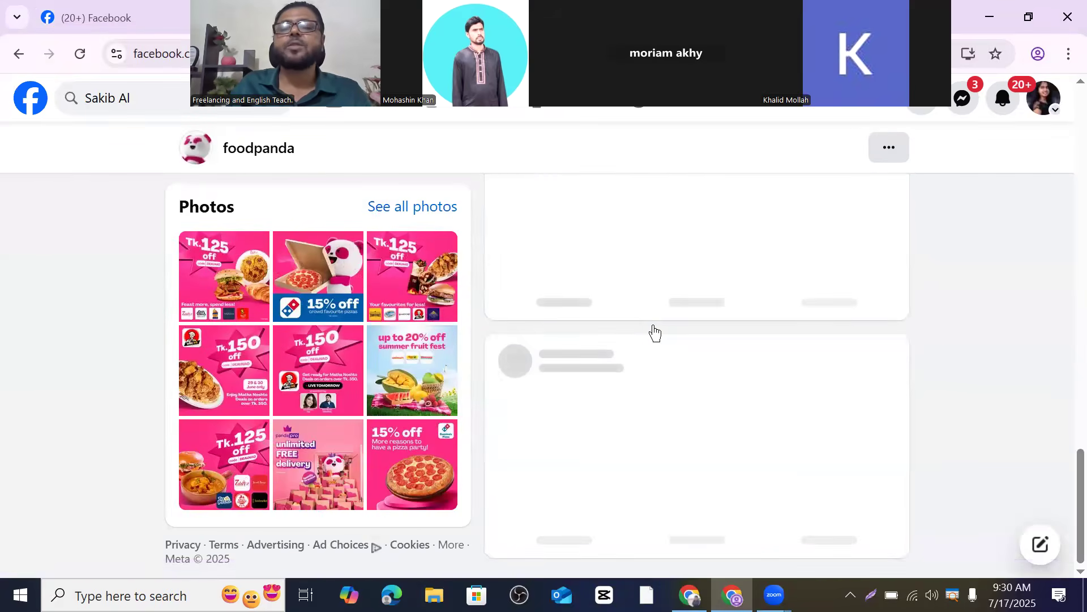
{"action": "scroll", "coordinate": [680, 361], "scroll_direction": "down", "scroll_amount": 15}
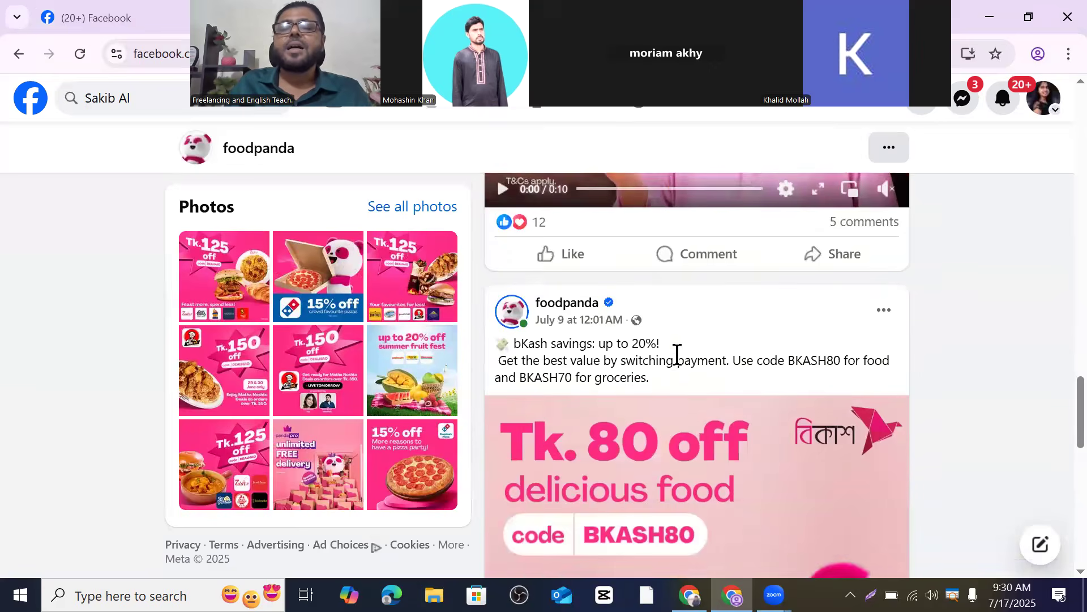
{"action": "scroll", "coordinate": [676, 368], "scroll_direction": "down", "scroll_amount": 15}
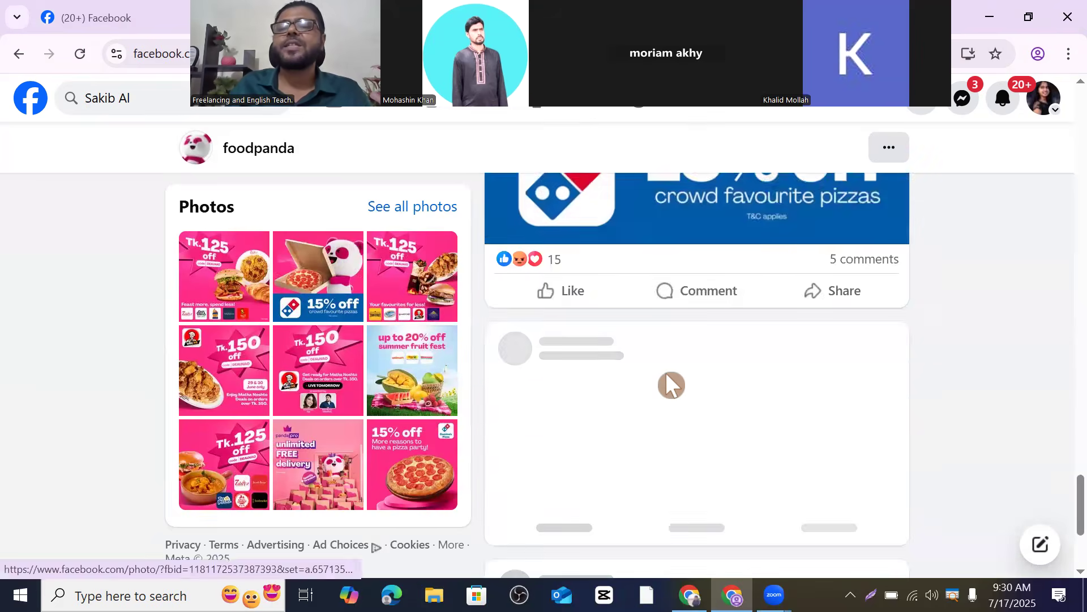
{"action": "scroll", "coordinate": [676, 406], "scroll_direction": "up", "scroll_amount": 15}
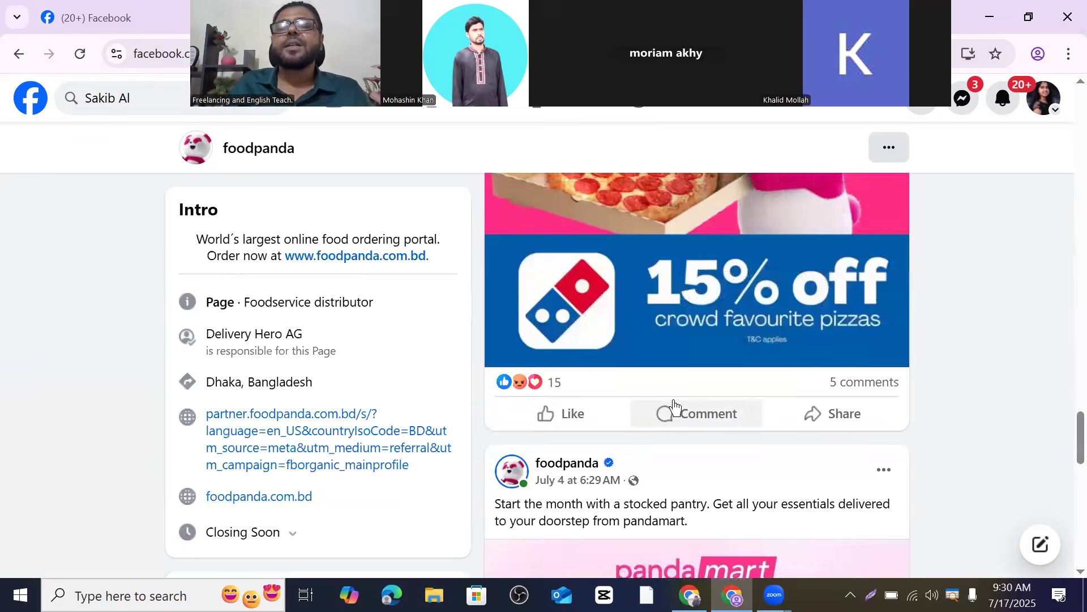
{"action": "scroll", "coordinate": [674, 402], "scroll_direction": "up", "scroll_amount": 15}
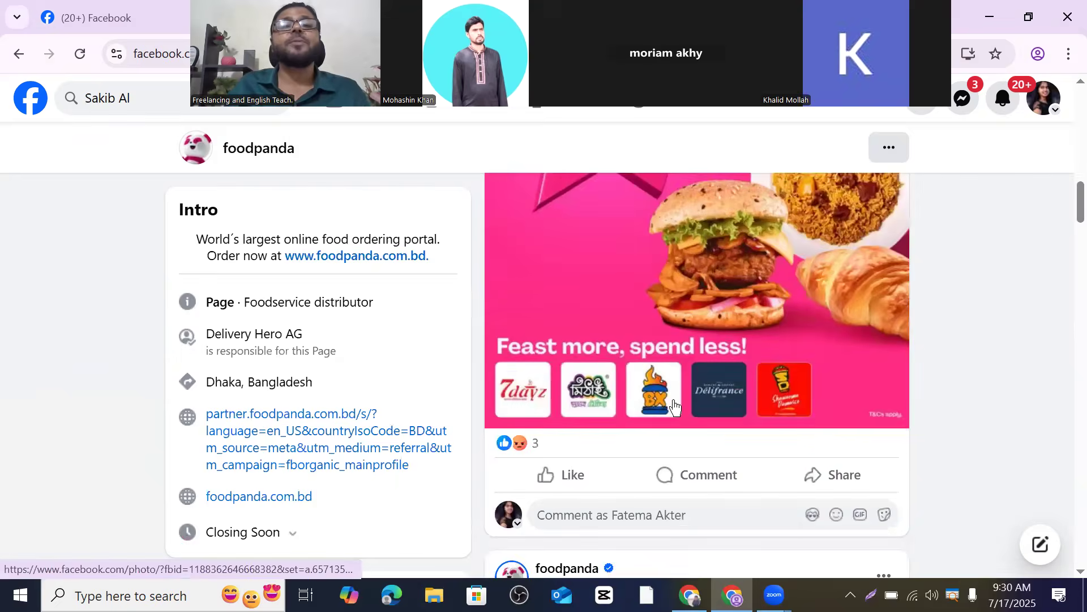
{"action": "scroll", "coordinate": [674, 404], "scroll_direction": "up", "scroll_amount": 10}
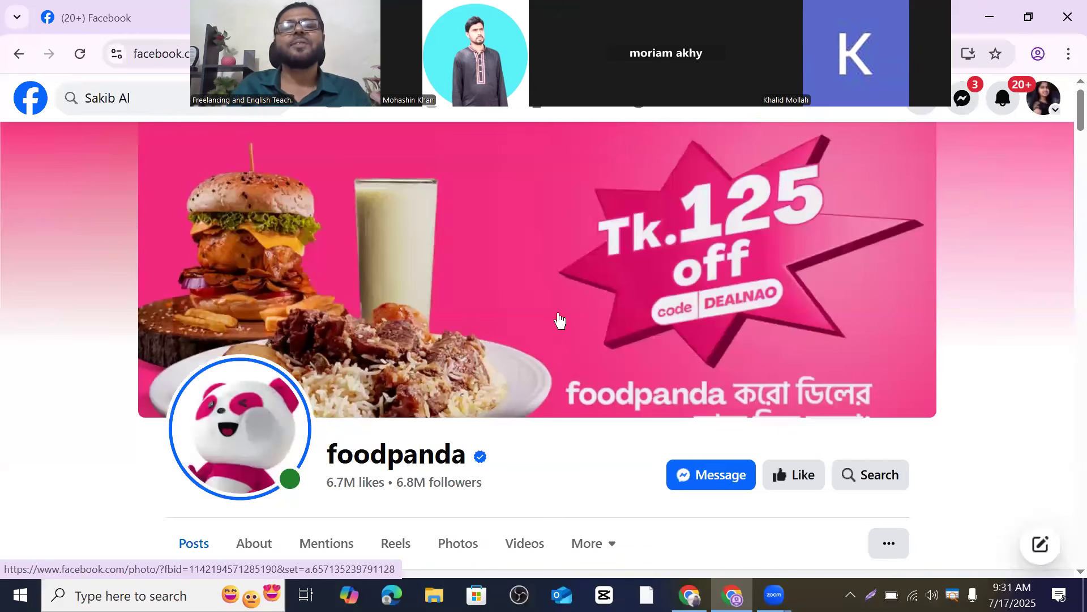
{"action": "scroll", "coordinate": [486, 245], "scroll_direction": "down", "scroll_amount": 3}
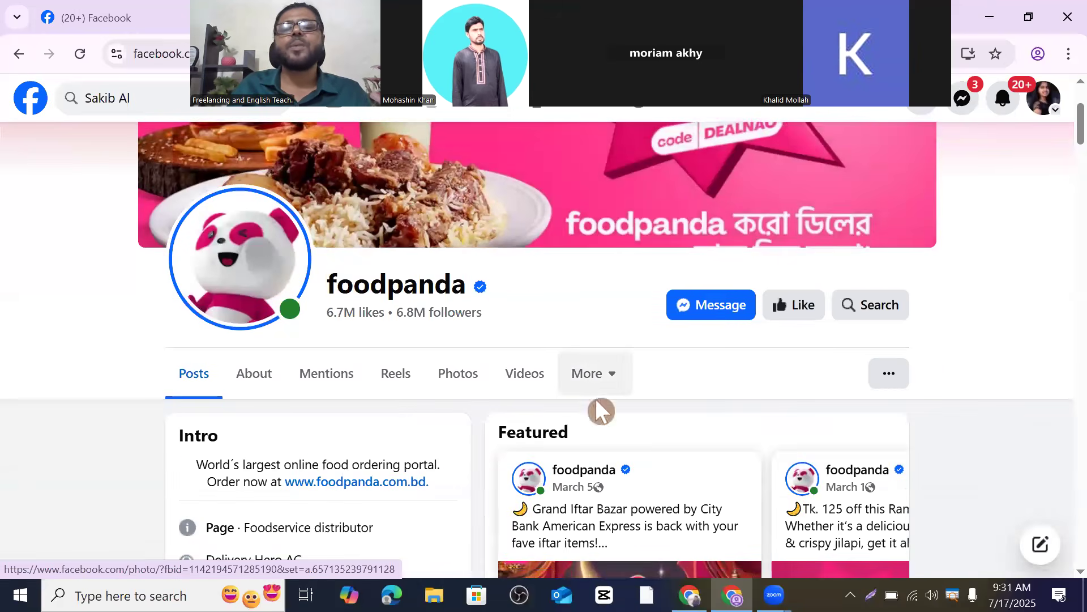
{"action": "scroll", "coordinate": [597, 407], "scroll_direction": "up", "scroll_amount": 3}
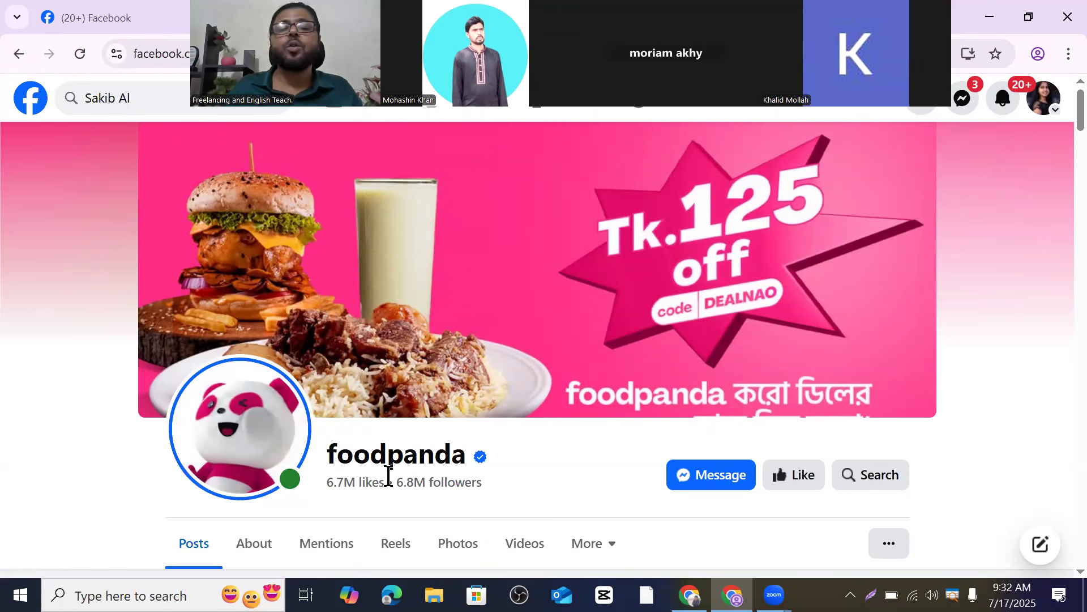
- Examine foodpanda's timeline from the newest posts down to the mid-June offers, noting how the promotional graphics and videos are designed
{"action": "scroll", "coordinate": [517, 396], "scroll_direction": "down", "scroll_amount": 10}
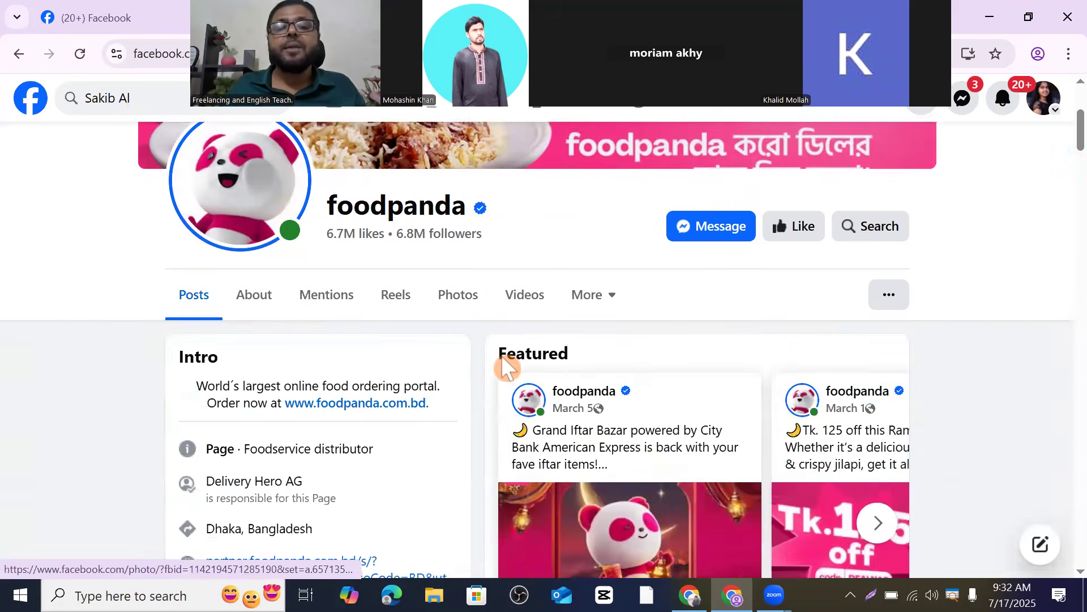
{"action": "scroll", "coordinate": [671, 366], "scroll_direction": "down", "scroll_amount": 15}
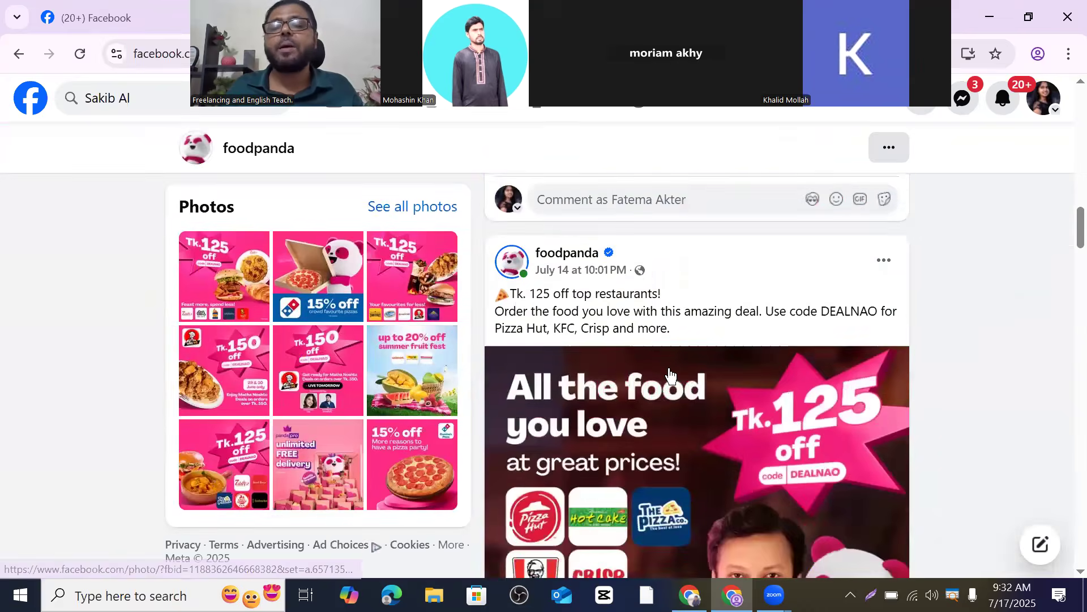
{"action": "scroll", "coordinate": [670, 373], "scroll_direction": "down", "scroll_amount": 15}
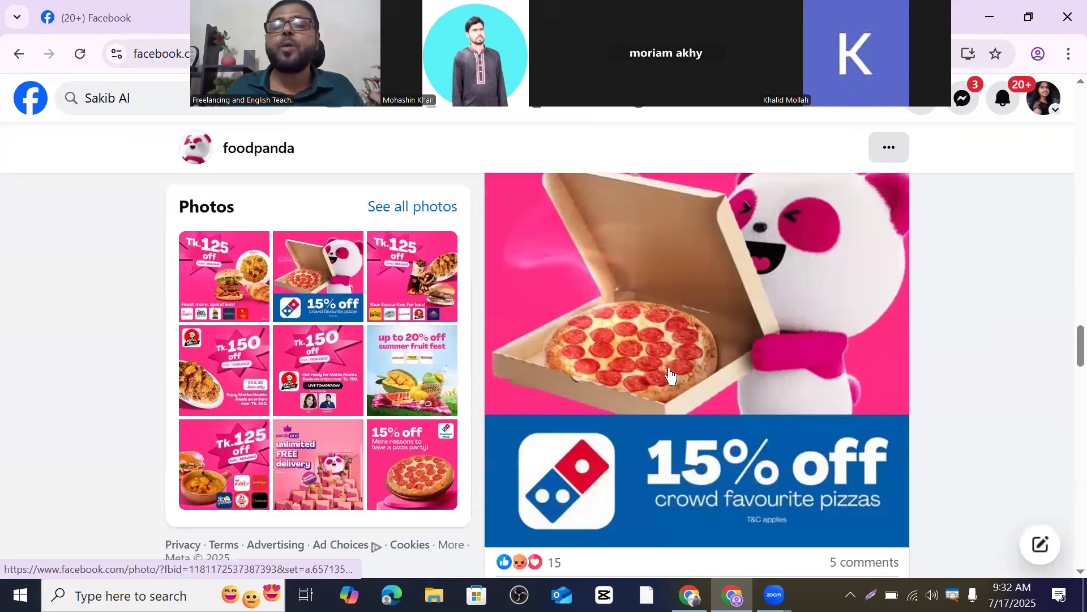
{"action": "scroll", "coordinate": [670, 374], "scroll_direction": "down", "scroll_amount": 15}
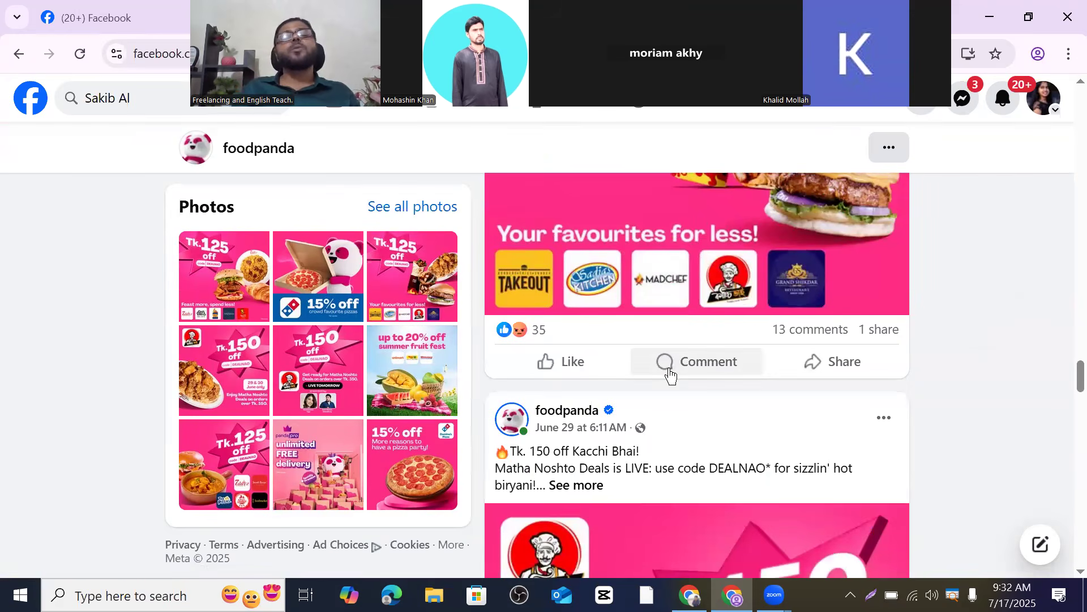
{"action": "scroll", "coordinate": [651, 391], "scroll_direction": "up", "scroll_amount": 5}
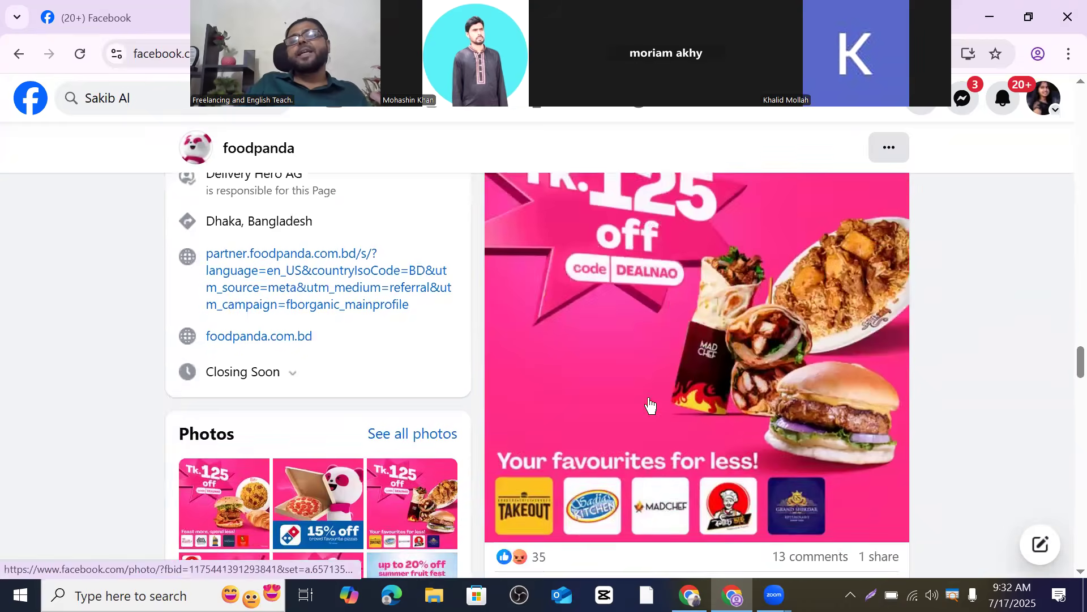
{"action": "scroll", "coordinate": [663, 391], "scroll_direction": "down", "scroll_amount": 13}
{"action": "scroll", "coordinate": [677, 382], "scroll_direction": "down", "scroll_amount": 12}
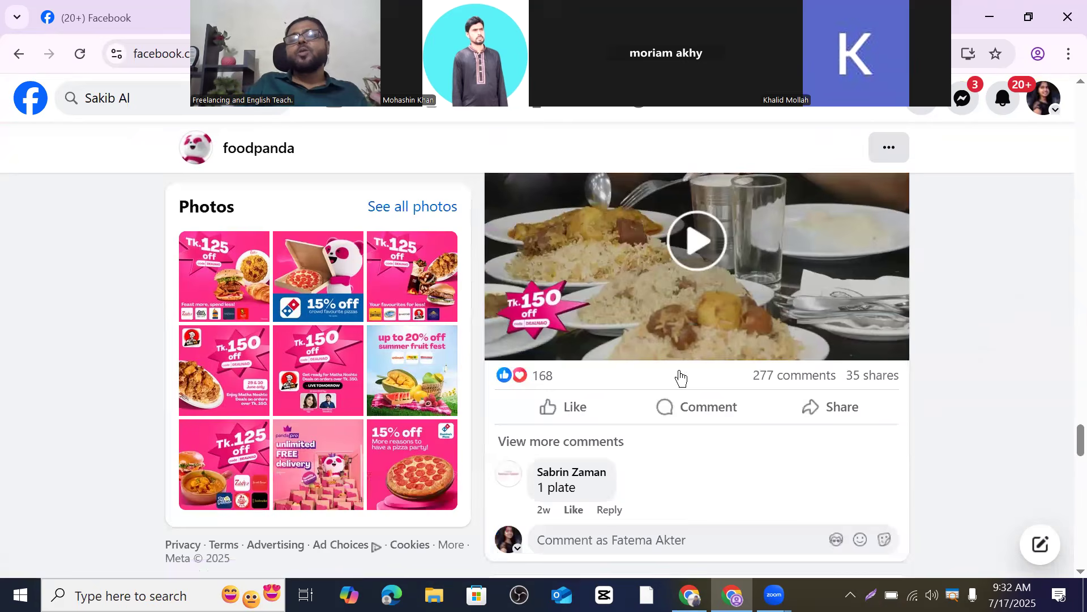
{"action": "scroll", "coordinate": [683, 380], "scroll_direction": "down", "scroll_amount": 16}
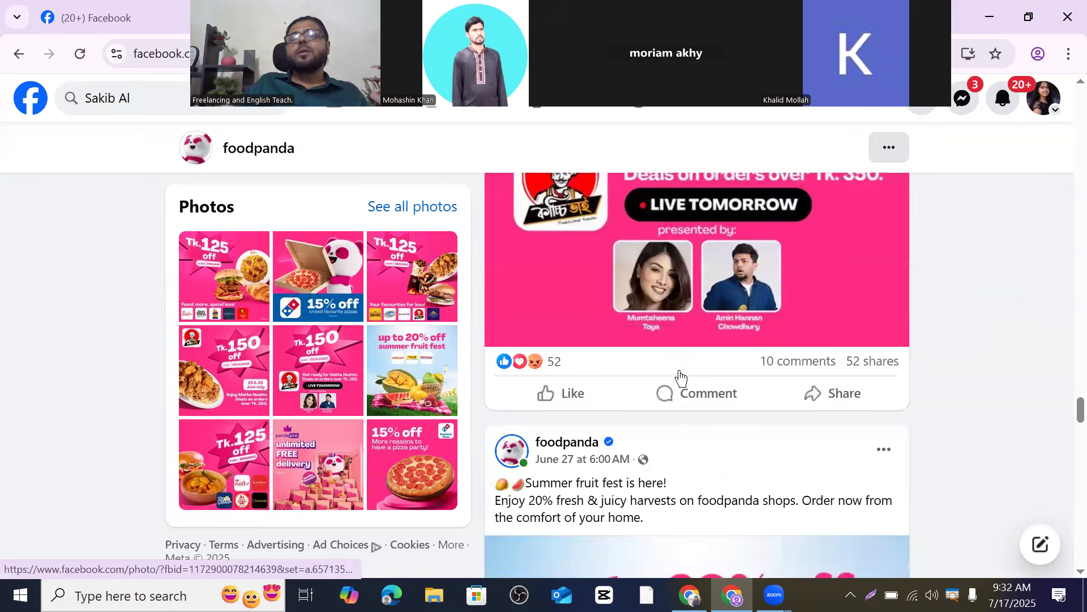
{"action": "scroll", "coordinate": [680, 377], "scroll_direction": "down", "scroll_amount": 15}
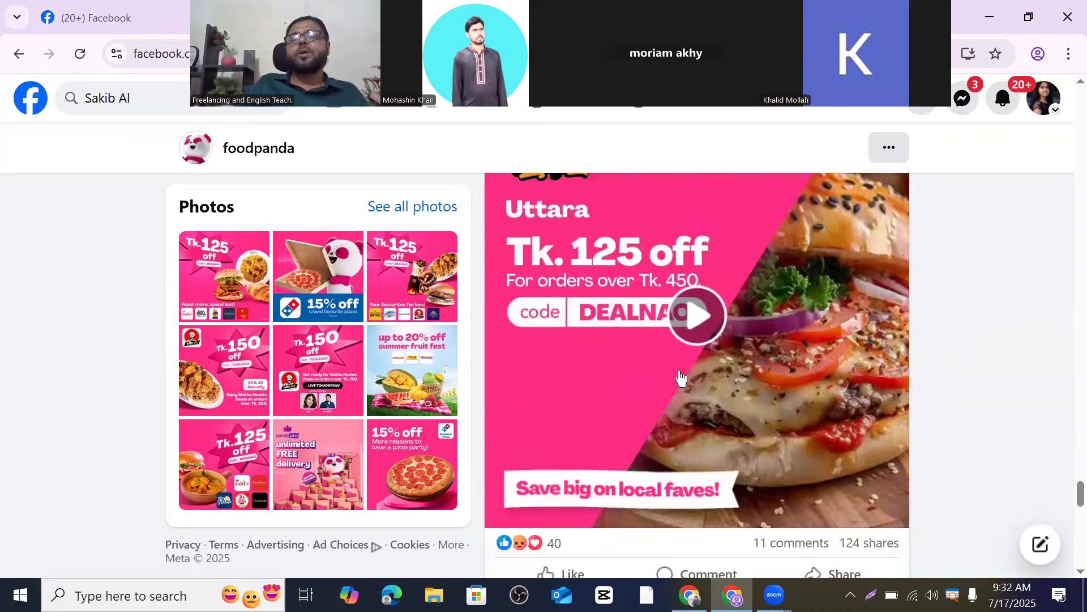
{"action": "scroll", "coordinate": [679, 378], "scroll_direction": "down", "scroll_amount": 15}
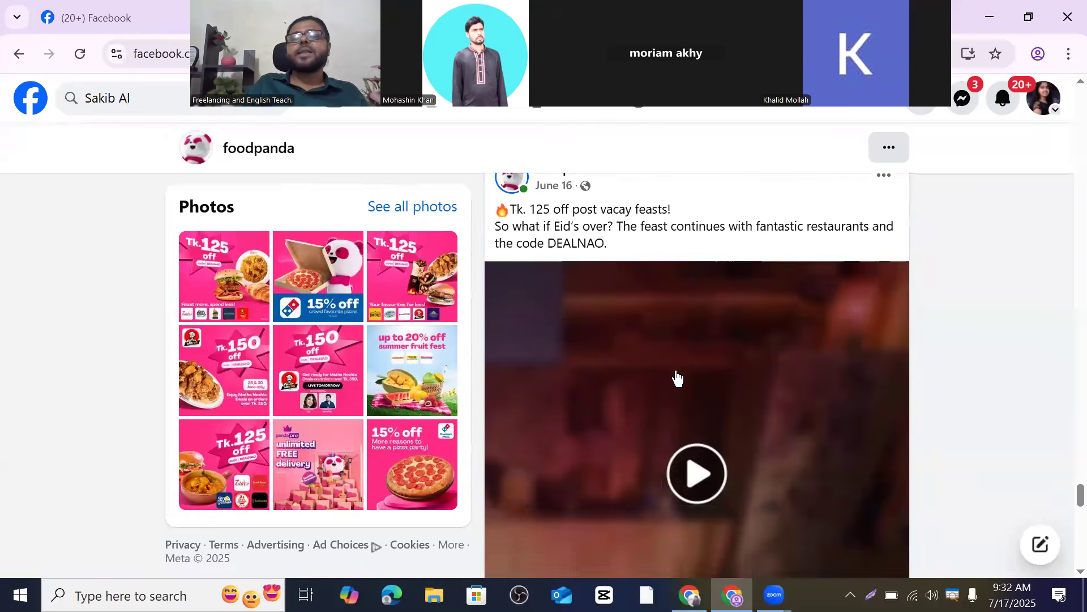
{"action": "scroll", "coordinate": [676, 376], "scroll_direction": "down", "scroll_amount": 8}
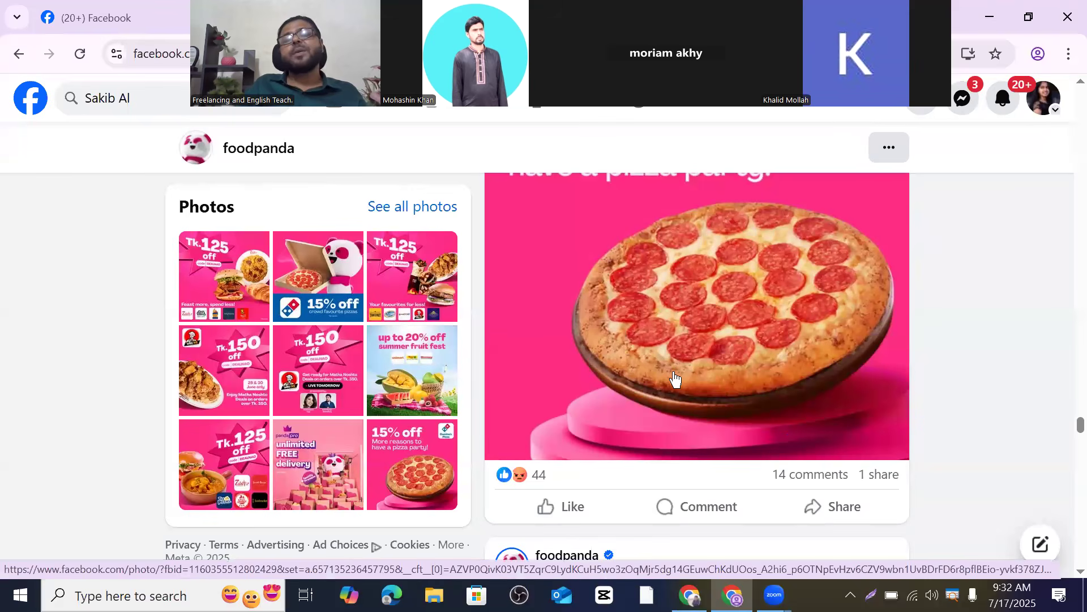
- Review foodpanda's June promotional posts in reverse, from the Domino's pizza offer up to the Kacchi Bhai deal
{"action": "scroll", "coordinate": [675, 379], "scroll_direction": "up", "scroll_amount": 1}
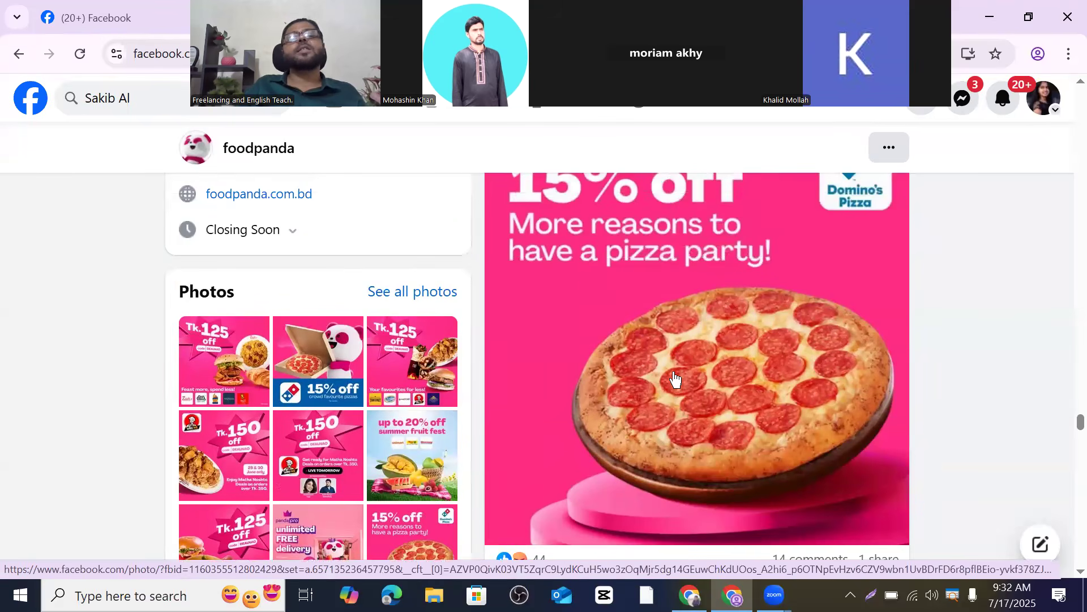
{"action": "scroll", "coordinate": [675, 379], "scroll_direction": "up", "scroll_amount": 10}
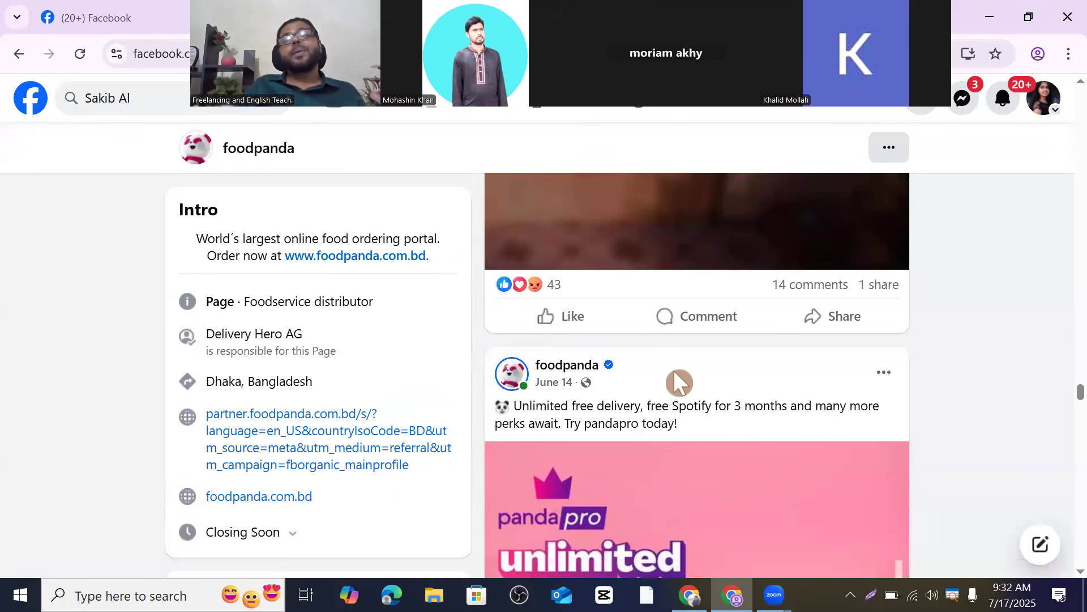
{"action": "scroll", "coordinate": [676, 378], "scroll_direction": "up", "scroll_amount": 10}
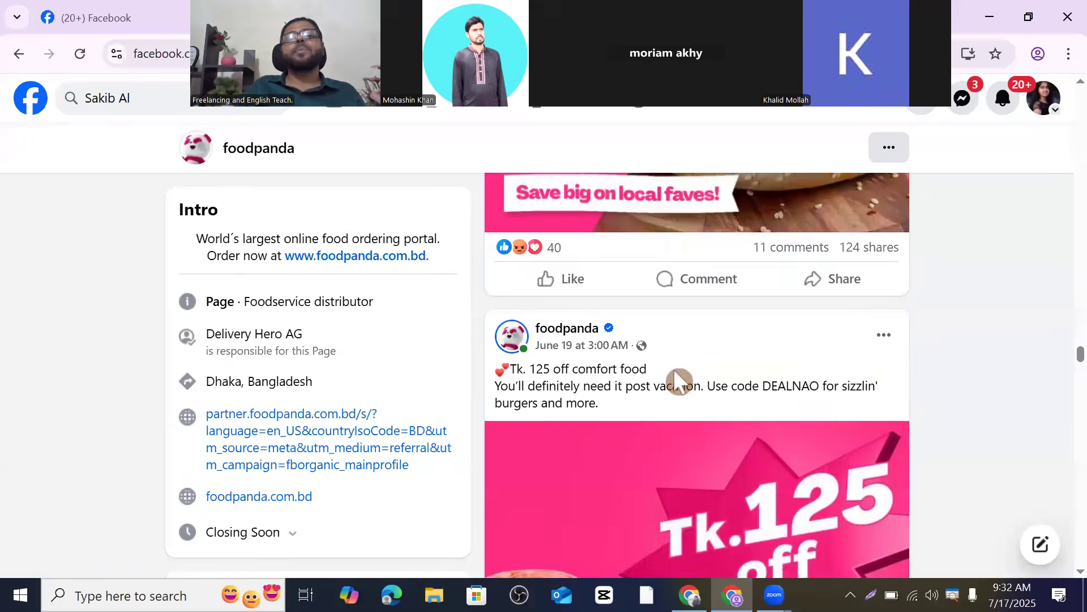
{"action": "scroll", "coordinate": [675, 378], "scroll_direction": "up", "scroll_amount": 10}
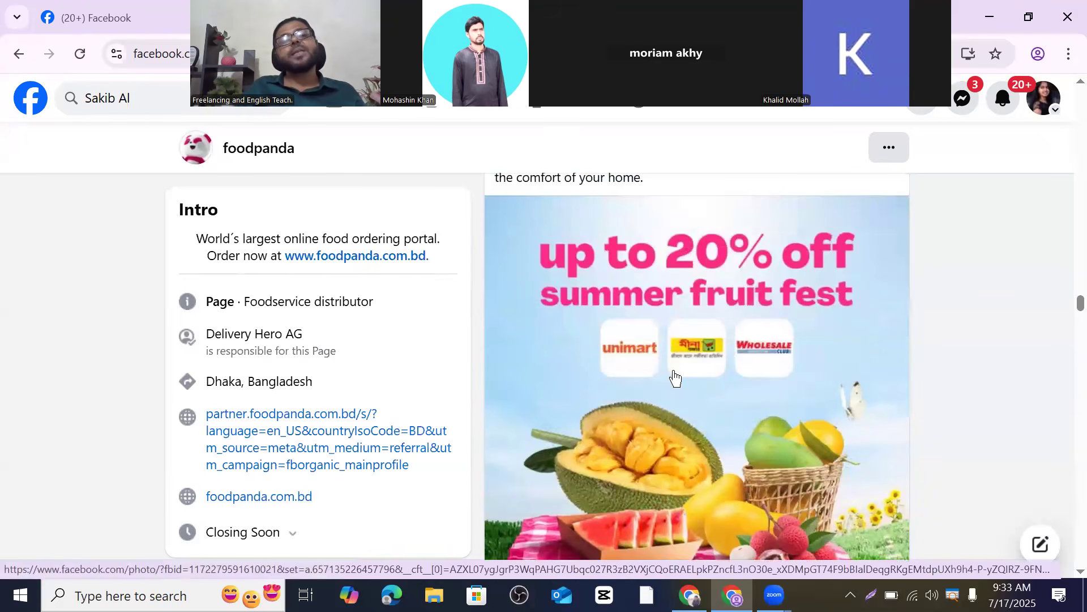
{"action": "scroll", "coordinate": [674, 377], "scroll_direction": "down", "scroll_amount": 5}
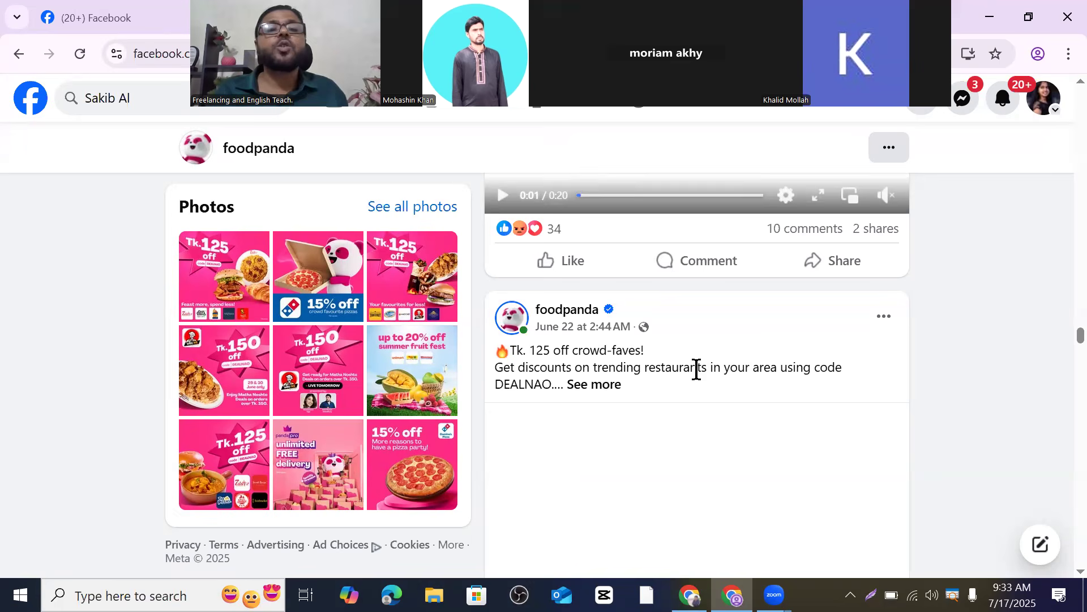
{"action": "scroll", "coordinate": [705, 399], "scroll_direction": "up", "scroll_amount": 13}
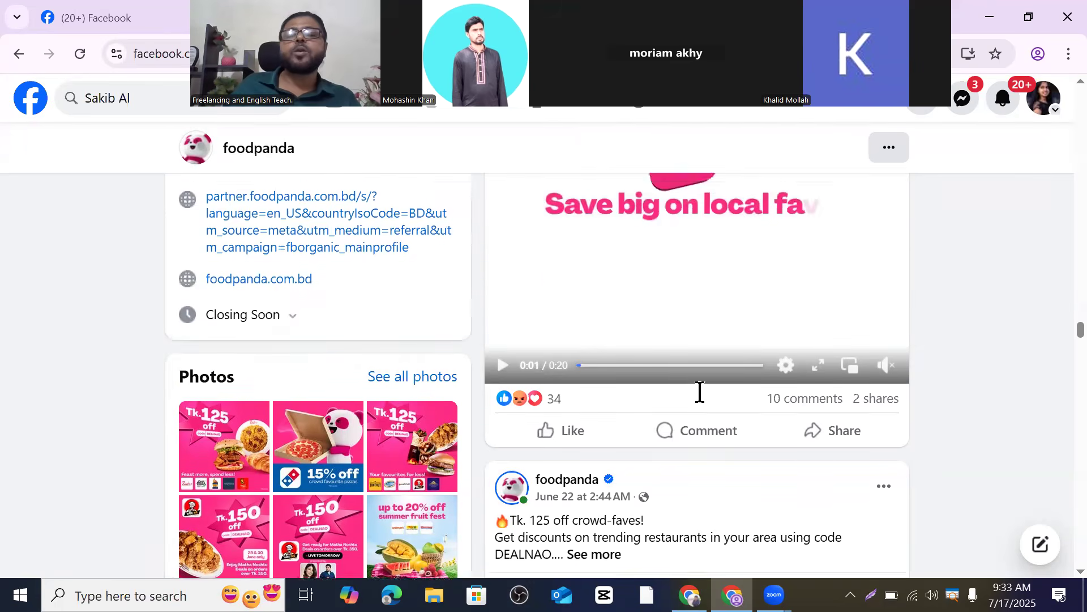
{"action": "scroll", "coordinate": [699, 389], "scroll_direction": "up", "scroll_amount": 9}
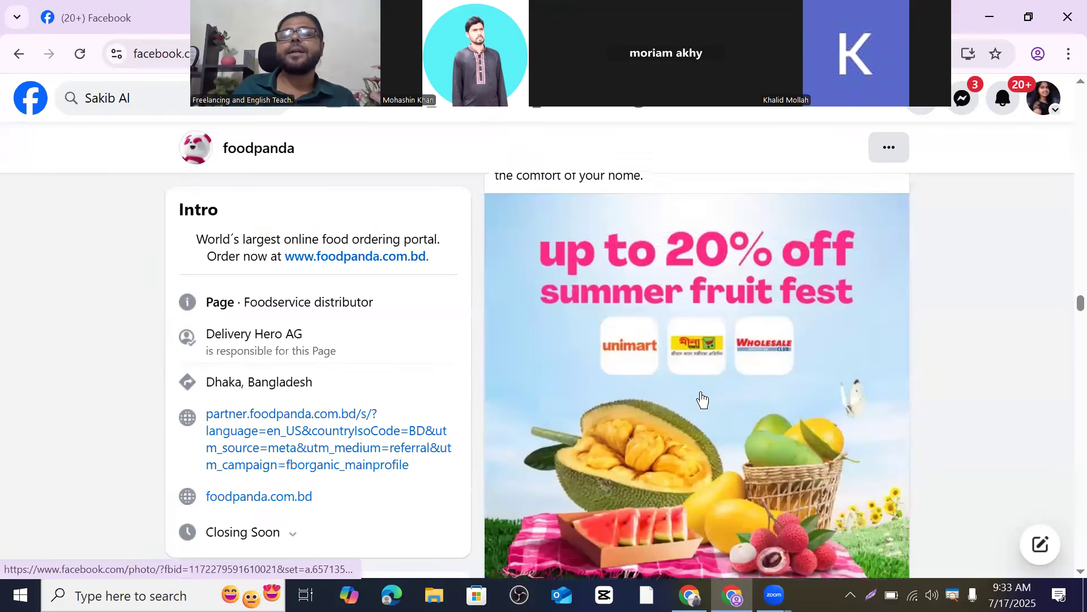
{"action": "scroll", "coordinate": [698, 388], "scroll_direction": "up", "scroll_amount": 15}
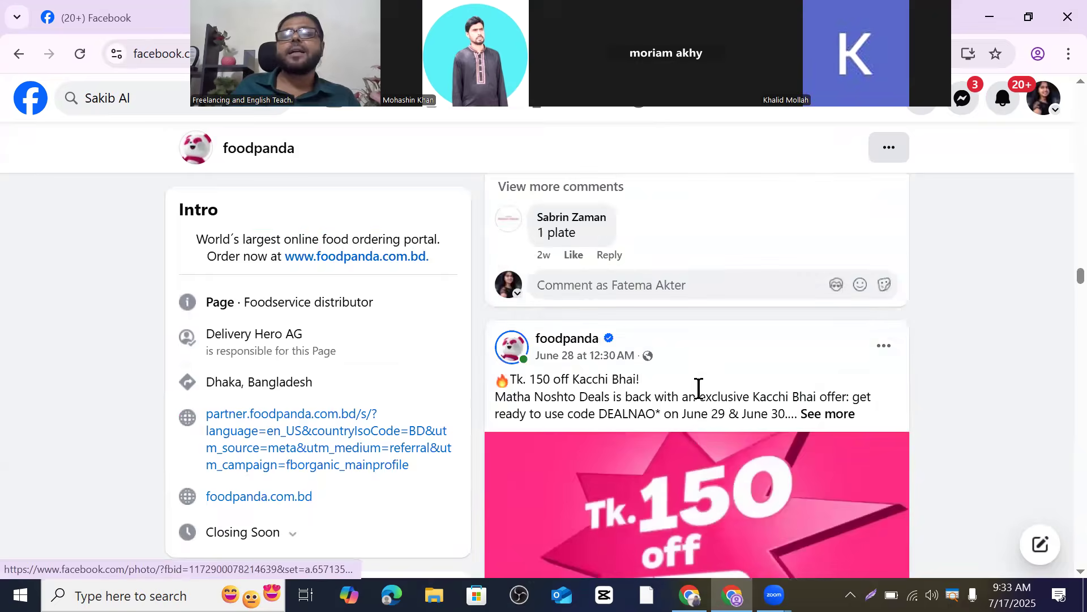
{"action": "scroll", "coordinate": [698, 388], "scroll_direction": "up", "scroll_amount": 6}
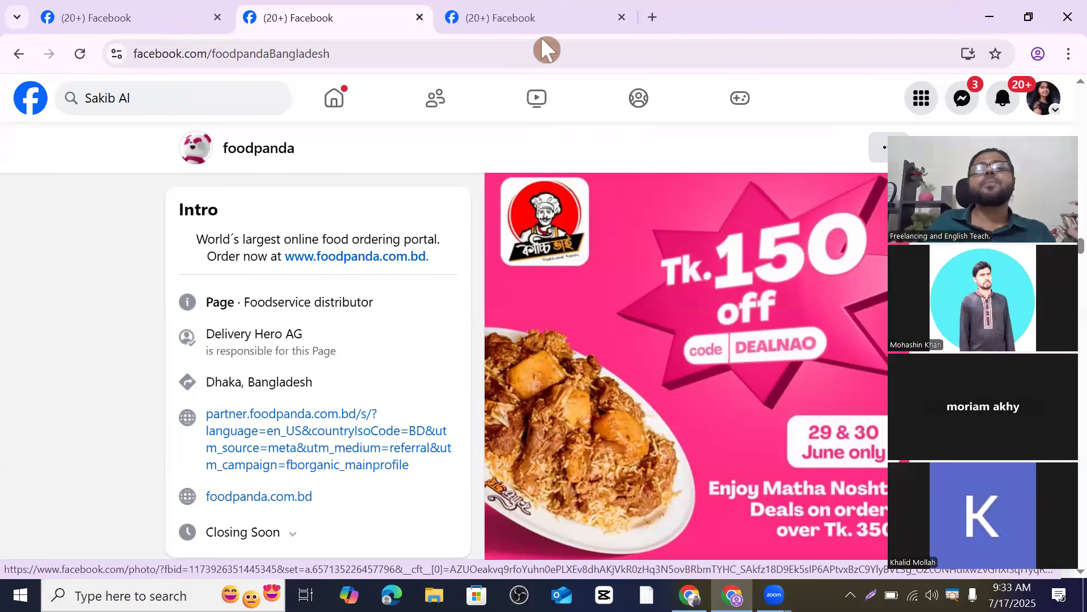
- Show the already open Shakib Al Hasan Facebook page
{"action": "left_click", "coordinate": [543, 23]}
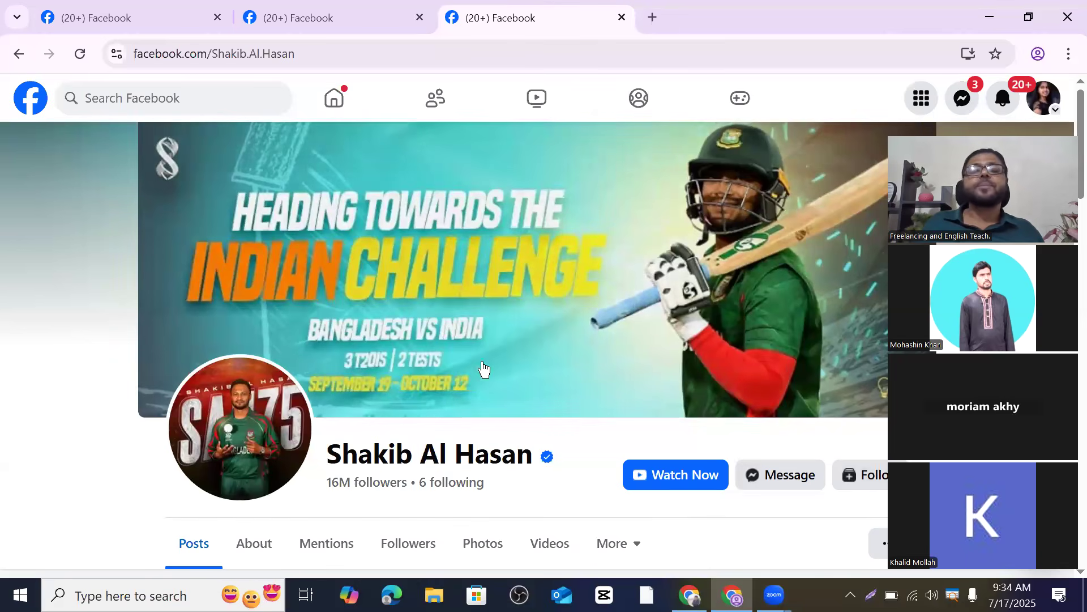
- Look over Shakib Al Hasan's page from the cover and photos down through the March 26 post, workout video and son's birthday post
{"action": "scroll", "coordinate": [445, 366], "scroll_direction": "down", "scroll_amount": 3}
{"action": "scroll", "coordinate": [445, 366], "scroll_direction": "up", "scroll_amount": 3}
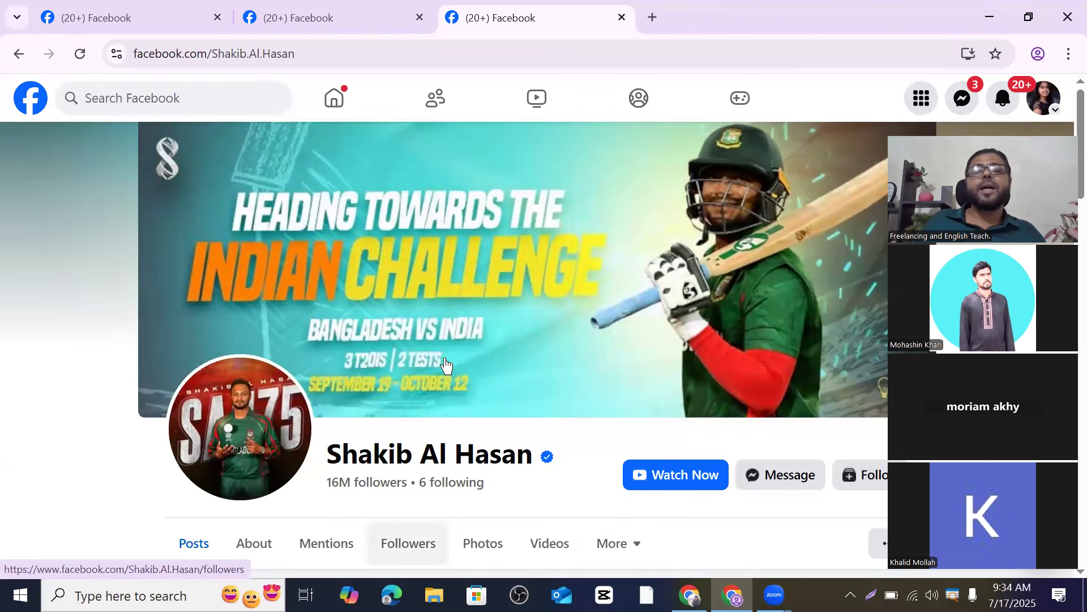
{"action": "scroll", "coordinate": [445, 339], "scroll_direction": "down", "scroll_amount": 5}
{"action": "scroll", "coordinate": [448, 274], "scroll_direction": "down", "scroll_amount": 4}
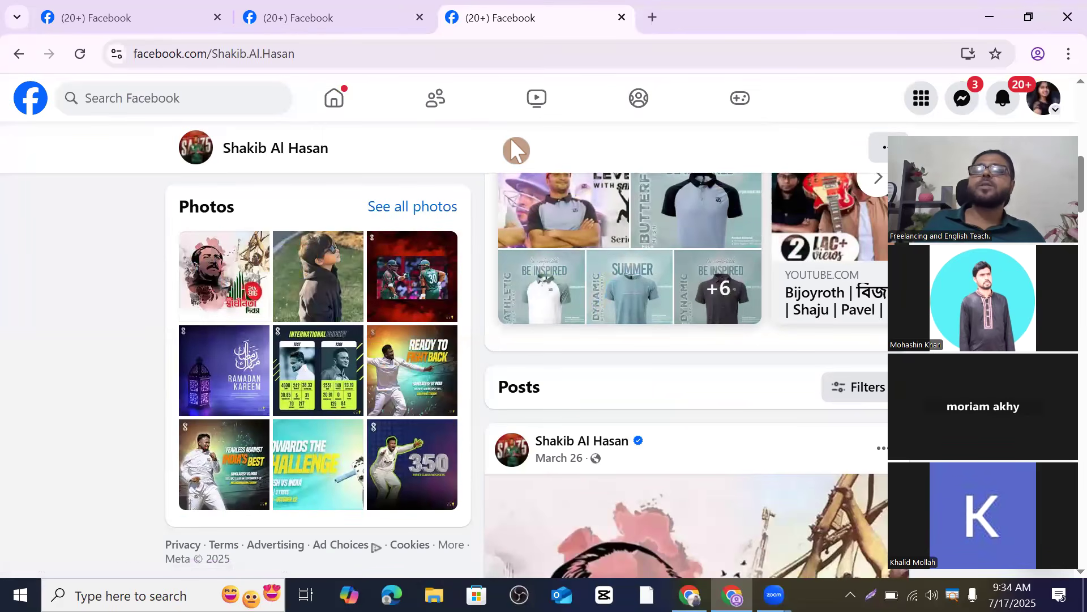
{"action": "scroll", "coordinate": [539, 281], "scroll_direction": "down", "scroll_amount": 10}
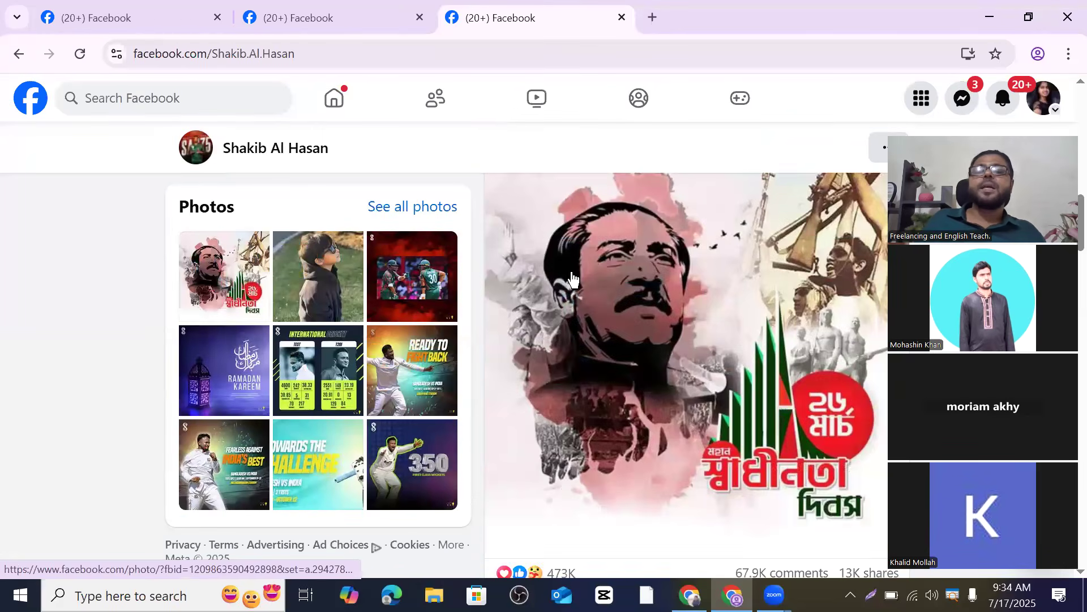
{"action": "scroll", "coordinate": [690, 298], "scroll_direction": "down", "scroll_amount": 15}
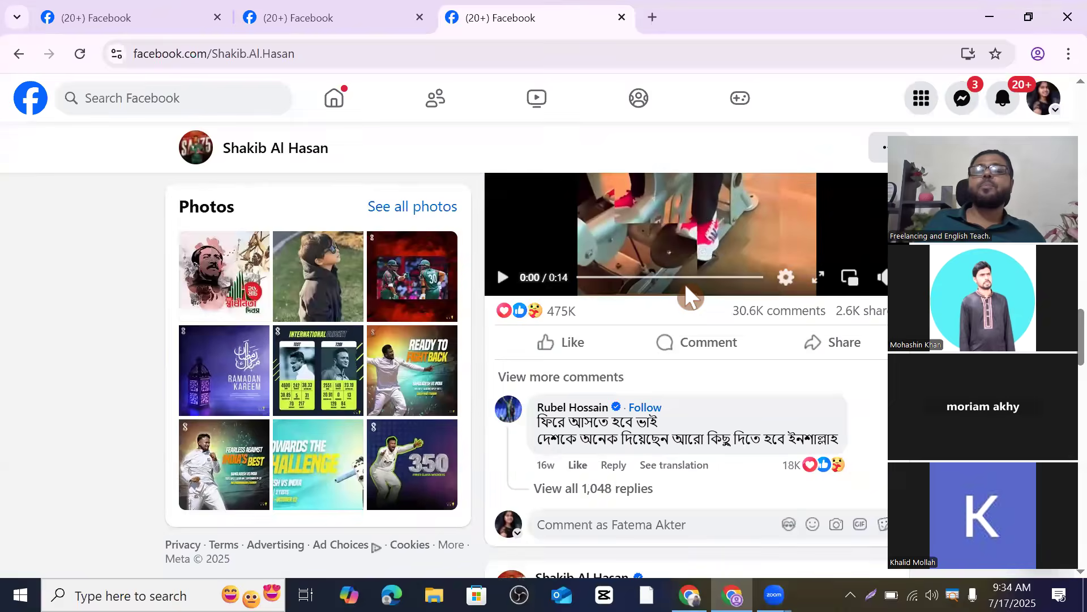
{"action": "scroll", "coordinate": [687, 286], "scroll_direction": "down", "scroll_amount": 12}
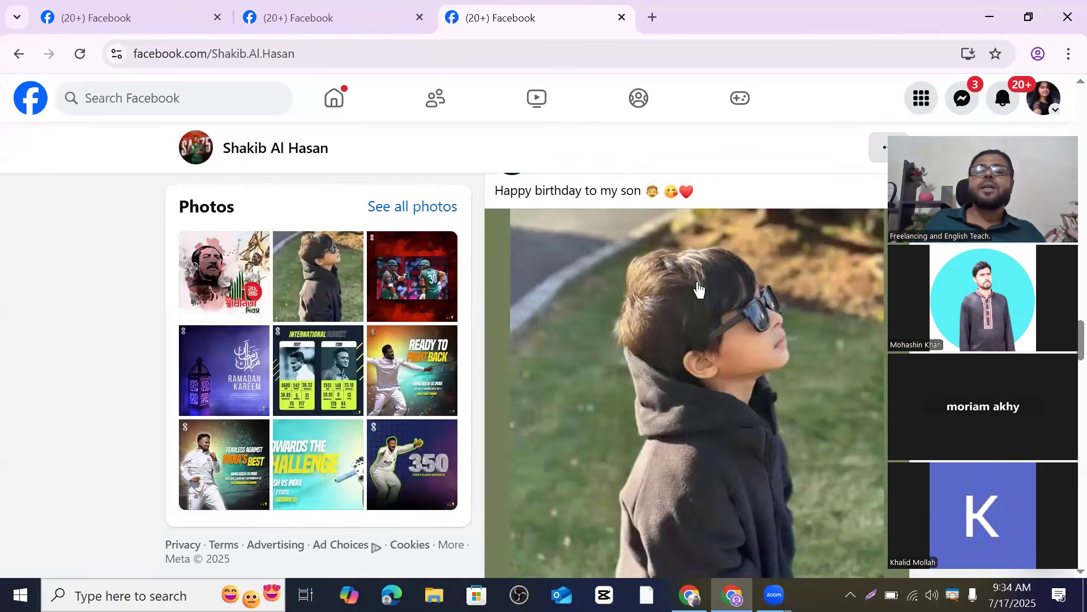
{"action": "scroll", "coordinate": [700, 289], "scroll_direction": "down", "scroll_amount": 12}
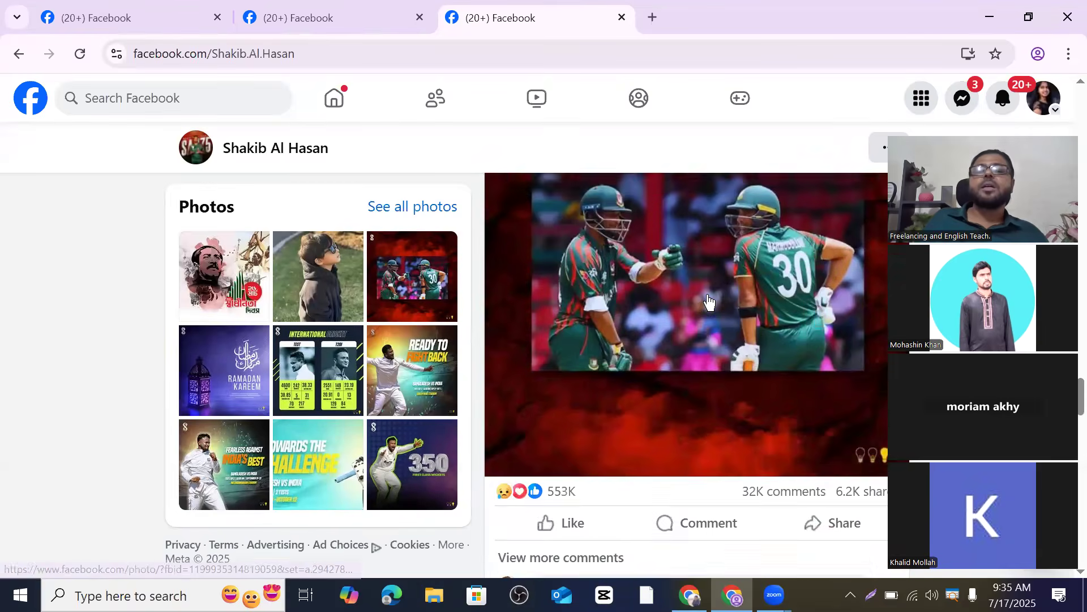
- Review Shakib Al Hasan's older posts from the Ramadan greeting back to September 2024, then return toward the October 9, 2024 post
{"action": "scroll", "coordinate": [704, 302], "scroll_direction": "down", "scroll_amount": 12}
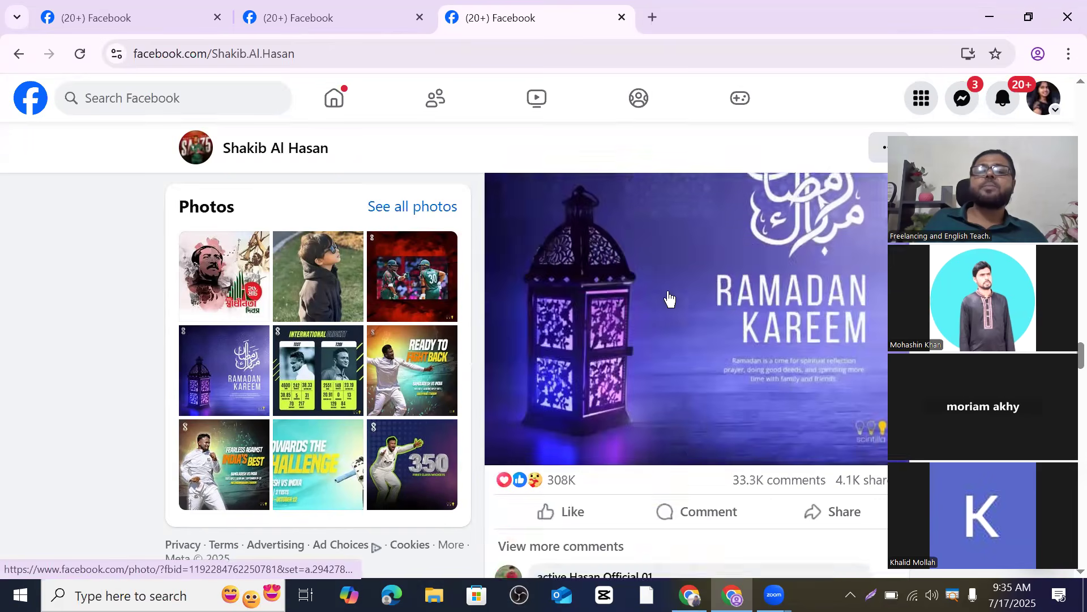
{"action": "scroll", "coordinate": [674, 302], "scroll_direction": "down", "scroll_amount": 15}
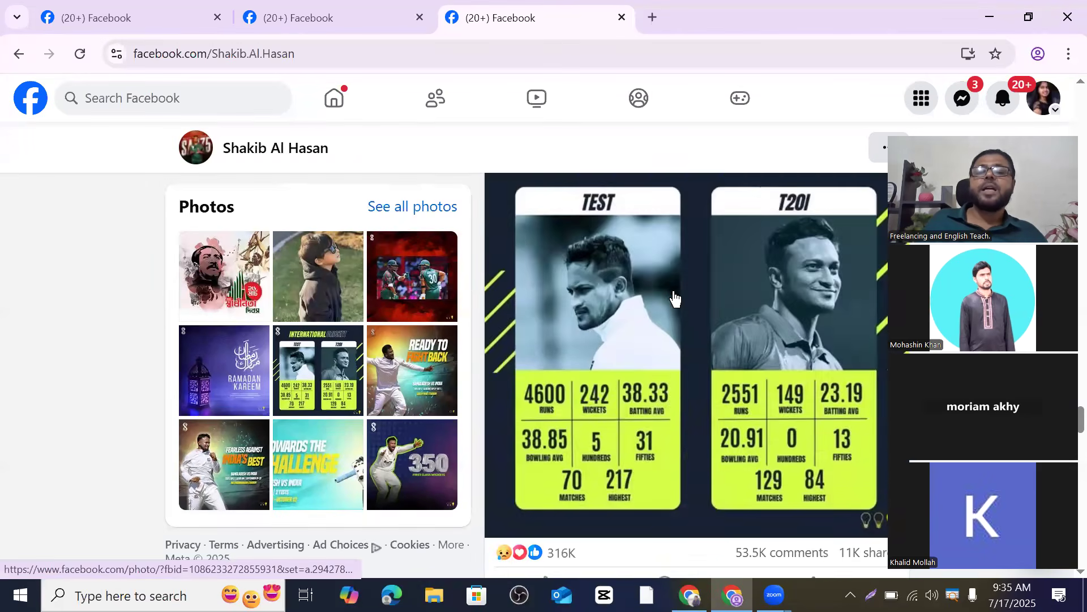
{"action": "scroll", "coordinate": [675, 298], "scroll_direction": "down", "scroll_amount": 4}
{"action": "scroll", "coordinate": [675, 298], "scroll_direction": "down", "scroll_amount": 15}
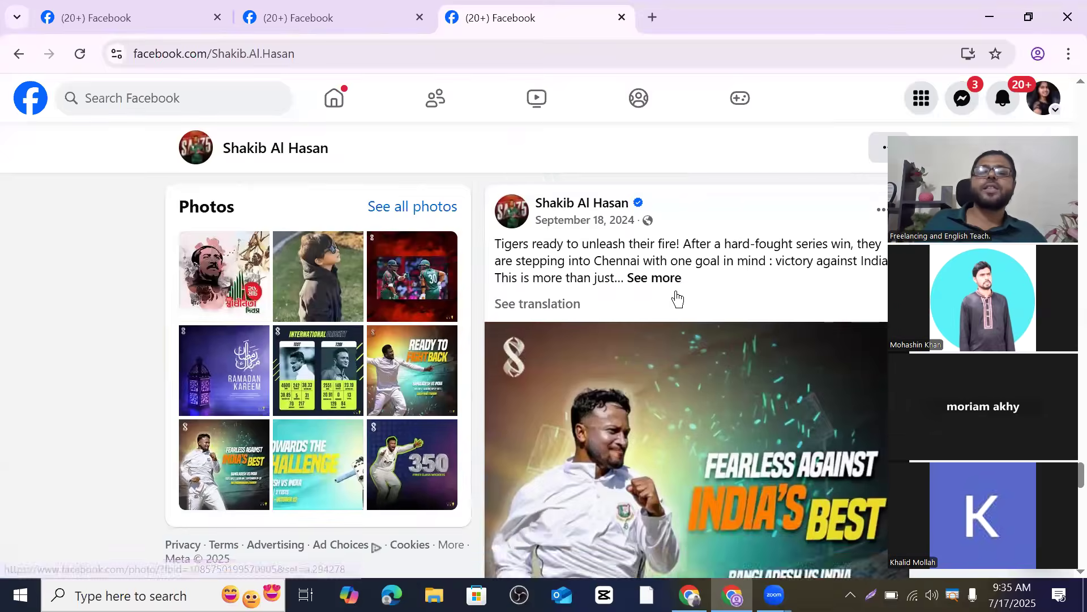
{"action": "scroll", "coordinate": [680, 261], "scroll_direction": "up", "scroll_amount": 4}
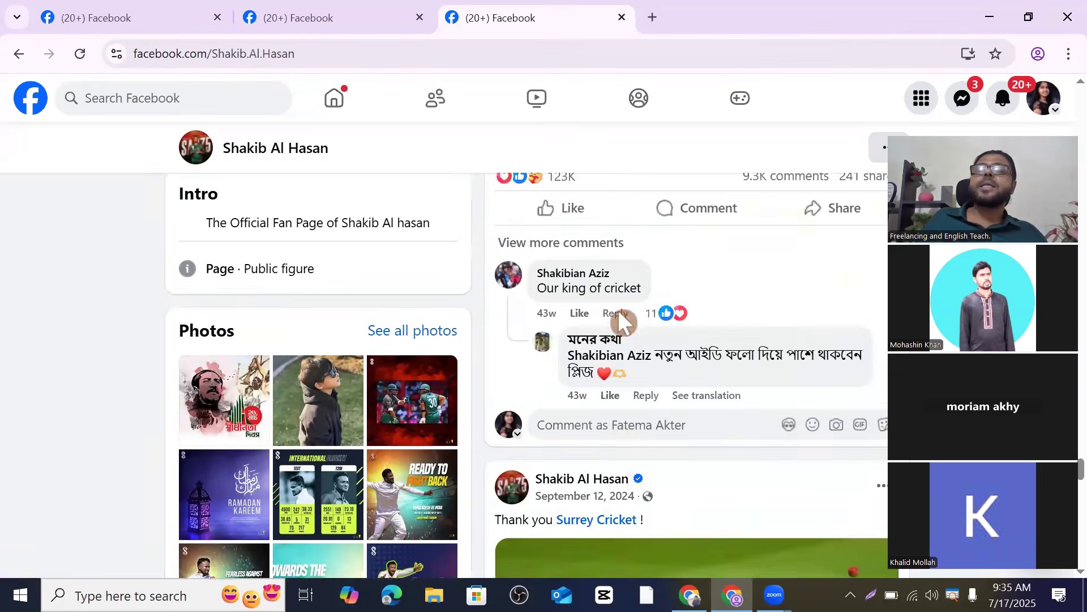
{"action": "scroll", "coordinate": [620, 318], "scroll_direction": "up", "scroll_amount": 15}
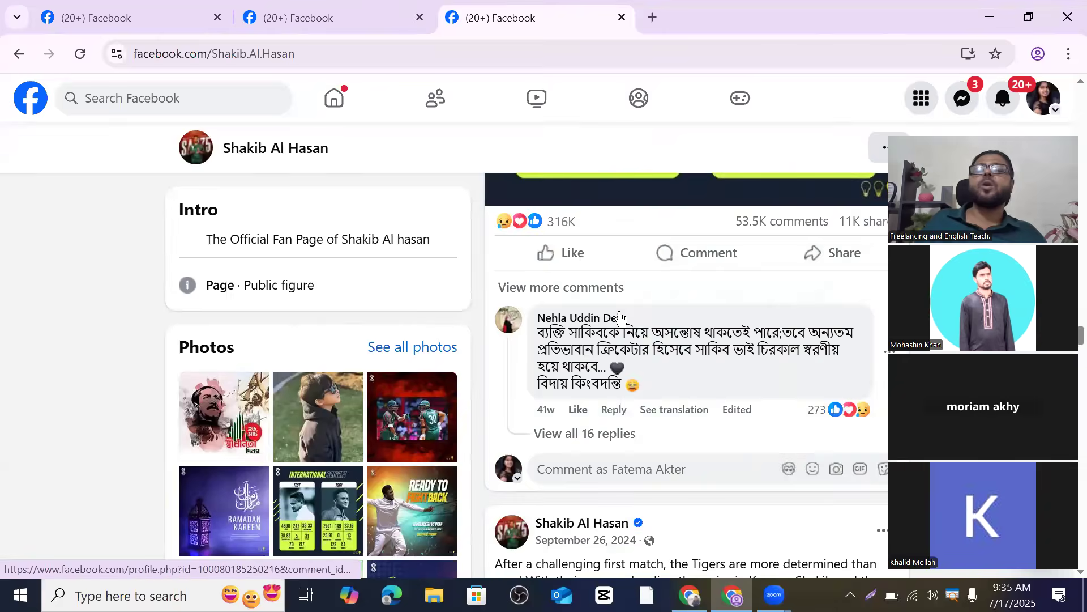
{"action": "scroll", "coordinate": [601, 230], "scroll_direction": "up", "scroll_amount": 10}
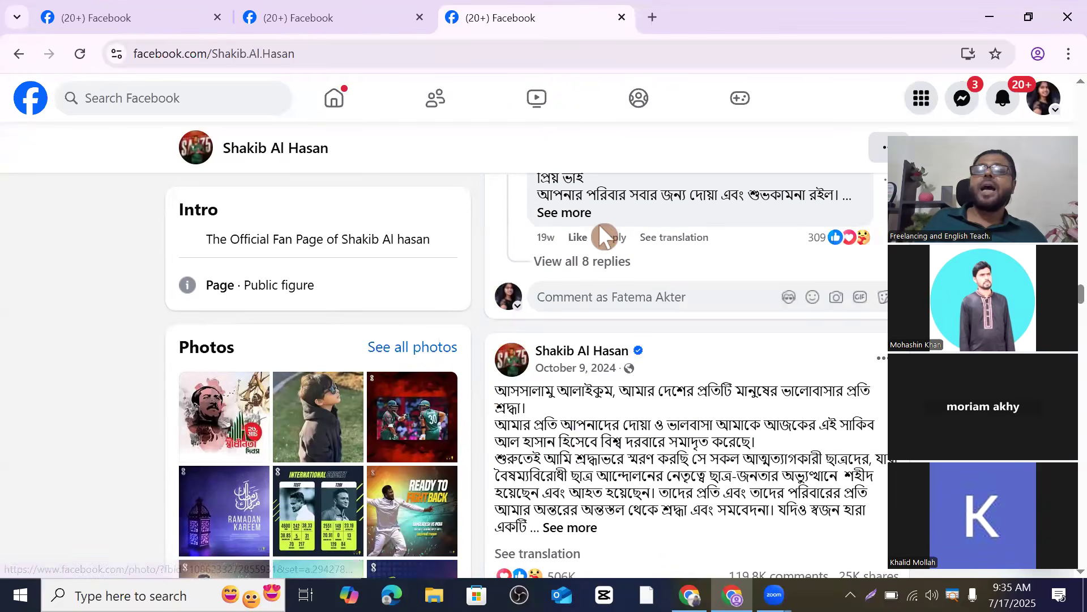
- Close the Shakib Al Hasan and foodpanda pages, keeping only the personal account's home feed open
{"action": "left_click", "coordinate": [622, 17]}
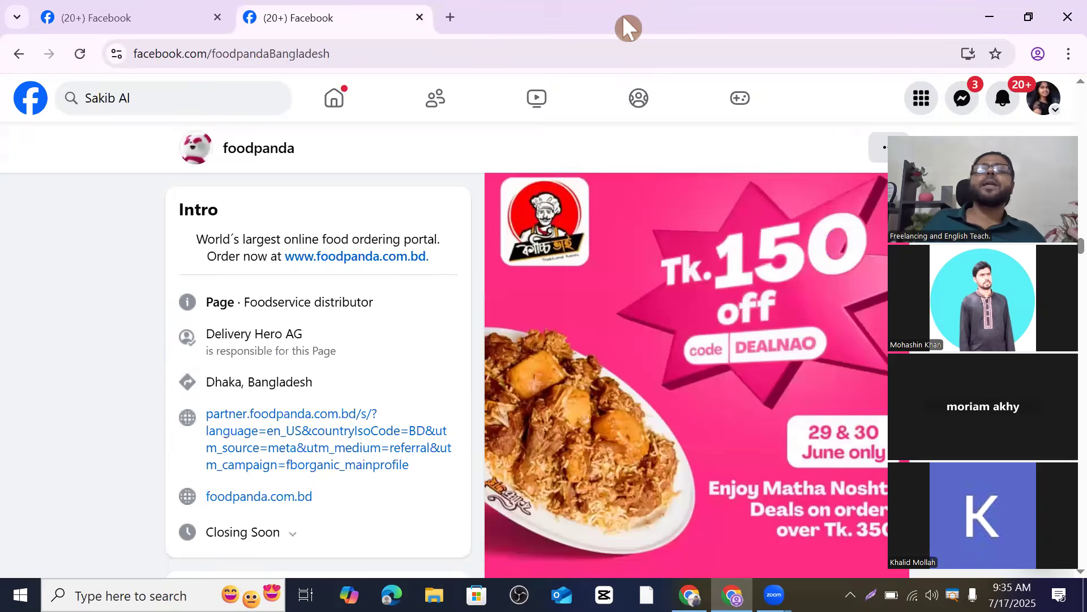
{"action": "left_click", "coordinate": [419, 17]}
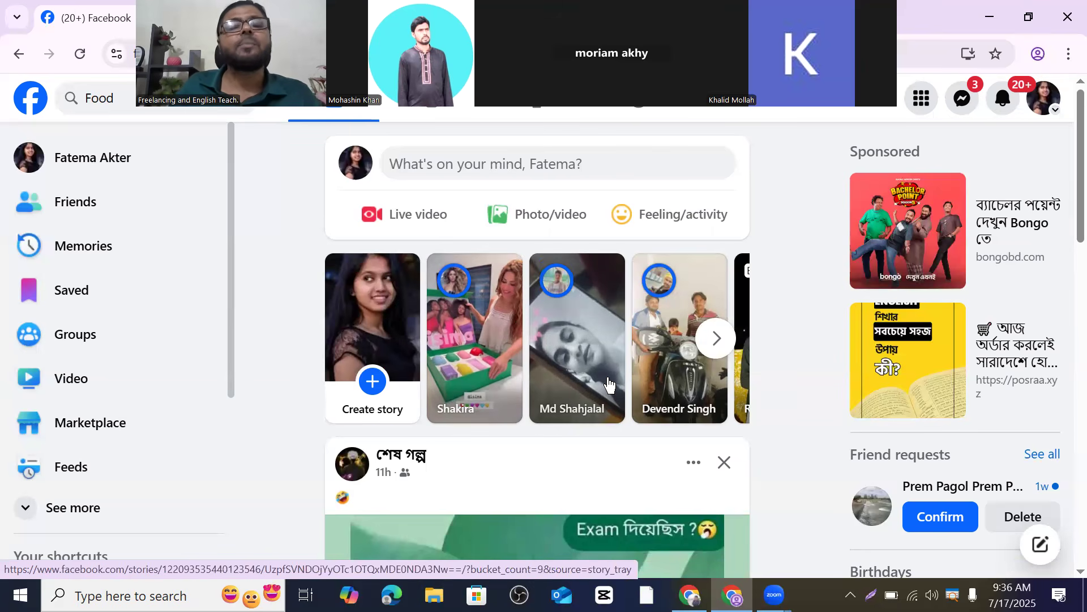
- Examine the personal account's home feed from the stories through friend requests, suggested people and posts, then return to its beginning
{"action": "scroll", "coordinate": [609, 385], "scroll_direction": "down", "scroll_amount": 6}
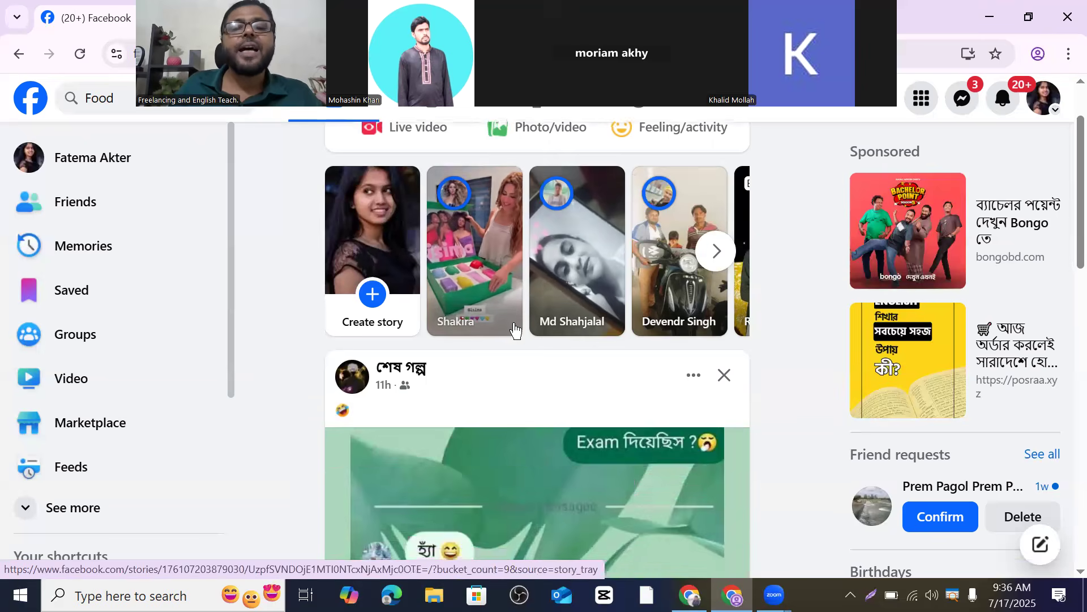
{"action": "scroll", "coordinate": [512, 317], "scroll_direction": "up", "scroll_amount": 3}
{"action": "scroll", "coordinate": [513, 317], "scroll_direction": "up", "scroll_amount": 3}
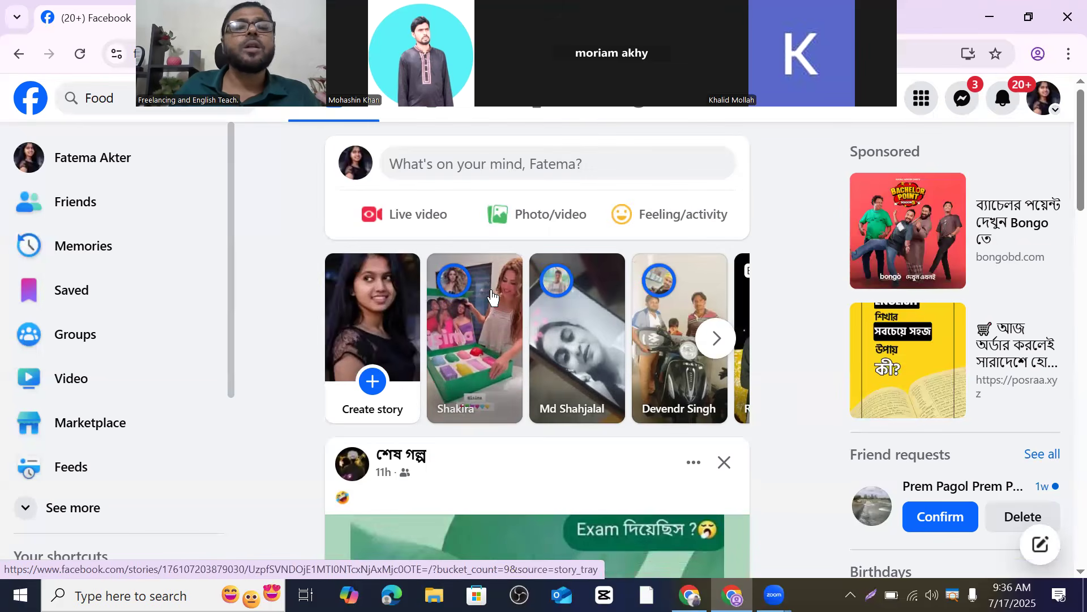
{"action": "scroll", "coordinate": [527, 328], "scroll_direction": "down", "scroll_amount": 13}
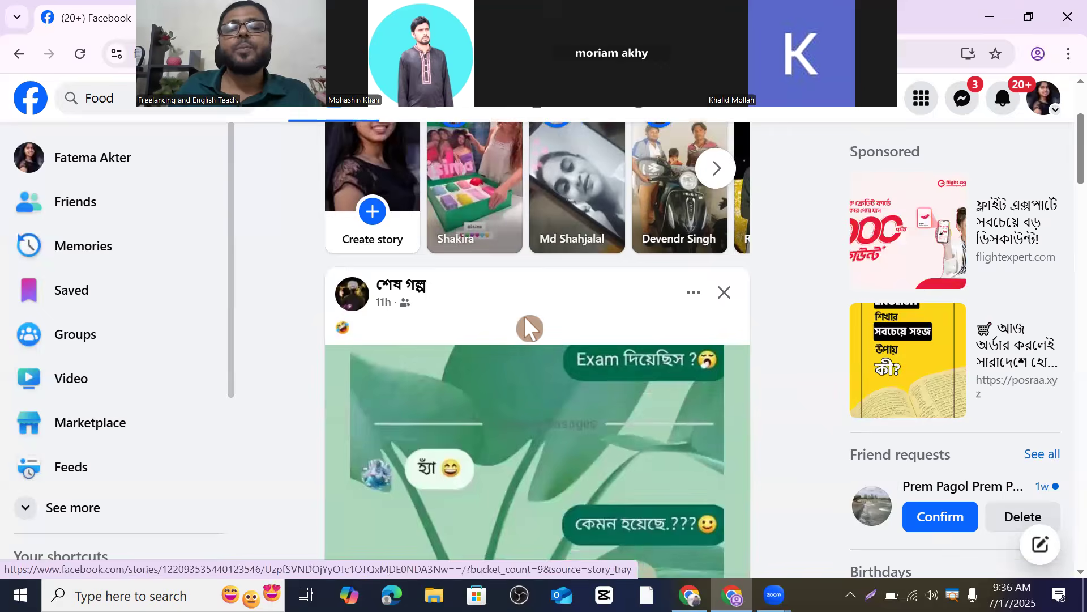
{"action": "scroll", "coordinate": [516, 334], "scroll_direction": "down", "scroll_amount": 18}
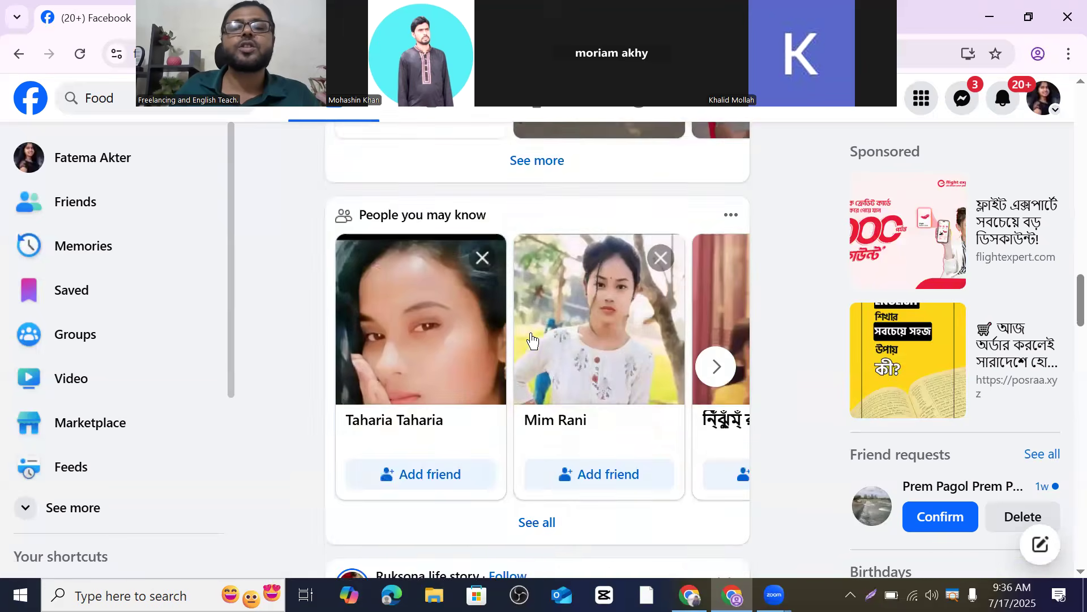
{"action": "scroll", "coordinate": [528, 344], "scroll_direction": "down", "scroll_amount": 8}
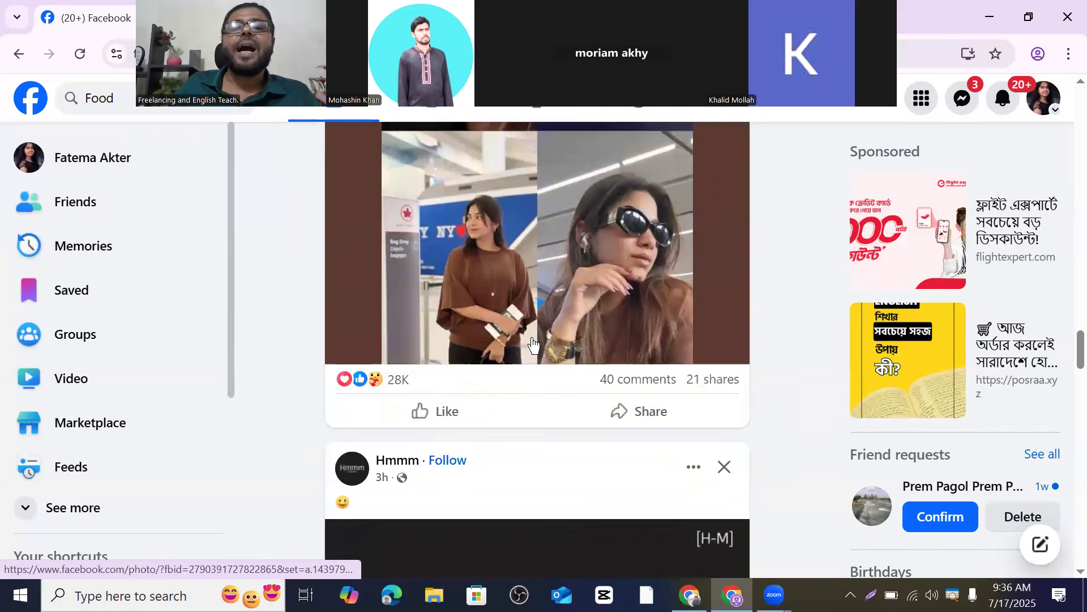
{"action": "scroll", "coordinate": [535, 322], "scroll_direction": "up", "scroll_amount": 13}
{"action": "scroll", "coordinate": [537, 308], "scroll_direction": "up", "scroll_amount": 15}
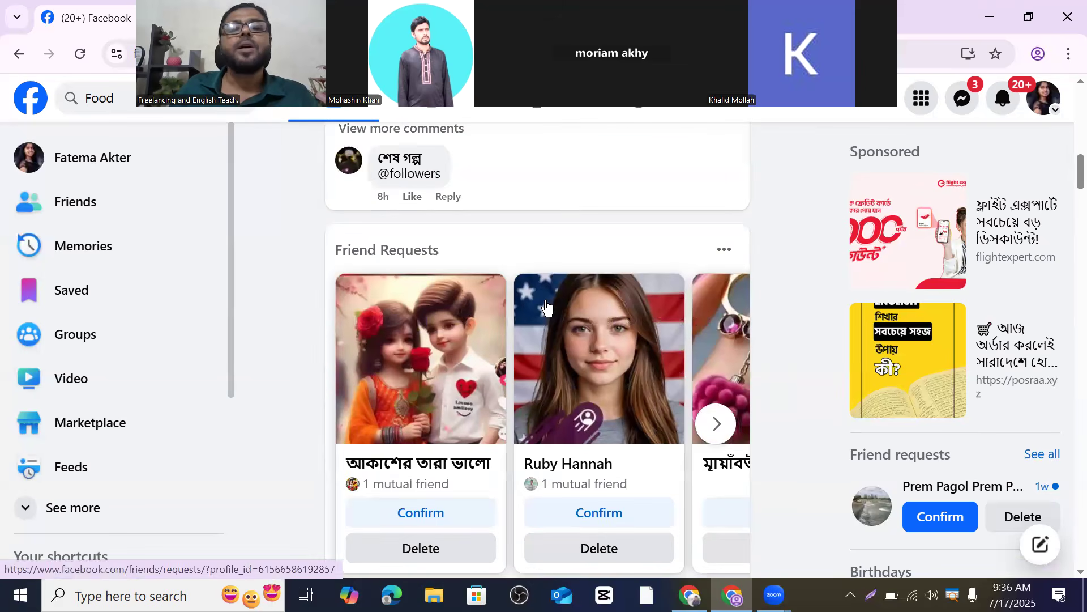
{"action": "scroll", "coordinate": [536, 309], "scroll_direction": "up", "scroll_amount": 10}
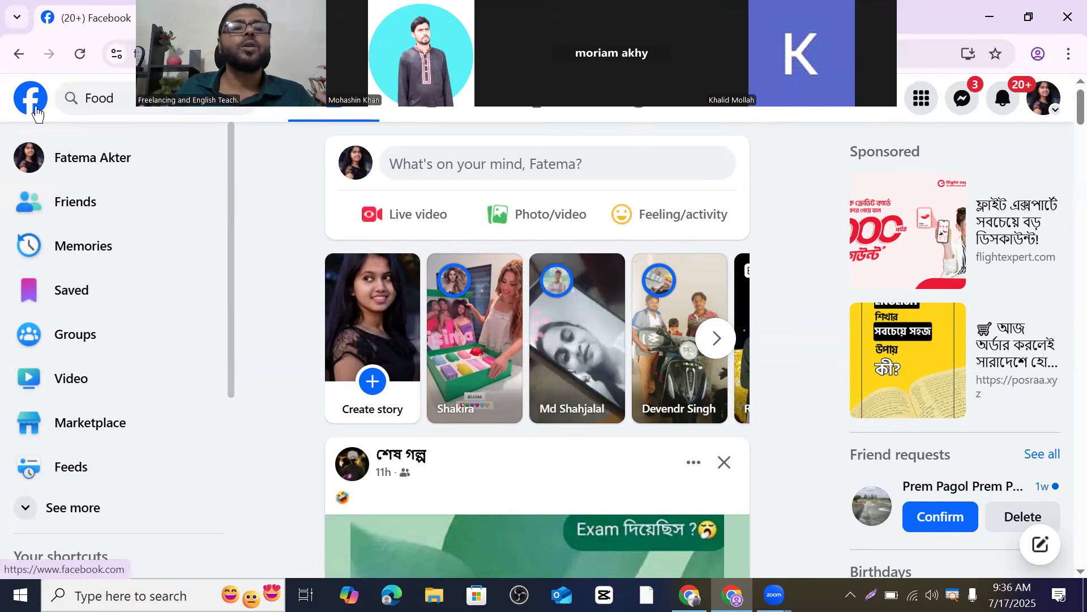
- Expand the home feed's full list of Facebook shortcuts and bring the Pages entry into view
{"action": "scroll", "coordinate": [84, 275], "scroll_direction": "down", "scroll_amount": 1}
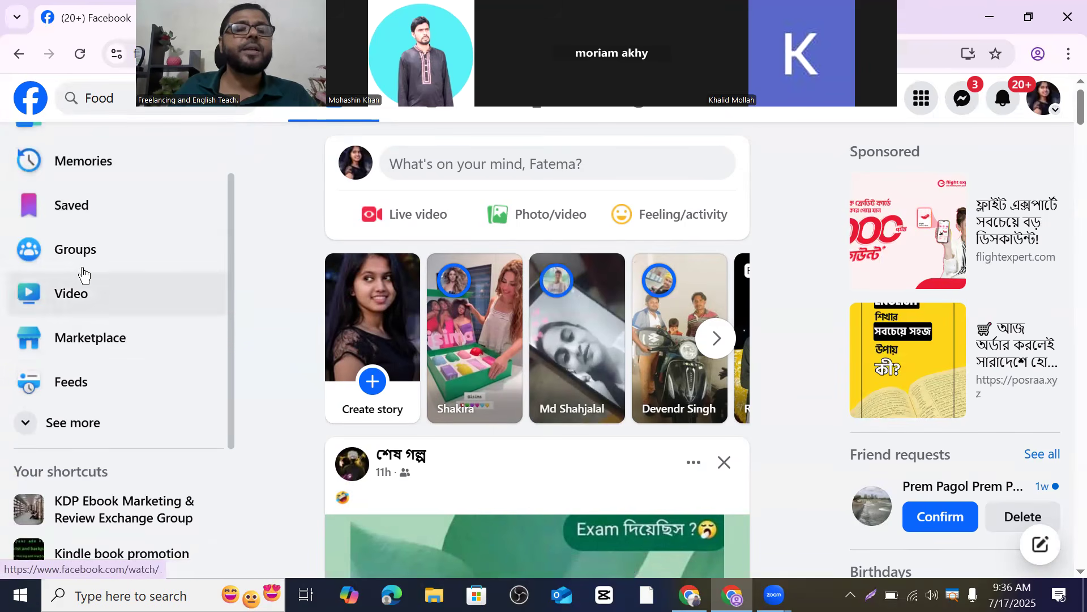
{"action": "left_click", "coordinate": [73, 429]}
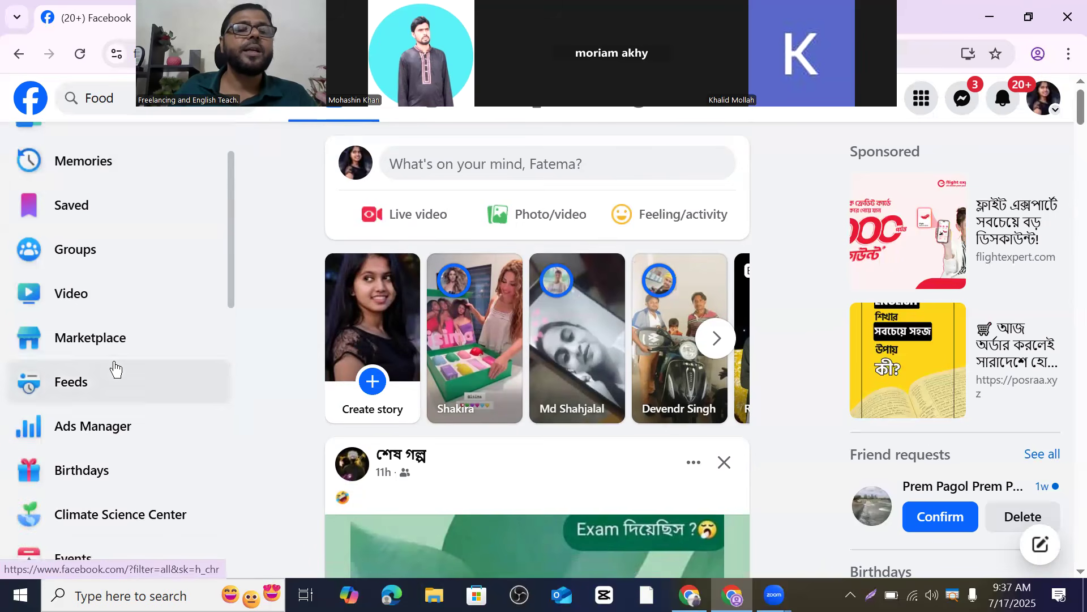
{"action": "scroll", "coordinate": [108, 342], "scroll_direction": "down", "scroll_amount": 5}
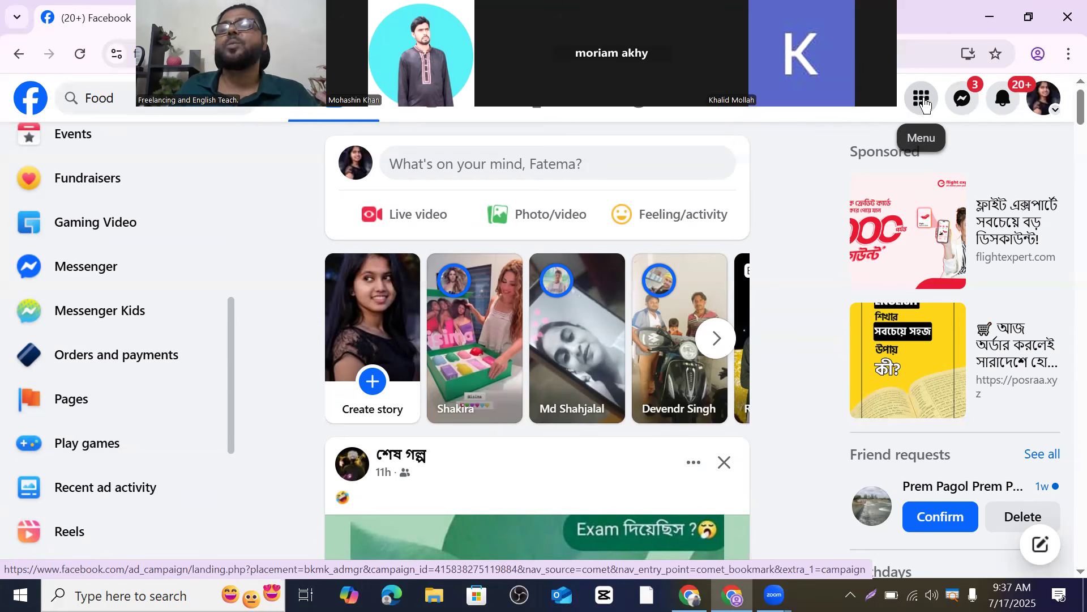
{"action": "left_click", "coordinate": [924, 100]}
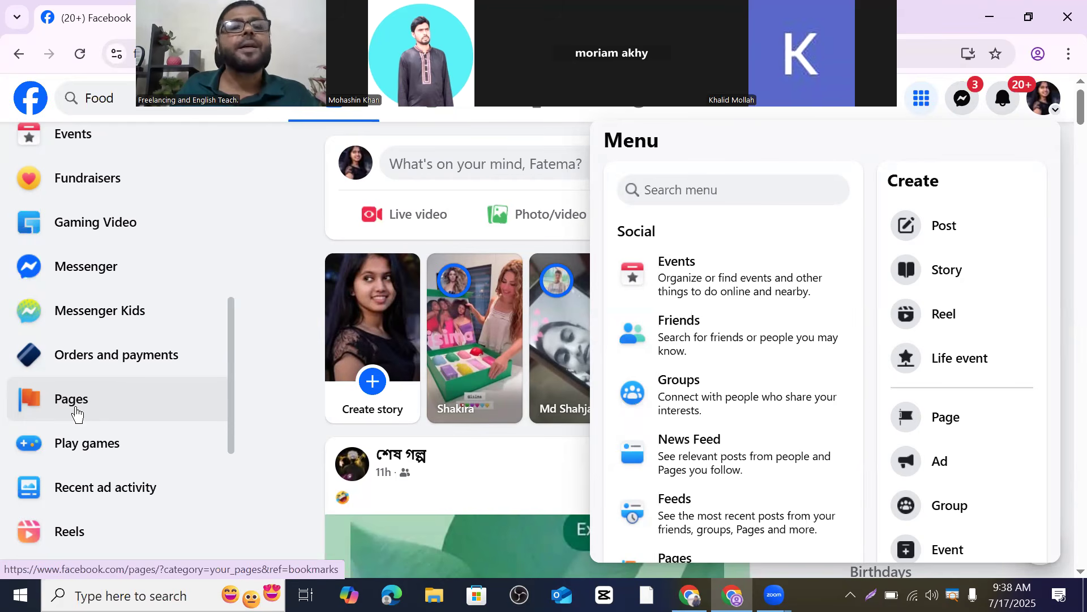
{"action": "left_click", "coordinate": [945, 428]}
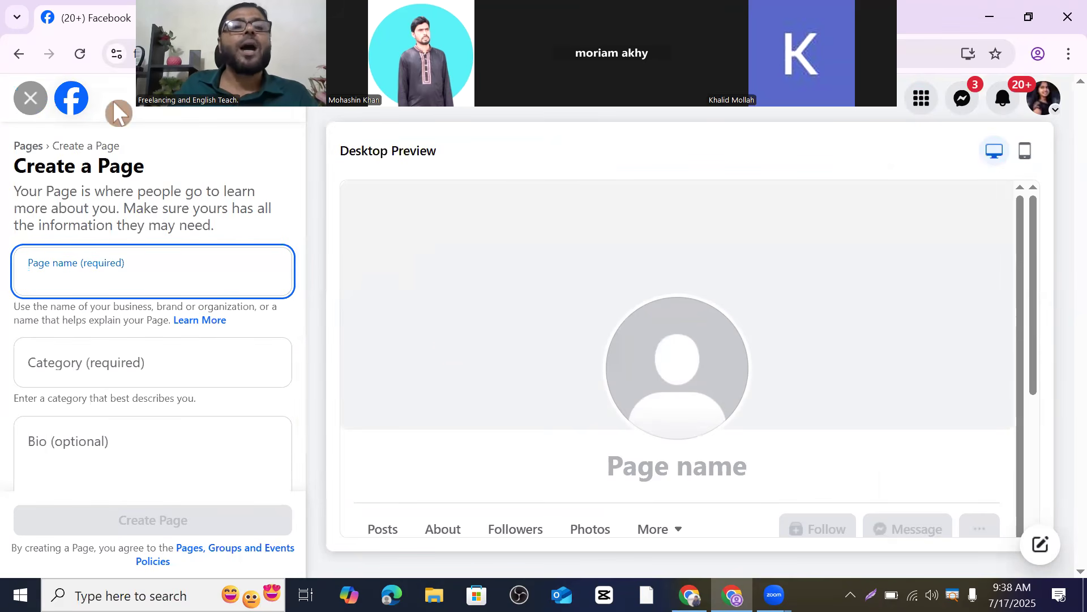
{"action": "left_click", "coordinate": [31, 100]}
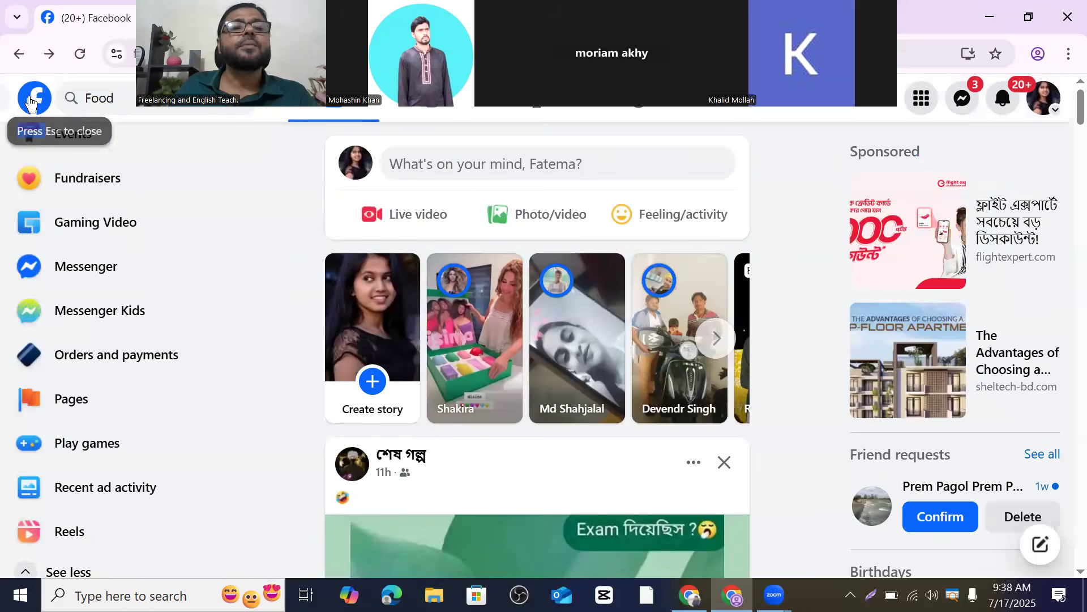
- Open the account's Pages section and look through the list of managed pages, including the deactivated and deleted Pages section
{"action": "left_click", "coordinate": [91, 404]}
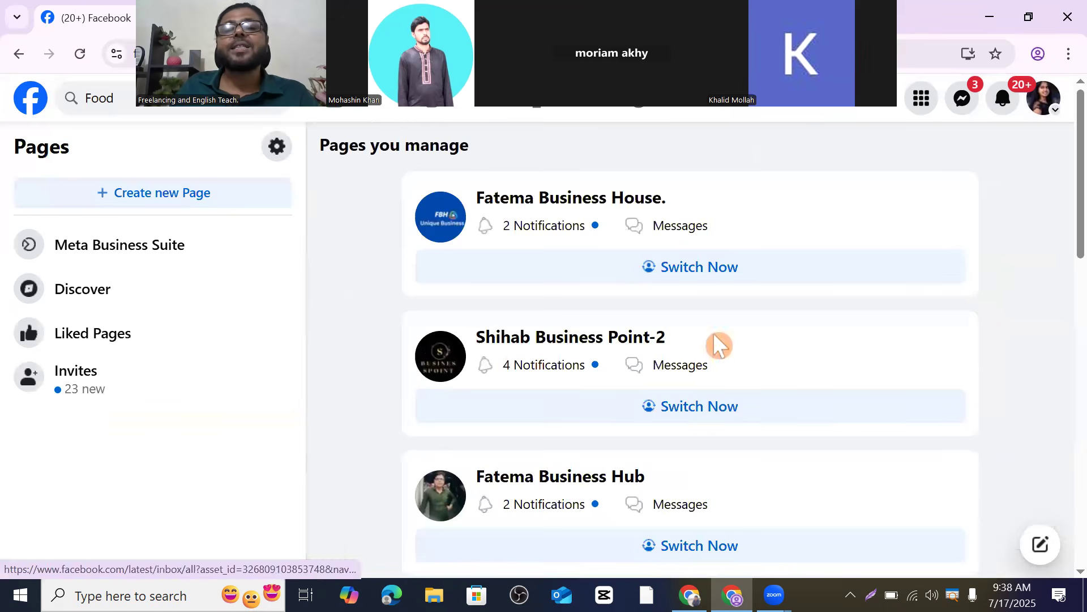
{"action": "scroll", "coordinate": [569, 264], "scroll_direction": "down", "scroll_amount": 10}
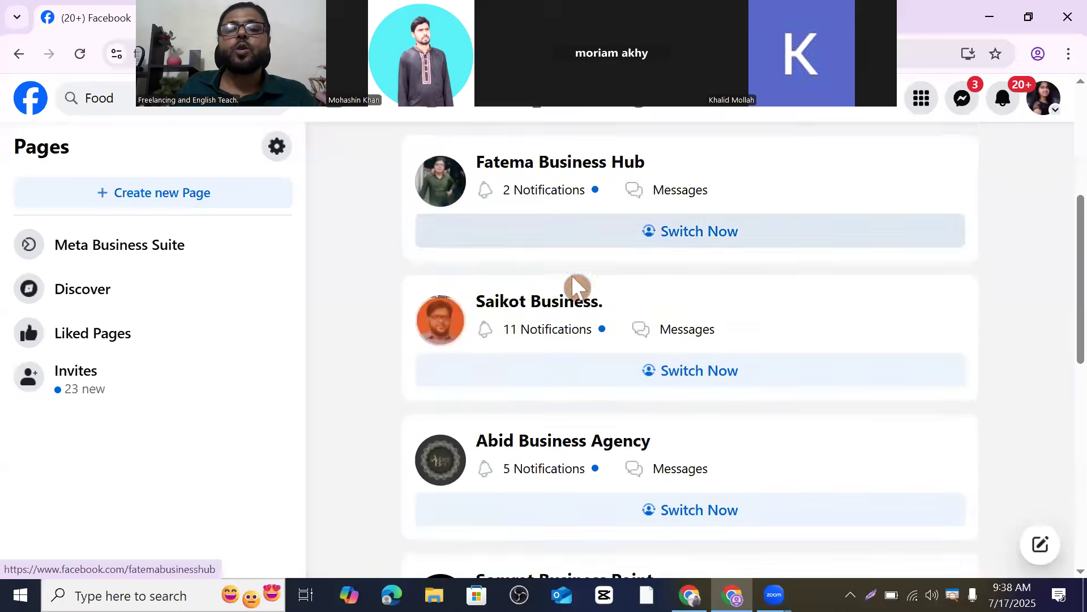
{"action": "scroll", "coordinate": [578, 291], "scroll_direction": "down", "scroll_amount": 5}
{"action": "scroll", "coordinate": [587, 320], "scroll_direction": "up", "scroll_amount": 7}
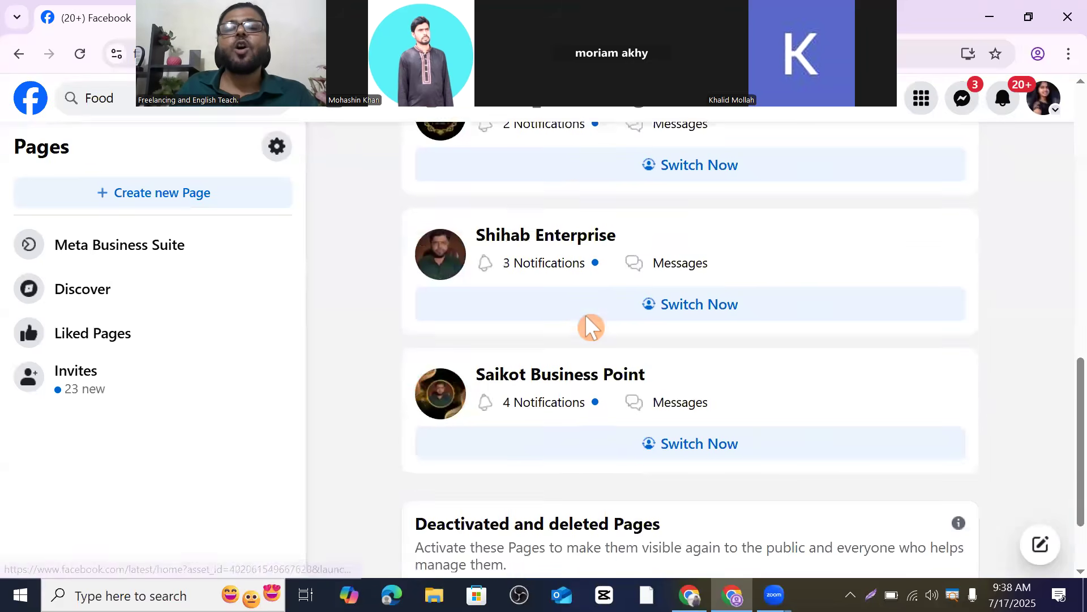
{"action": "scroll", "coordinate": [588, 323], "scroll_direction": "up", "scroll_amount": 8}
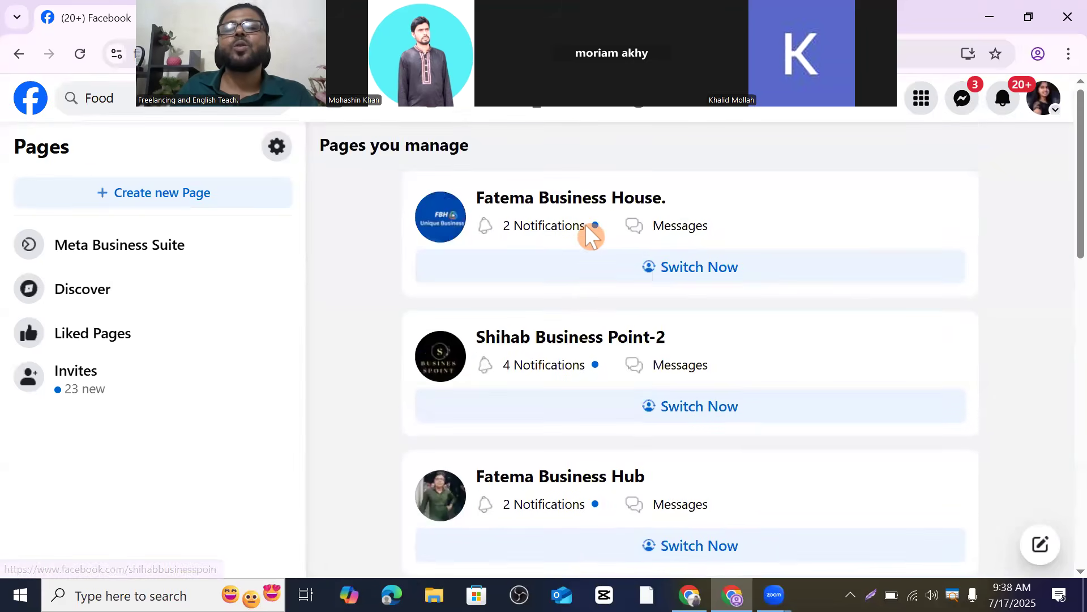
{"action": "scroll", "coordinate": [578, 254], "scroll_direction": "down", "scroll_amount": 4}
{"action": "scroll", "coordinate": [572, 271], "scroll_direction": "down", "scroll_amount": 10}
{"action": "scroll", "coordinate": [595, 339], "scroll_direction": "up", "scroll_amount": 7}
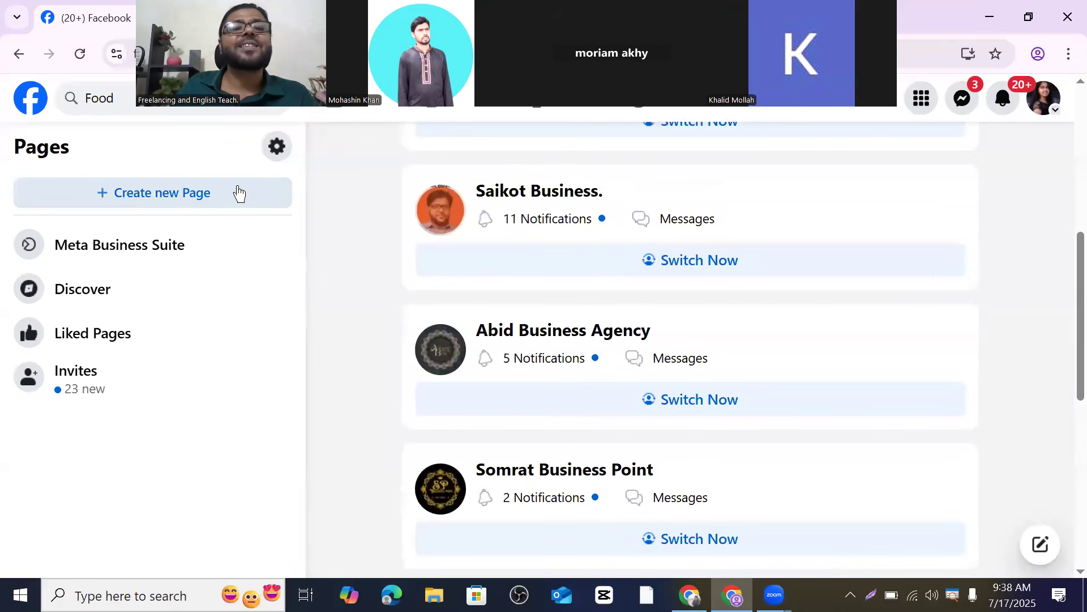
- Start creating a new Page and look over the form's page name, category and bio fields
{"action": "left_click", "coordinate": [159, 195]}
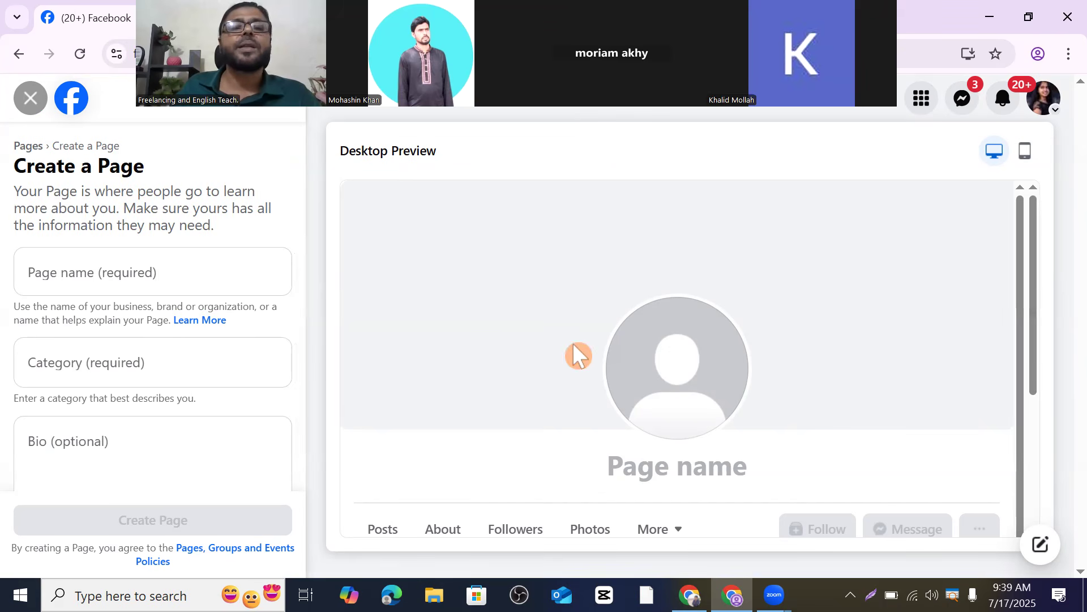
{"action": "scroll", "coordinate": [515, 361], "scroll_direction": "down", "scroll_amount": 1}
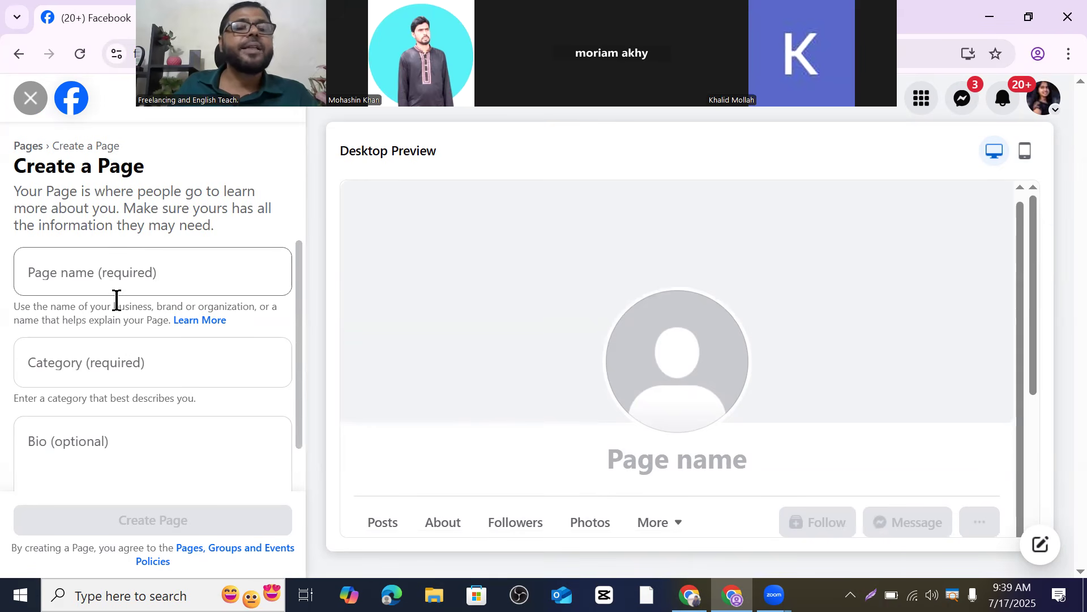
{"action": "scroll", "coordinate": [114, 303], "scroll_direction": "down", "scroll_amount": 1}
{"action": "scroll", "coordinate": [107, 306], "scroll_direction": "up", "scroll_amount": 1}
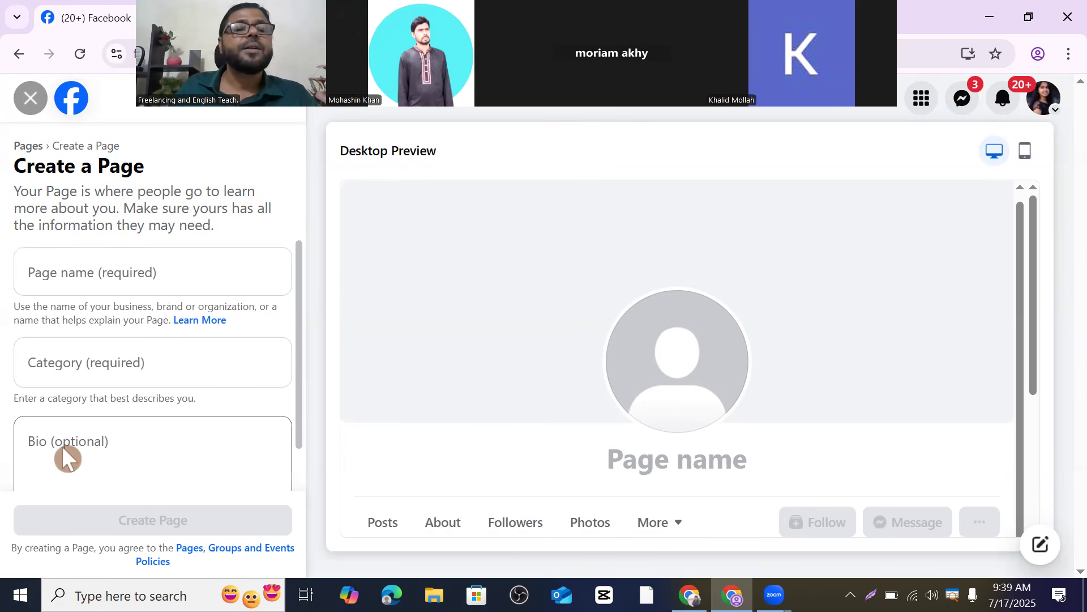
- Name the new Page "Abid Business Home"
{"action": "left_click", "coordinate": [63, 283]}
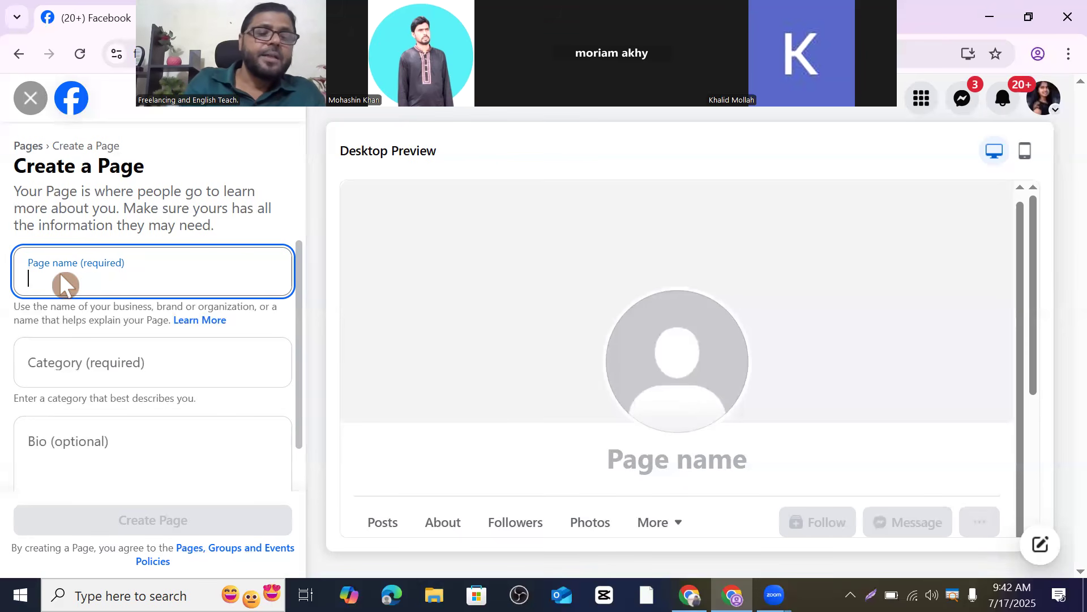
{"action": "type", "text": "Abi"}
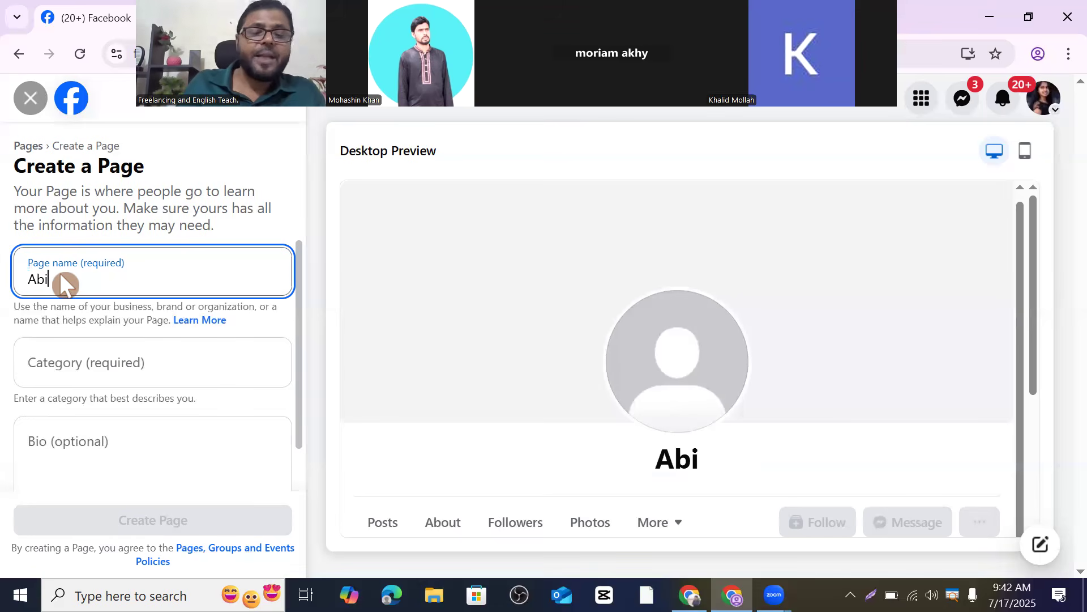
{"action": "type", "text": "d"}
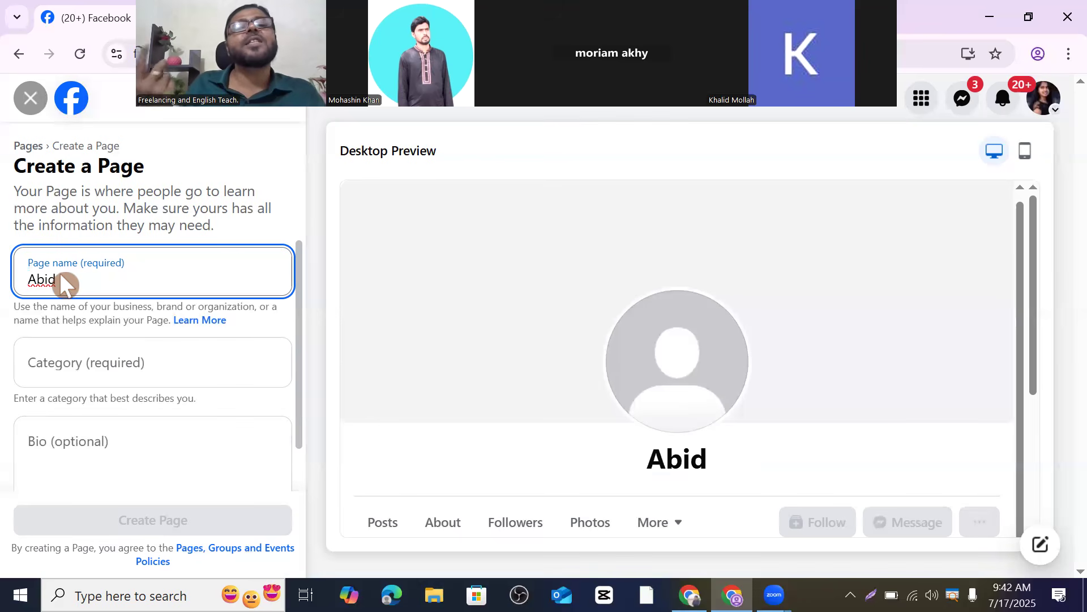
{"action": "type", "text": "Business"}
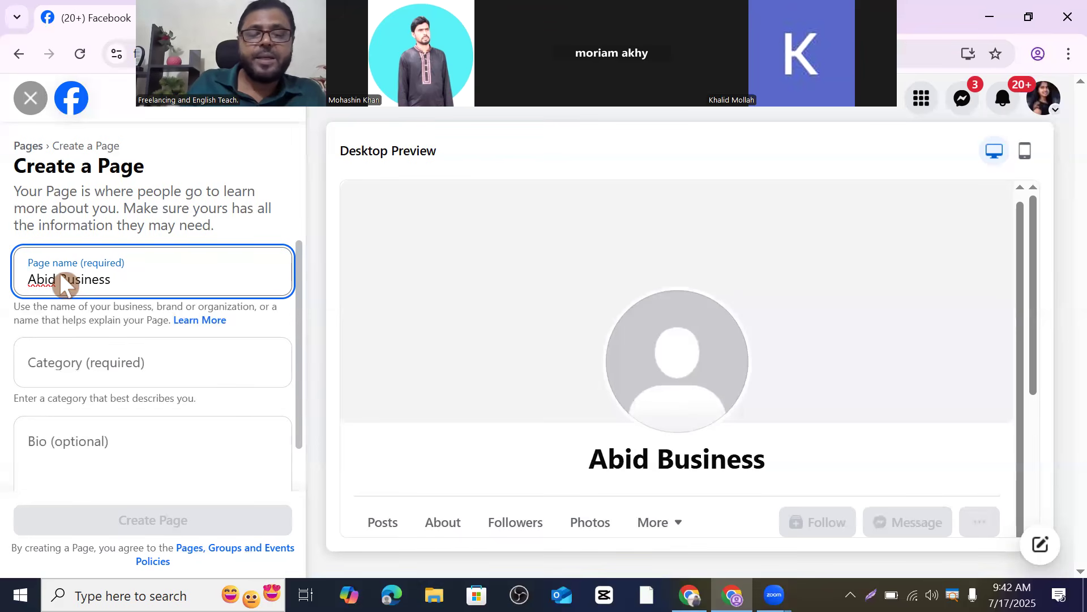
{"action": "type", "text": " H"}
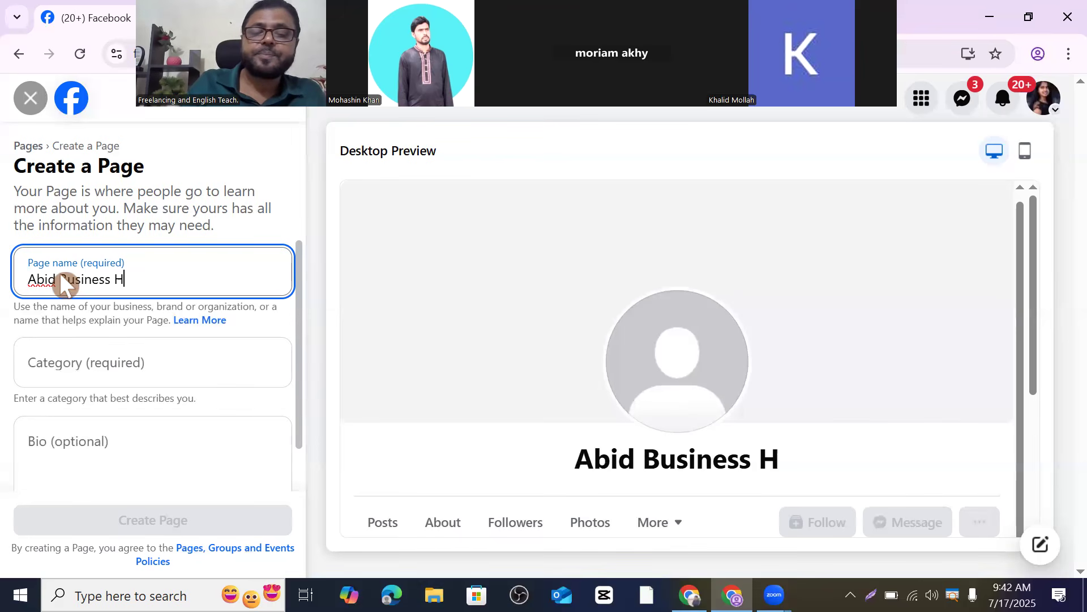
{"action": "type", "text": "ome"}
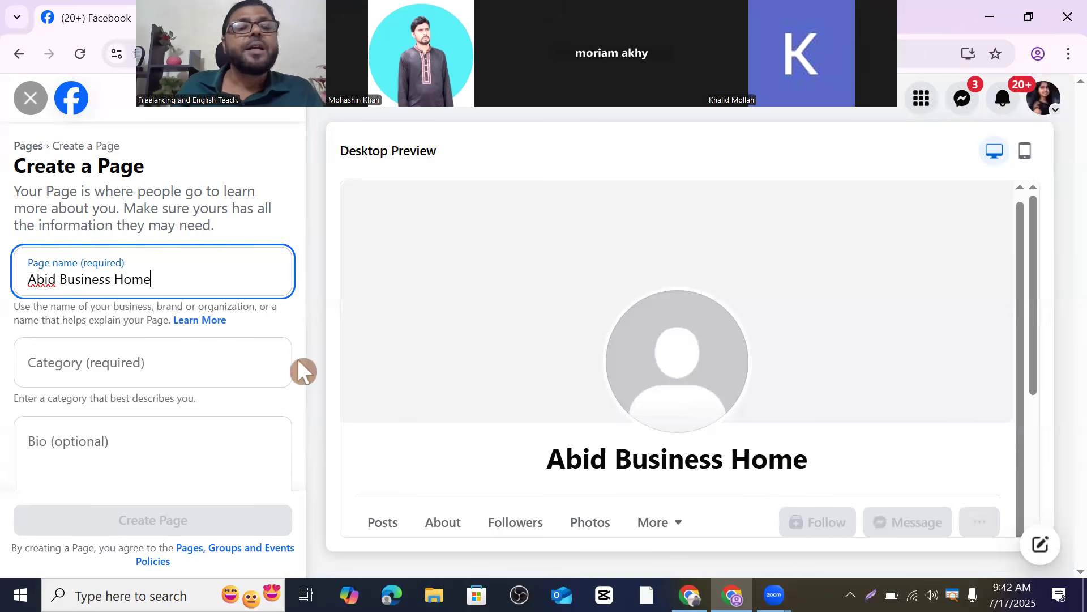
- Search the Page categories for "online" and choose Shopping & retail as the first category
{"action": "left_click", "coordinate": [193, 376]}
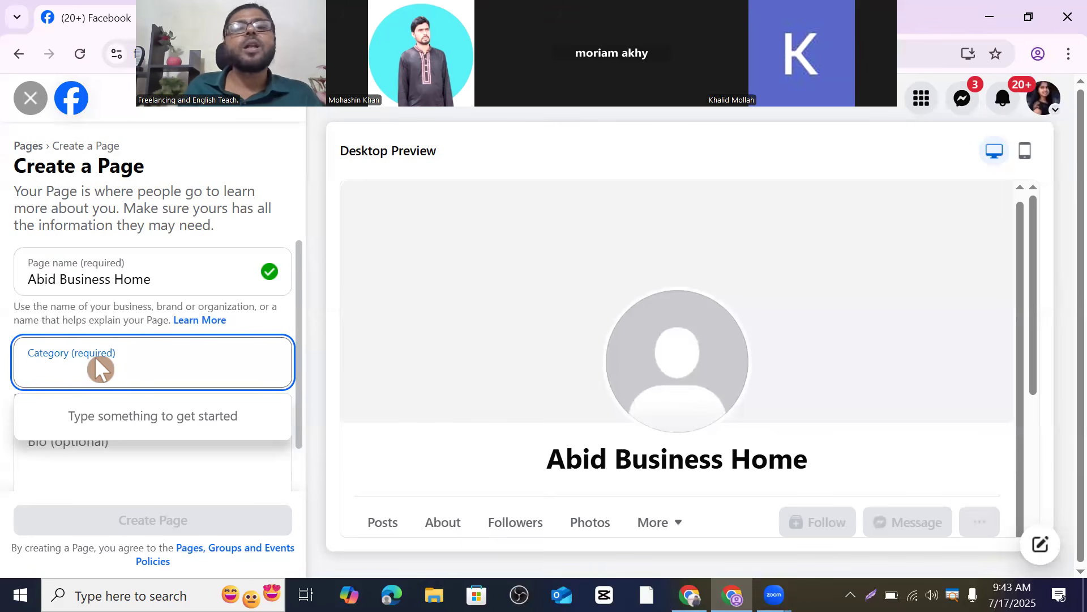
{"action": "type", "text": "on"}
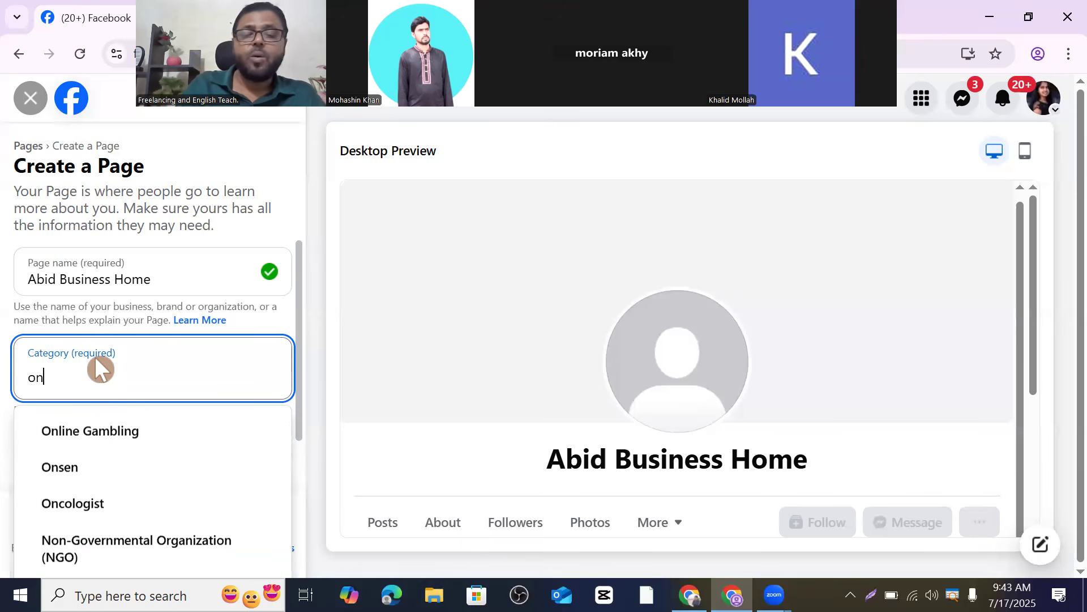
{"action": "type", "text": "line"}
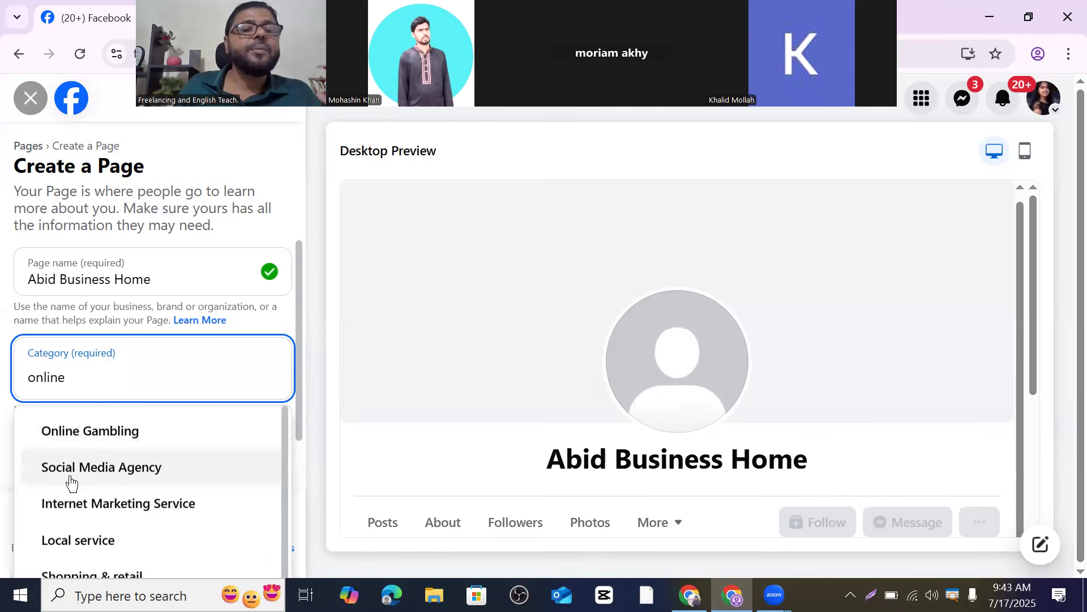
{"action": "scroll", "coordinate": [79, 464], "scroll_direction": "down", "scroll_amount": 2}
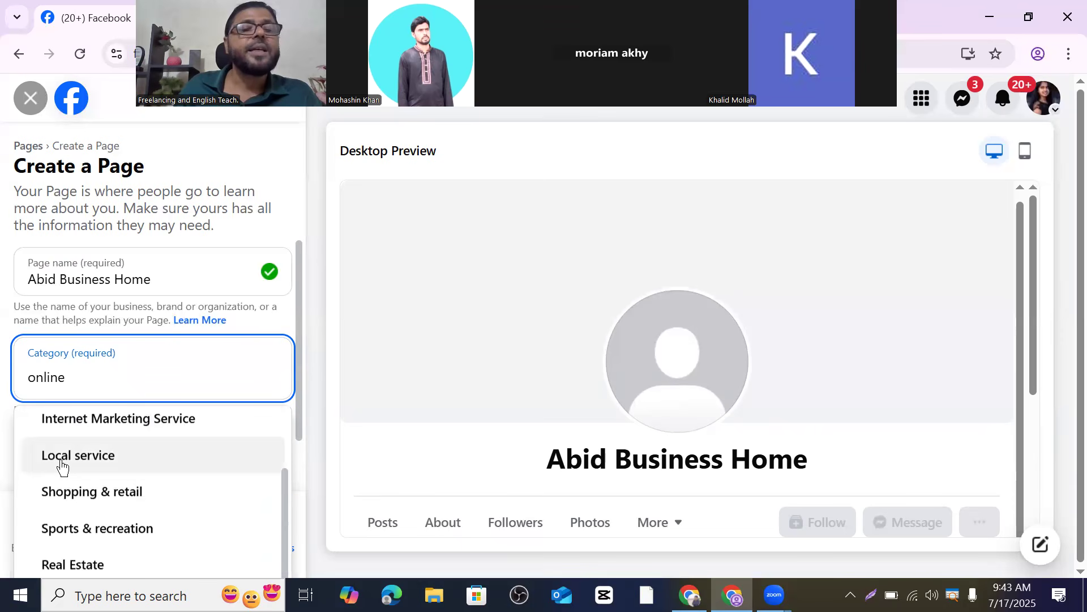
{"action": "scroll", "coordinate": [76, 539], "scroll_direction": "down", "scroll_amount": 1}
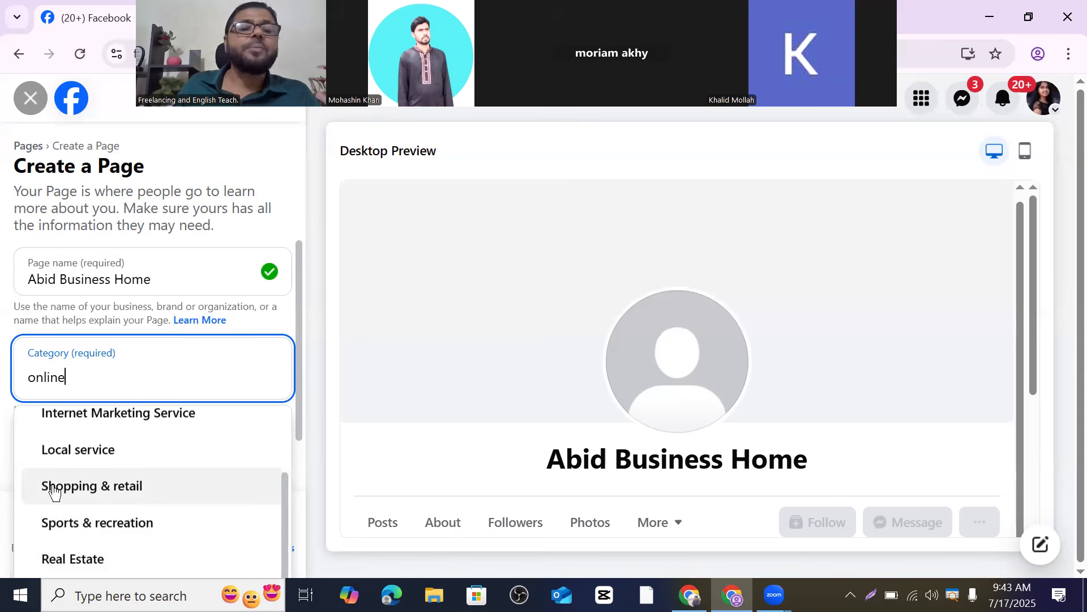
{"action": "left_click", "coordinate": [107, 490]}
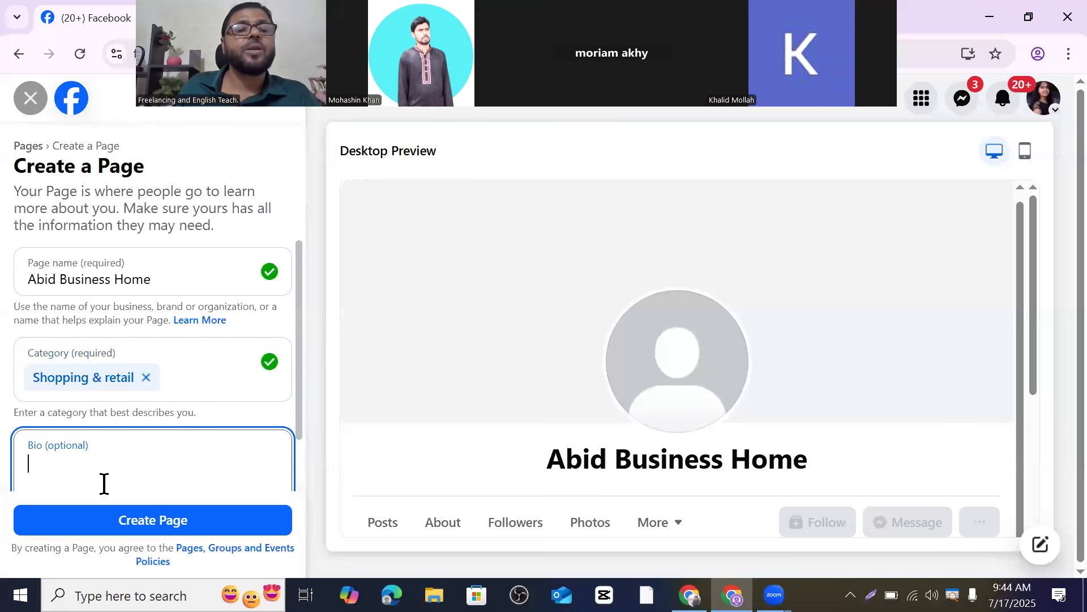
- Search the categories for "bu" and add Business Center as the Page's second category
{"action": "left_click", "coordinate": [173, 381]}
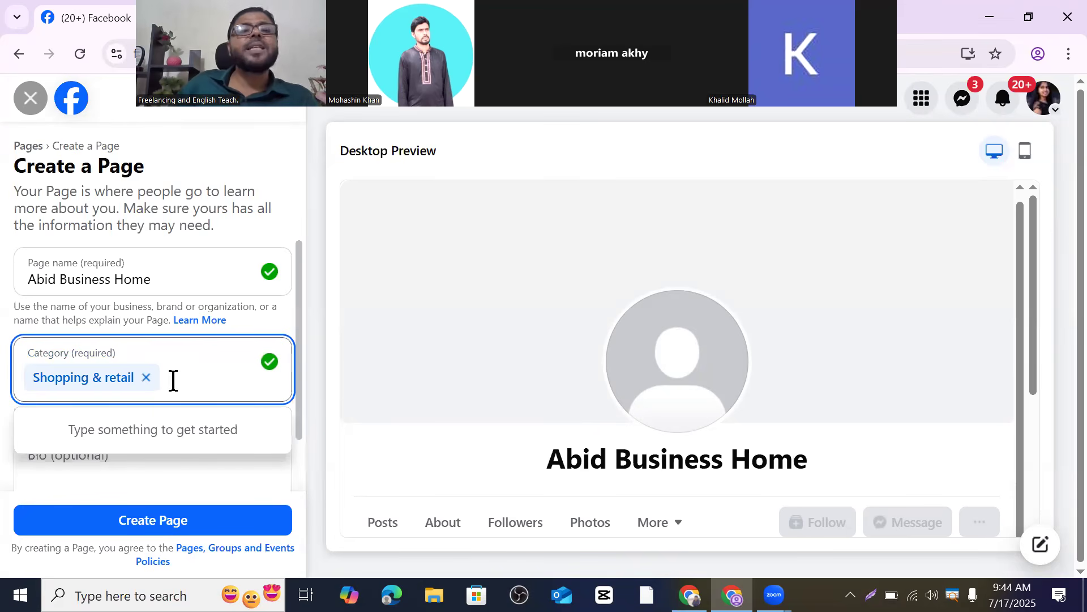
{"action": "type", "text": "bu"}
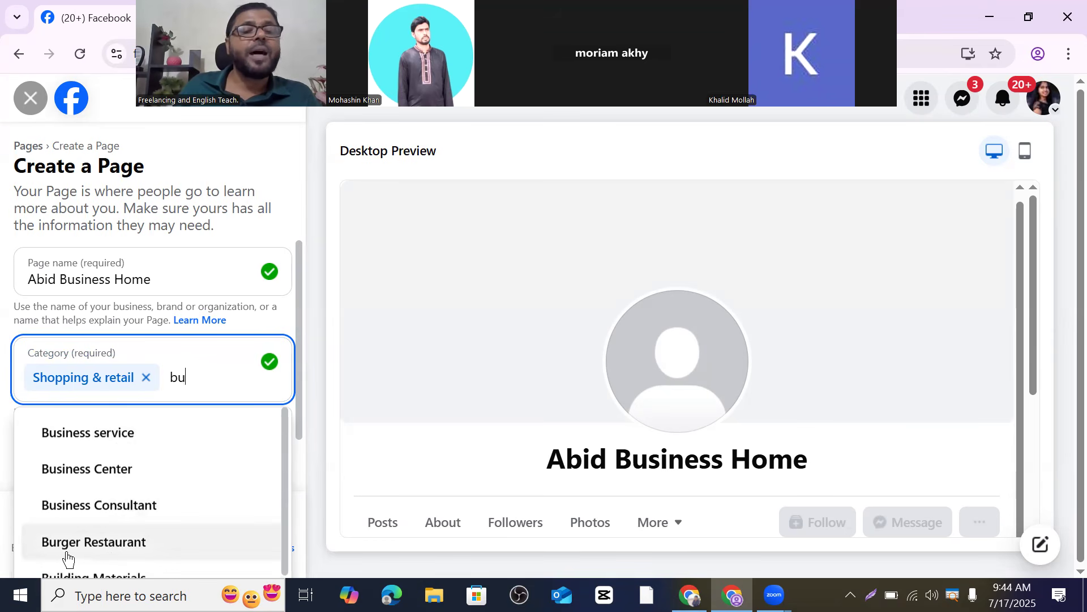
{"action": "scroll", "coordinate": [142, 554], "scroll_direction": "down", "scroll_amount": 3}
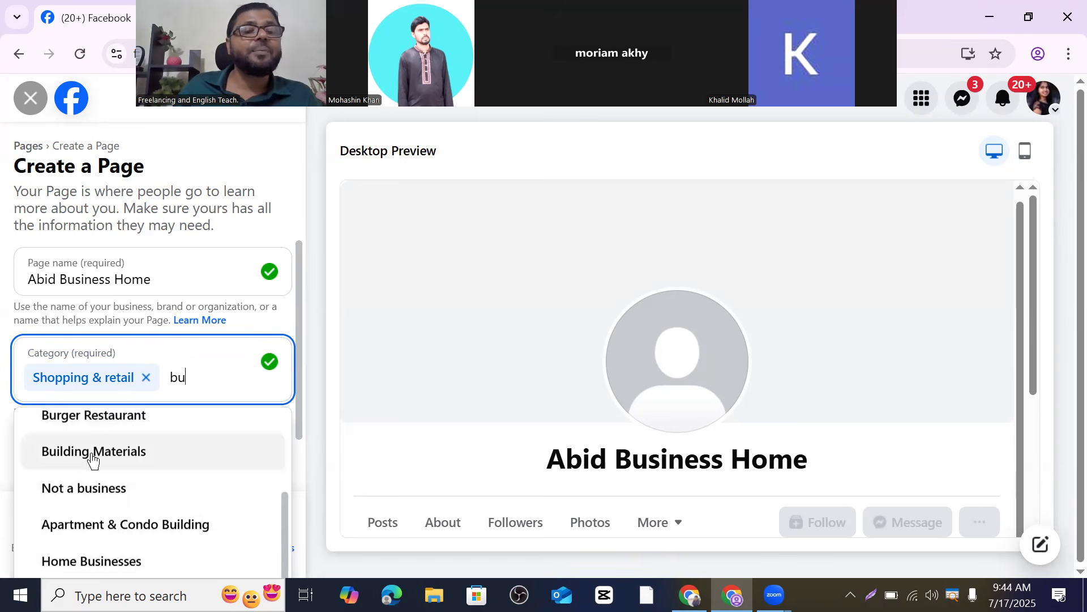
{"action": "scroll", "coordinate": [105, 497], "scroll_direction": "up", "scroll_amount": 2}
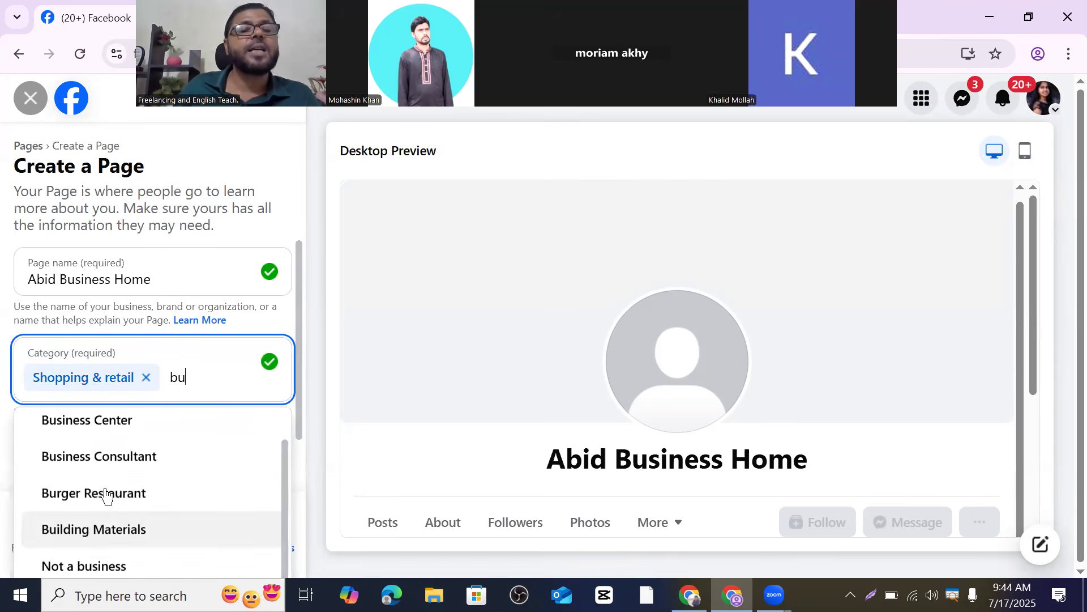
{"action": "scroll", "coordinate": [106, 496], "scroll_direction": "up", "scroll_amount": 1}
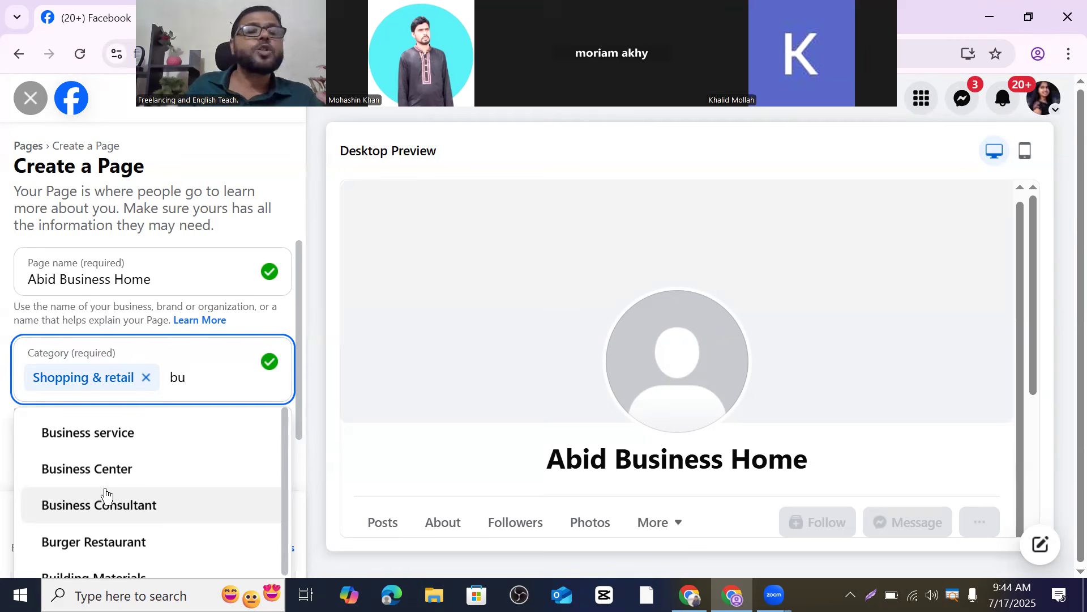
{"action": "left_click", "coordinate": [83, 482]}
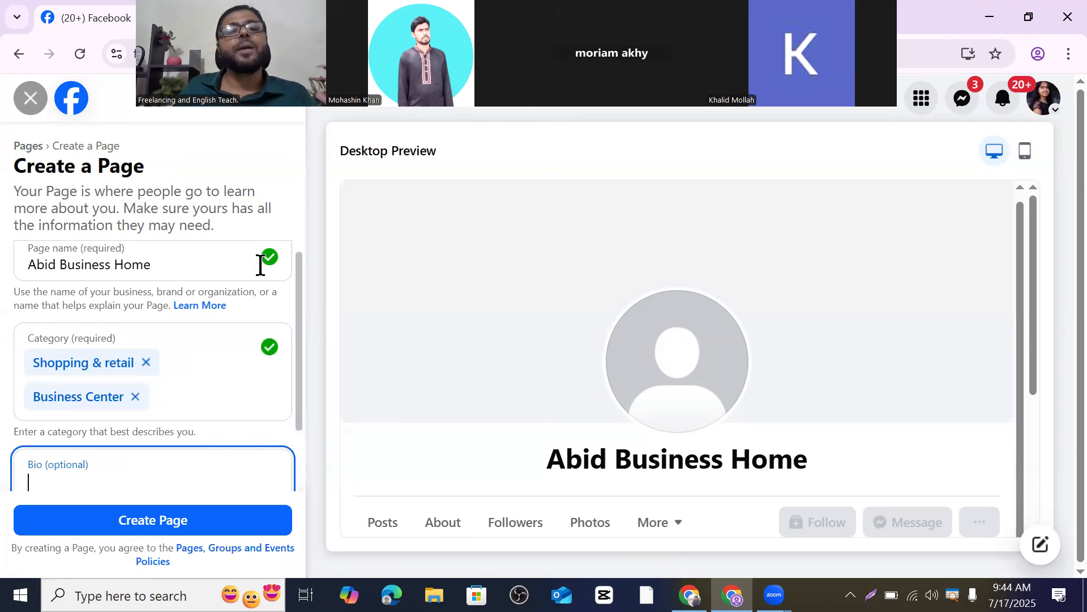
- Write the Page's bio as "Abid Business Home is one of the best business category on online Business"
{"action": "scroll", "coordinate": [221, 348], "scroll_direction": "down", "scroll_amount": 2}
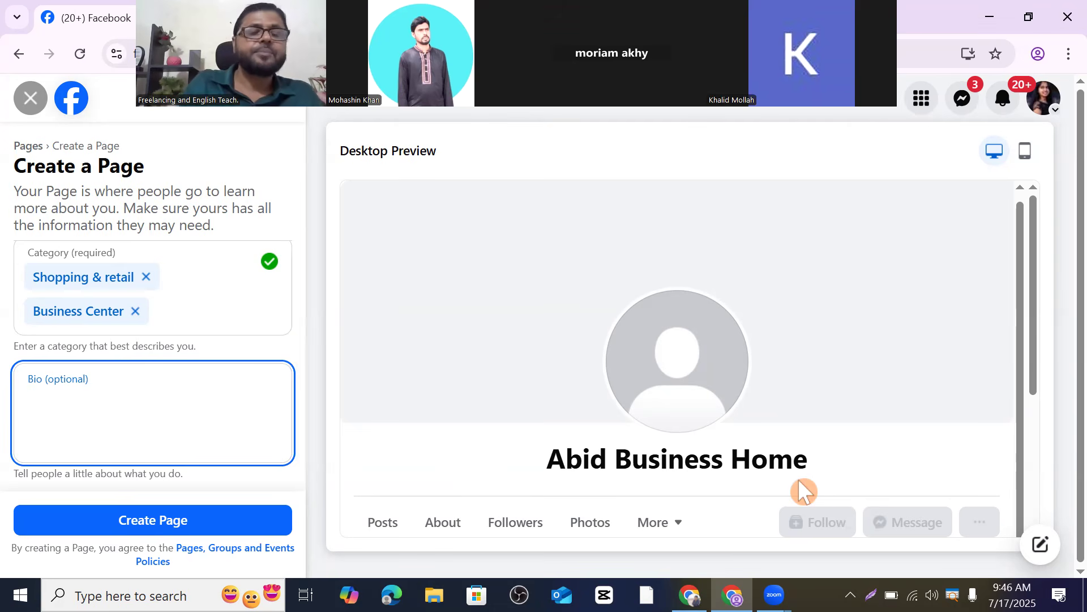
{"action": "type", "text": "Abid"}
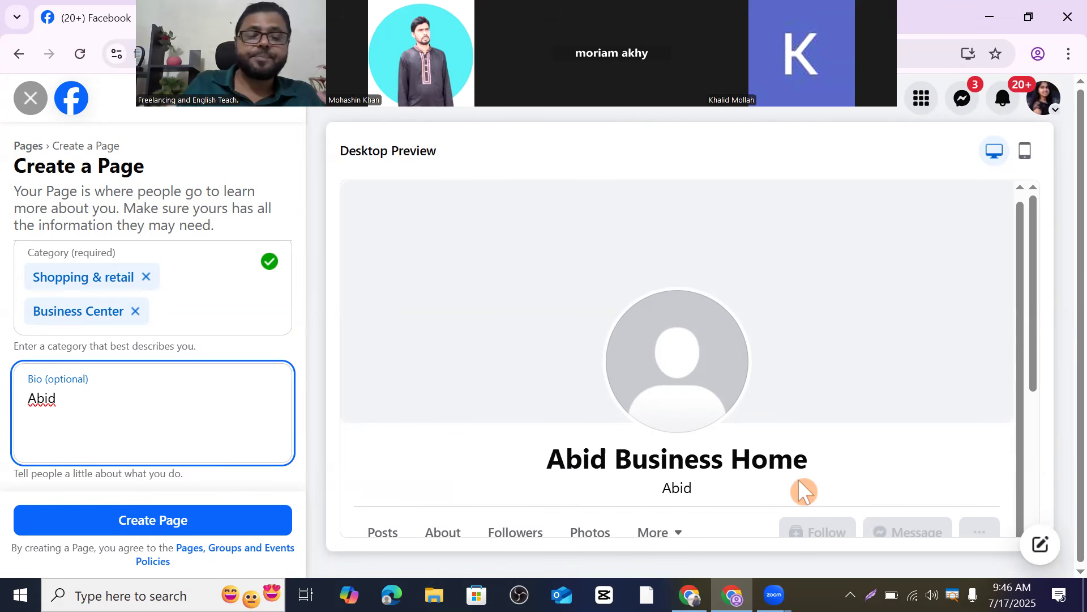
{"action": "type", "text": " Busi"}
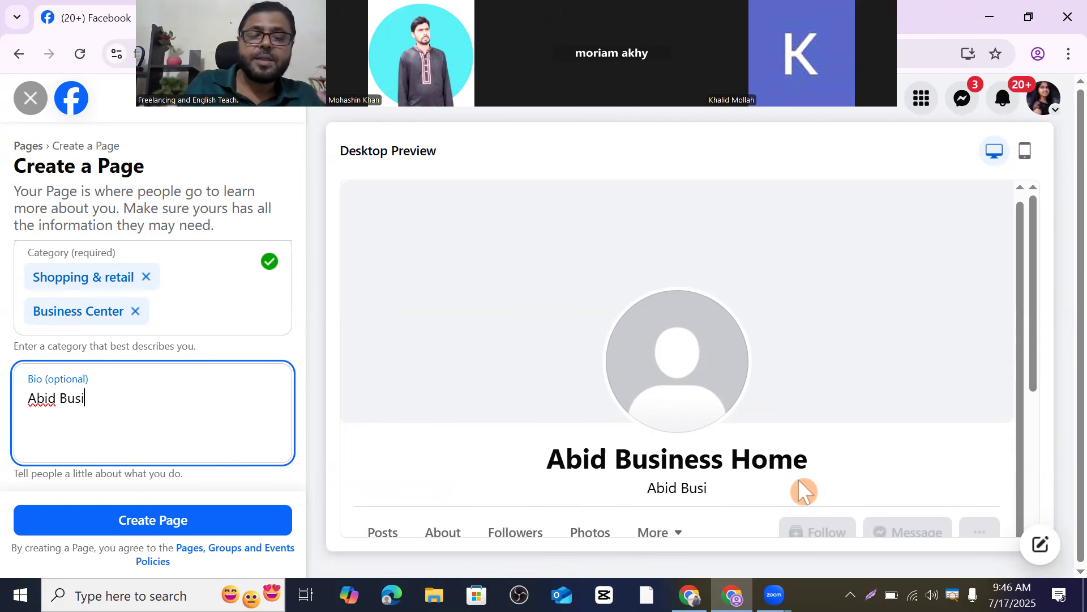
{"action": "type", "text": "ness"}
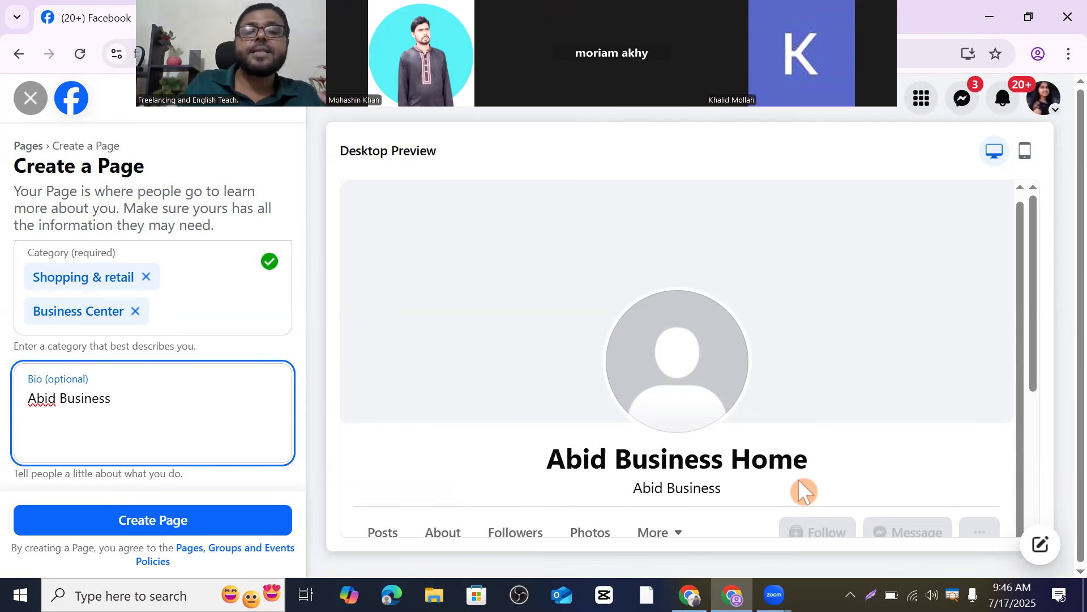
{"action": "type", "text": " H"}
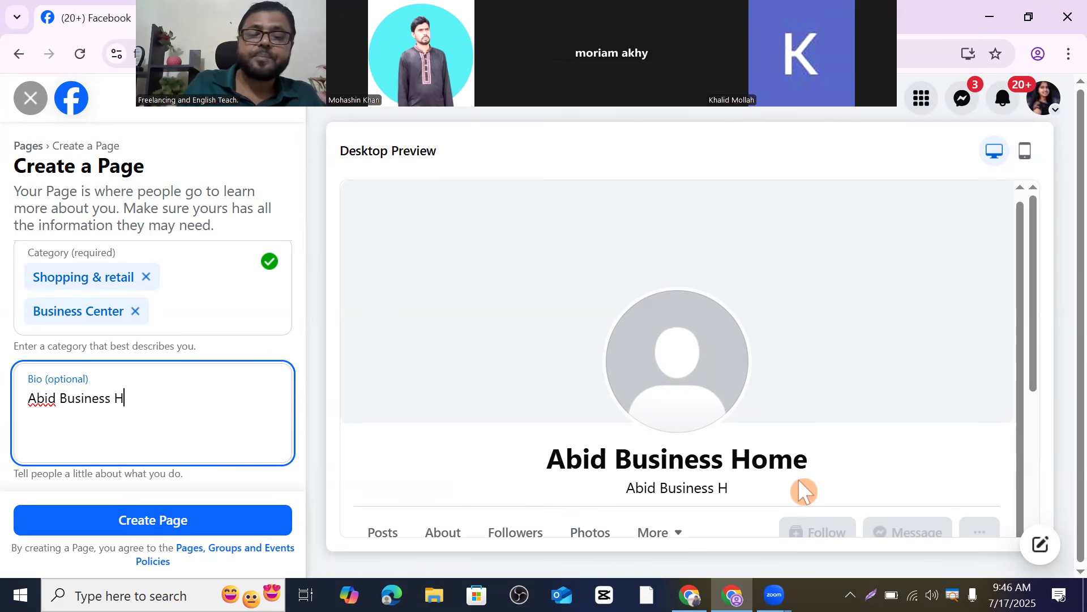
{"action": "type", "text": "ome "}
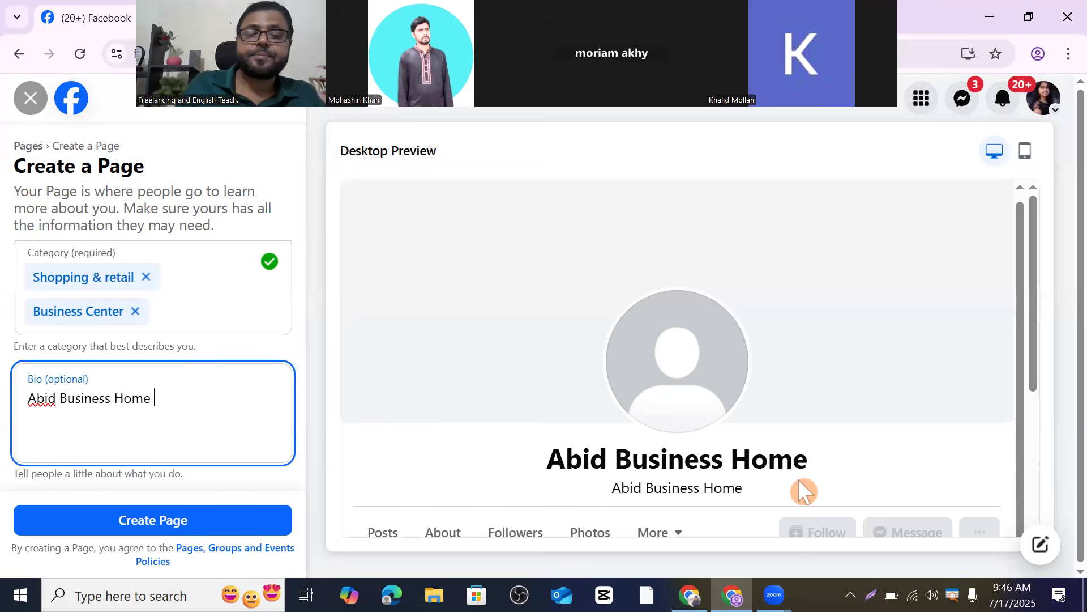
{"action": "type", "text": "is "}
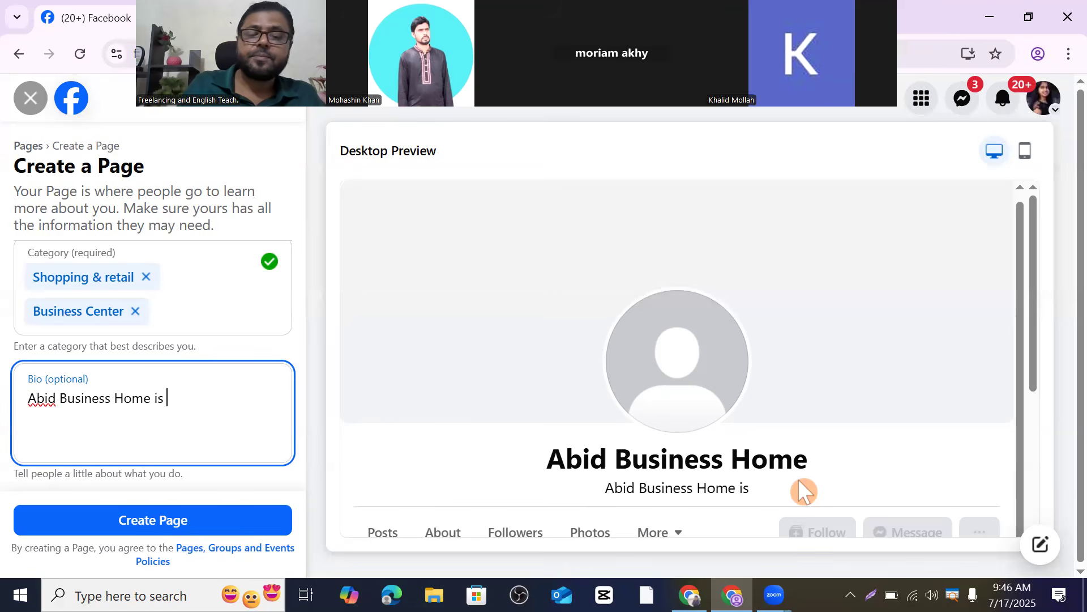
{"action": "type", "text": "one"}
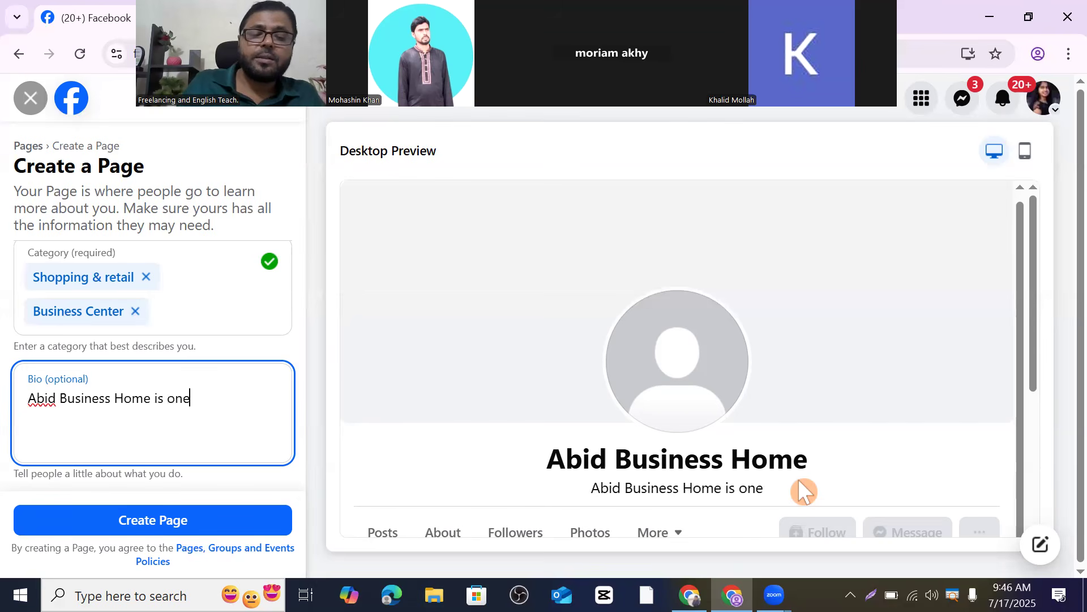
{"action": "type", "text": " of the best busu"}
{"action": "key", "text": "BackSpace"}
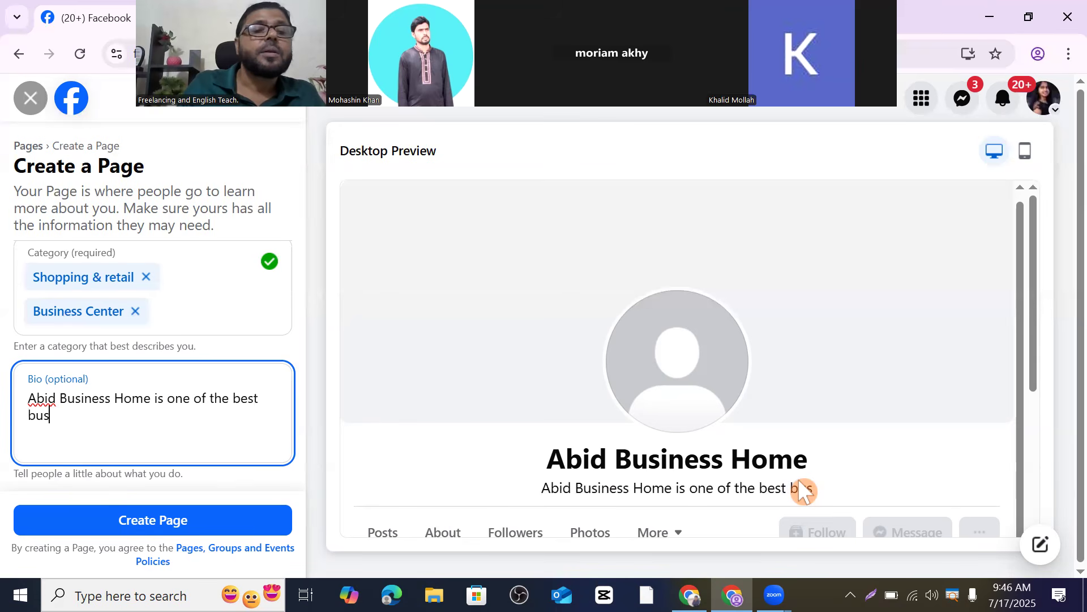
{"action": "type", "text": "iness ca"}
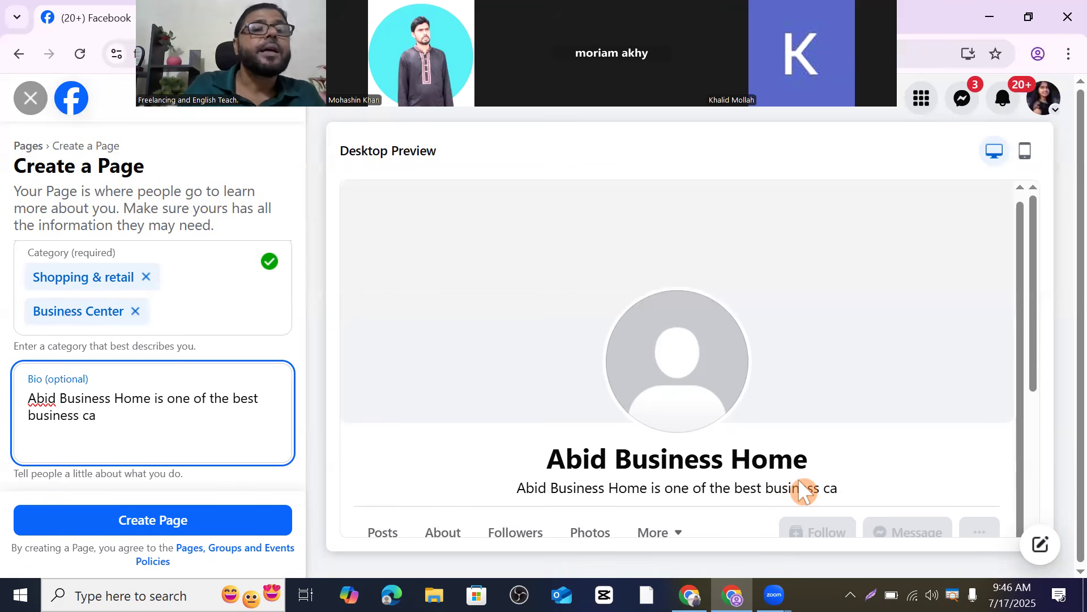
{"action": "type", "text": "te"}
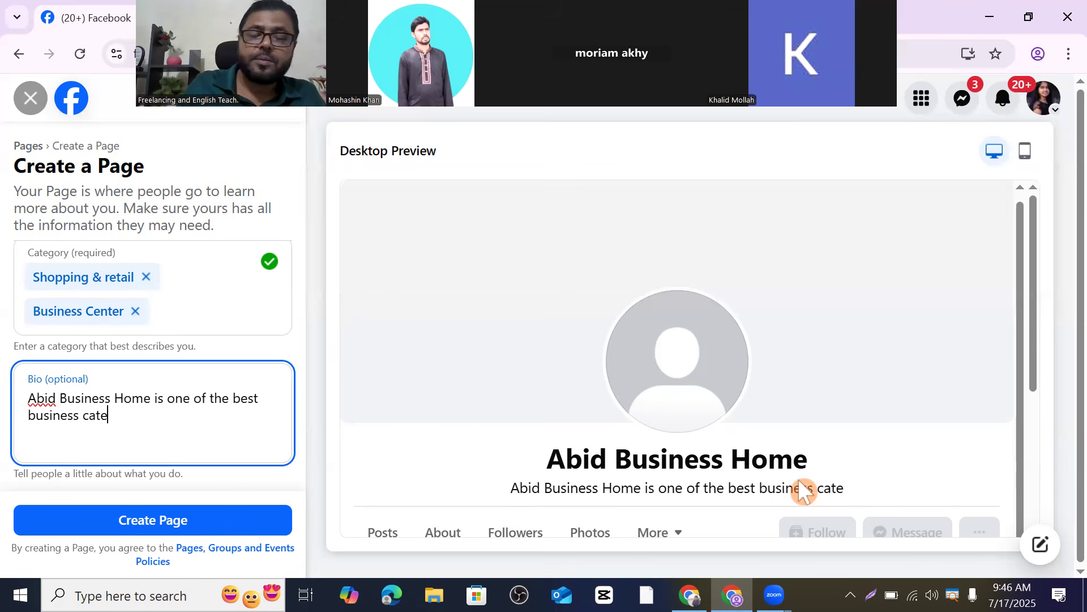
{"action": "type", "text": "gory"}
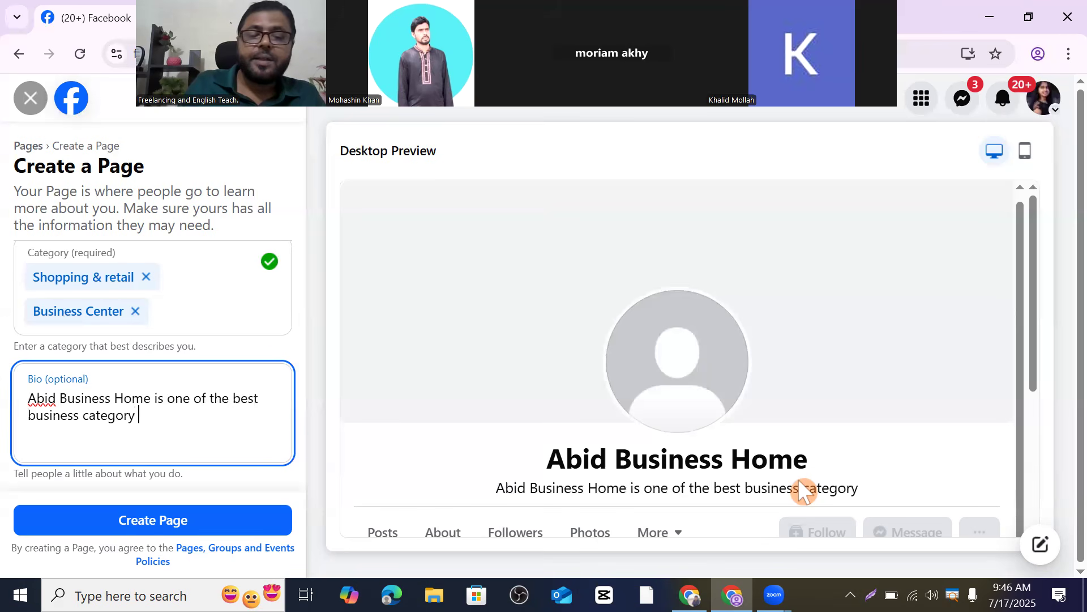
{"action": "type", "text": " o"}
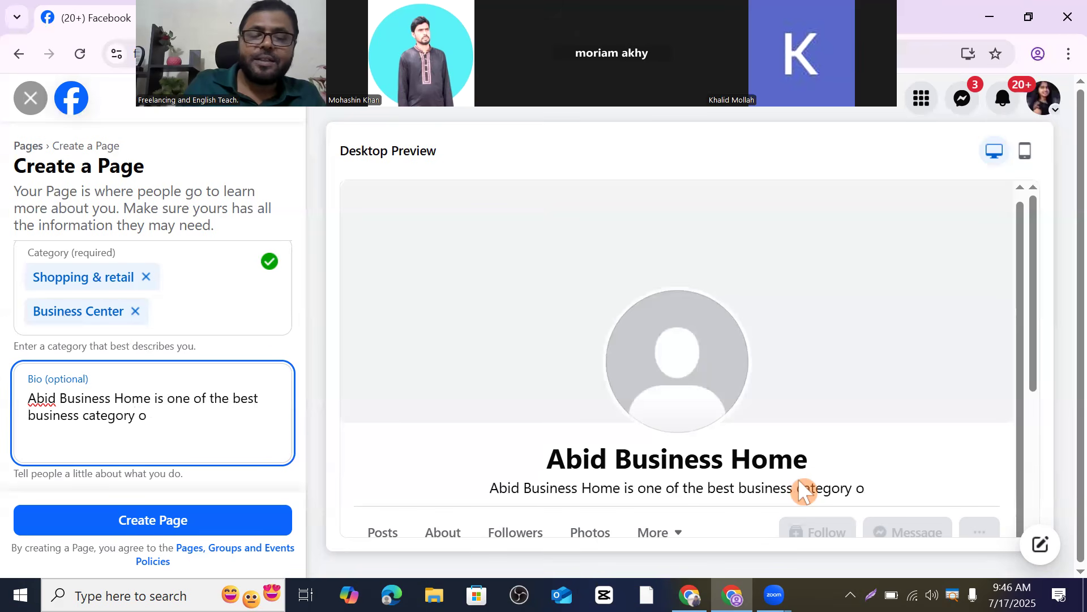
{"action": "type", "text": "n onli"}
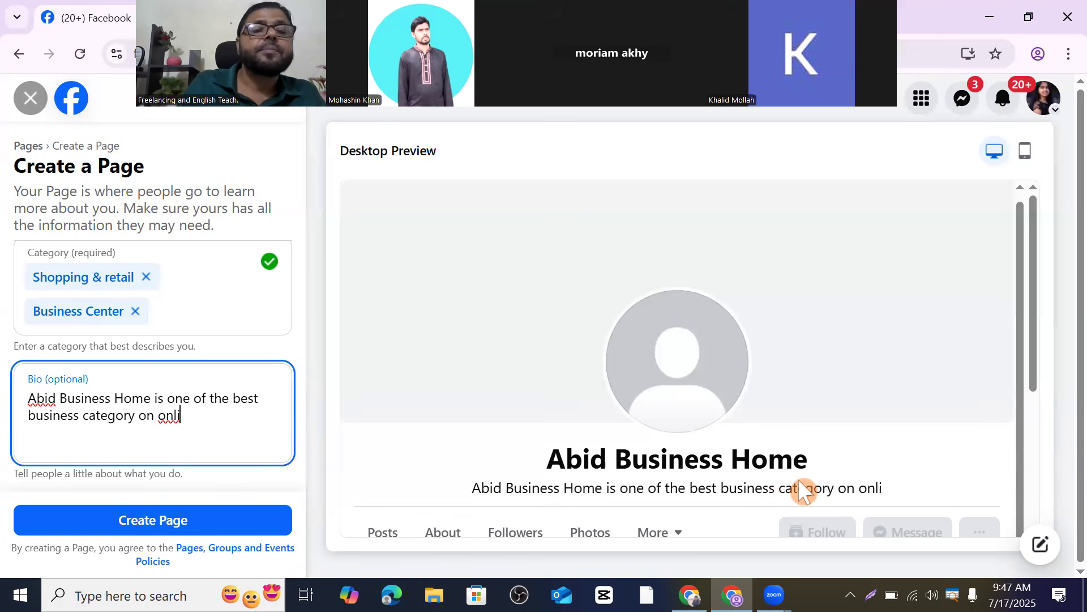
{"action": "type", "text": "ne"}
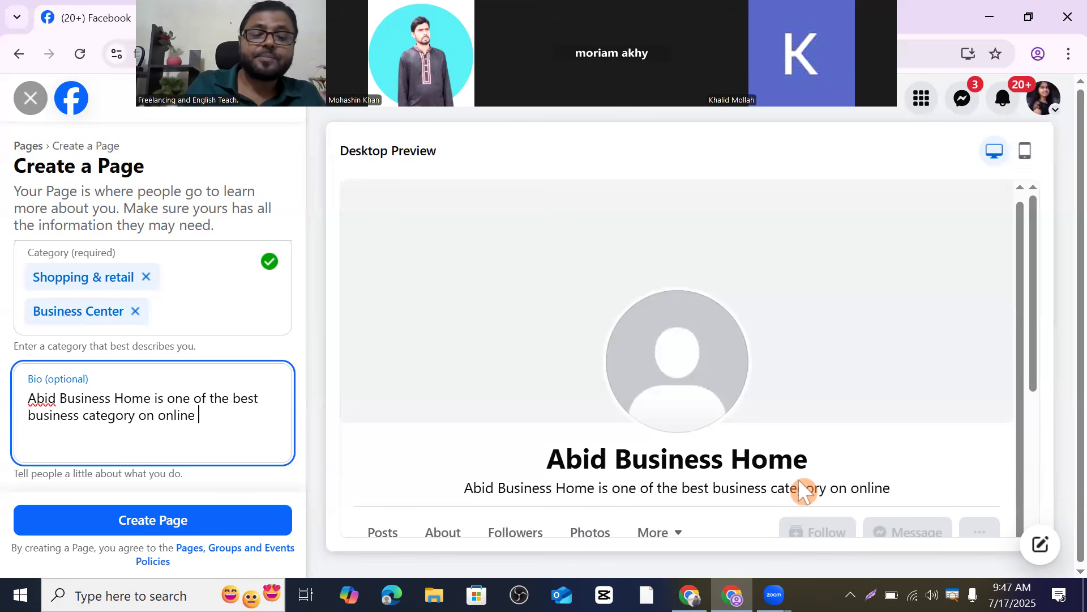
{"action": "type", "text": " Busi"}
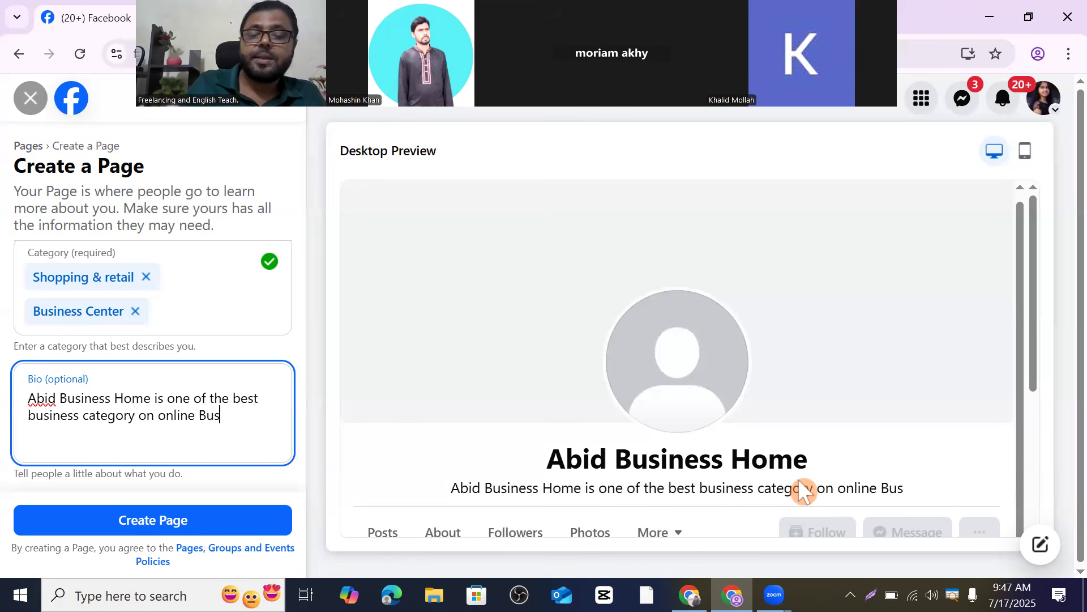
{"action": "type", "text": "ness"}
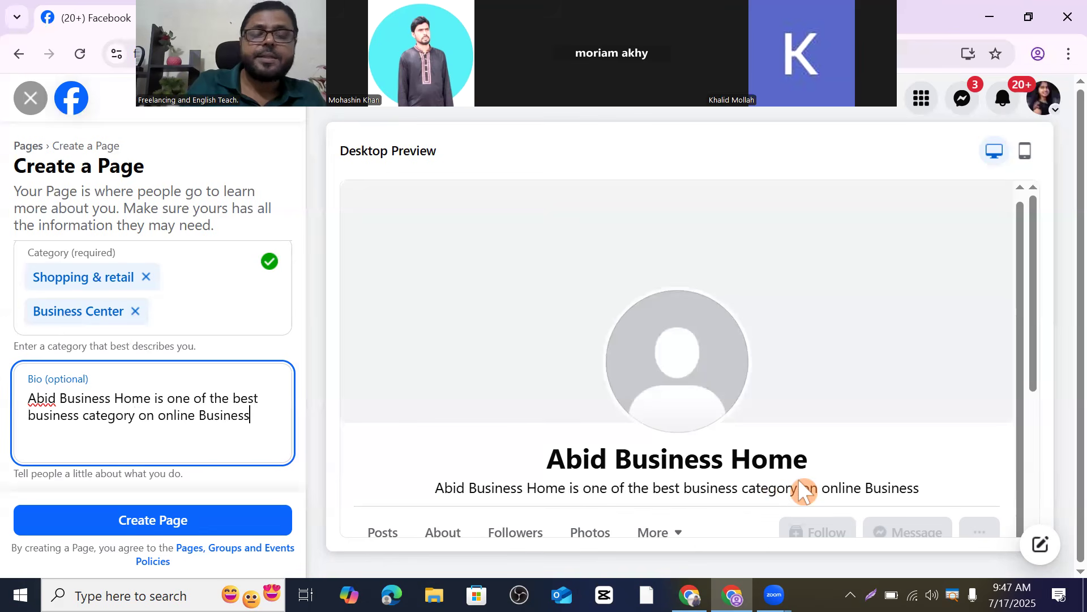
- End the bio with a period, create the Page, dismiss the creation notice and look over the desktop preview
{"action": "type", "text": "."}
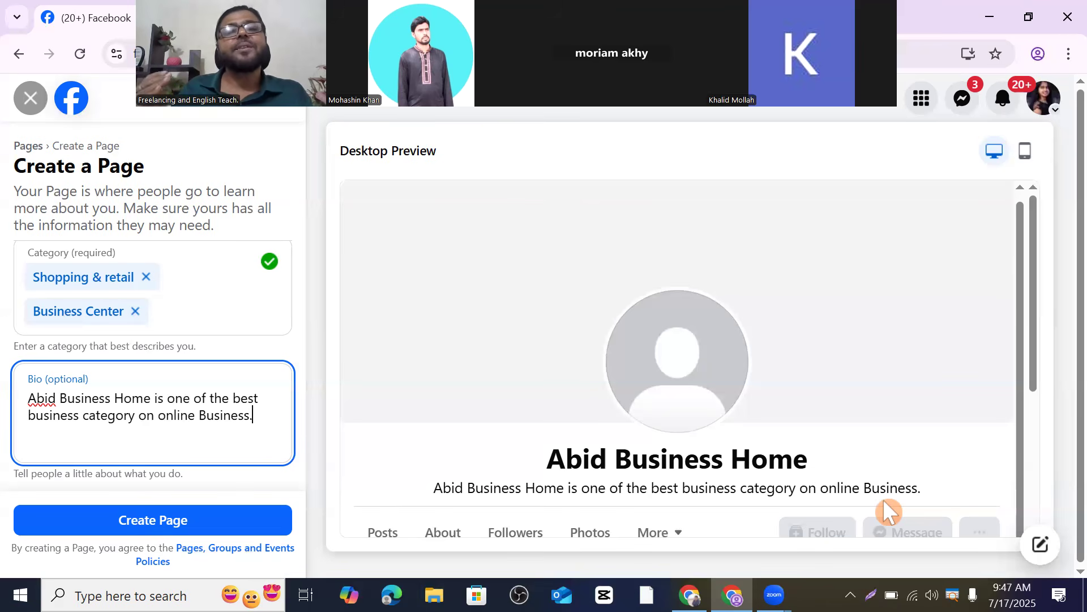
{"action": "scroll", "coordinate": [886, 509], "scroll_direction": "down", "scroll_amount": 3}
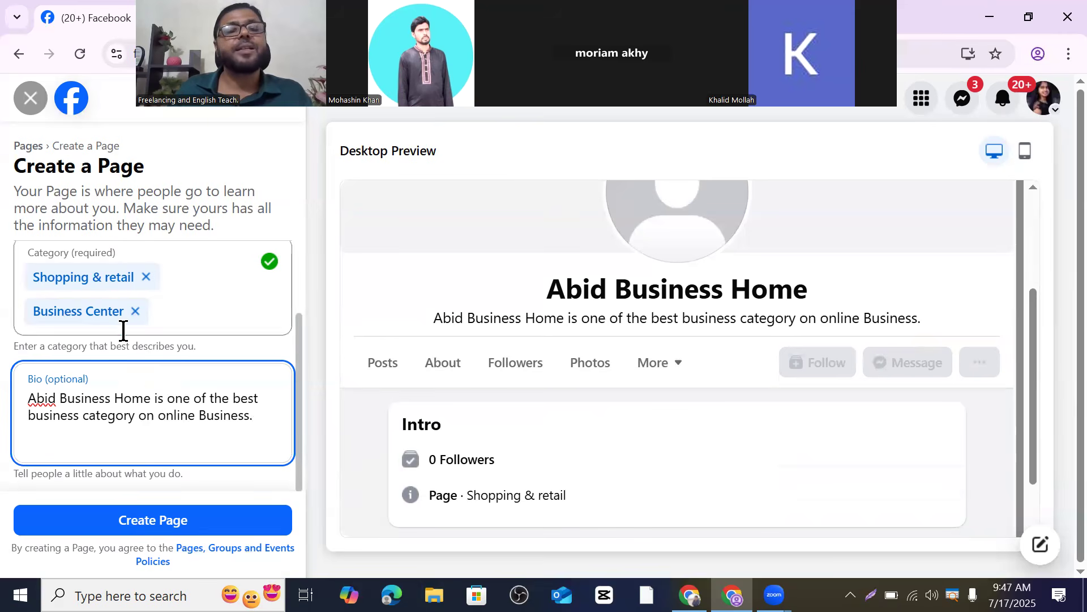
{"action": "left_click", "coordinate": [169, 525]}
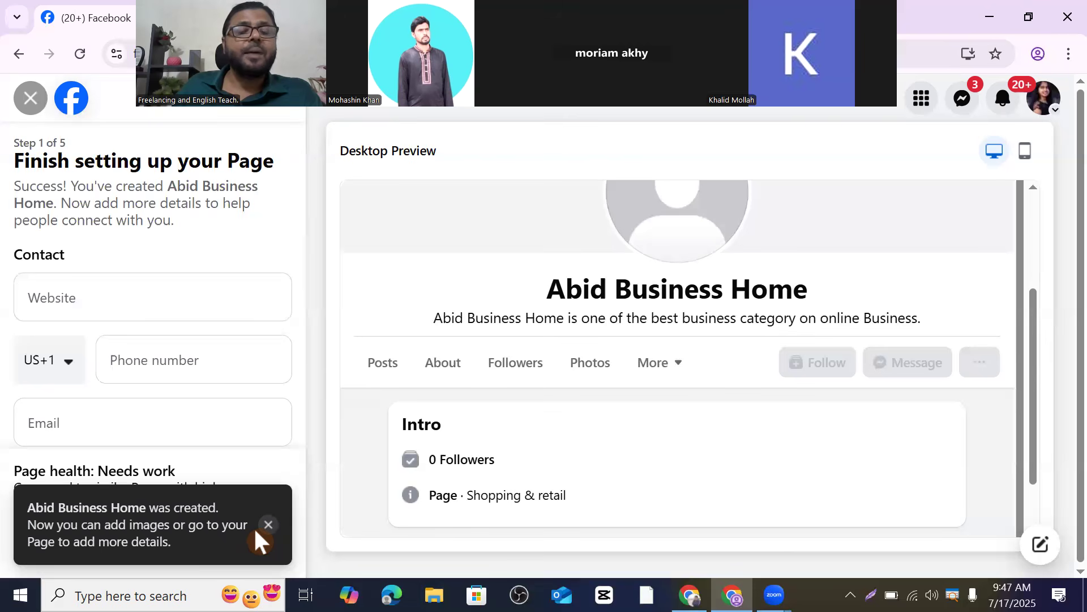
{"action": "left_click", "coordinate": [269, 526]}
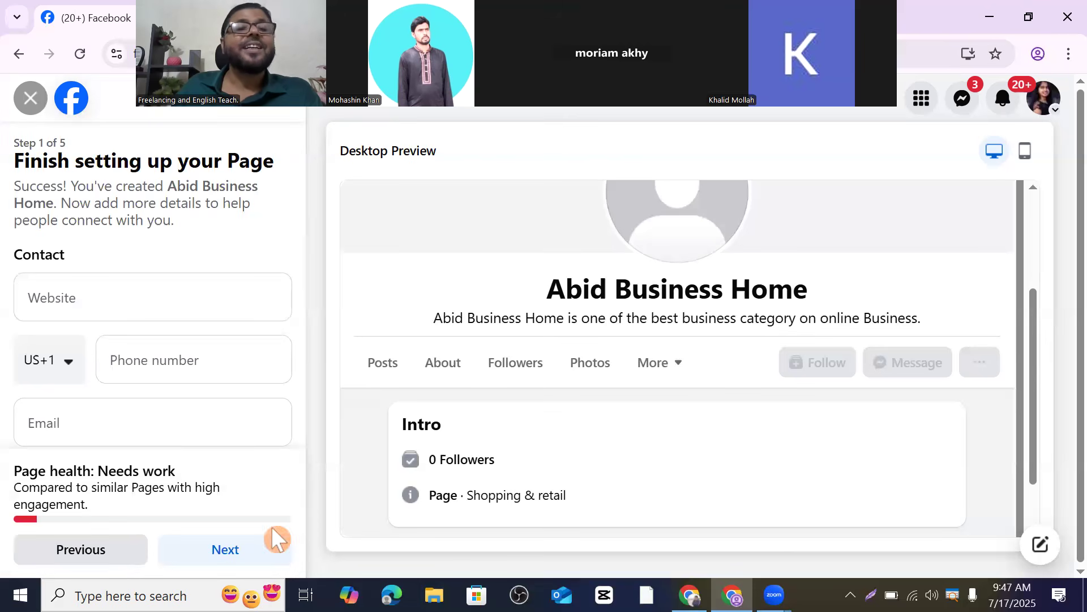
{"action": "scroll", "coordinate": [633, 335], "scroll_direction": "down", "scroll_amount": 1}
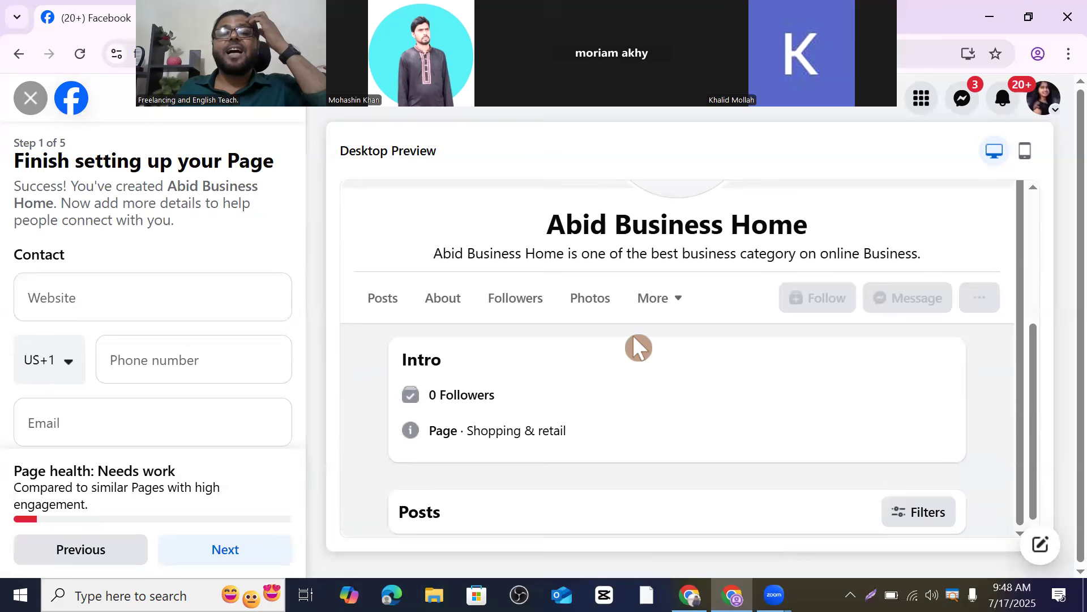
{"action": "scroll", "coordinate": [633, 335], "scroll_direction": "up", "scroll_amount": 4}
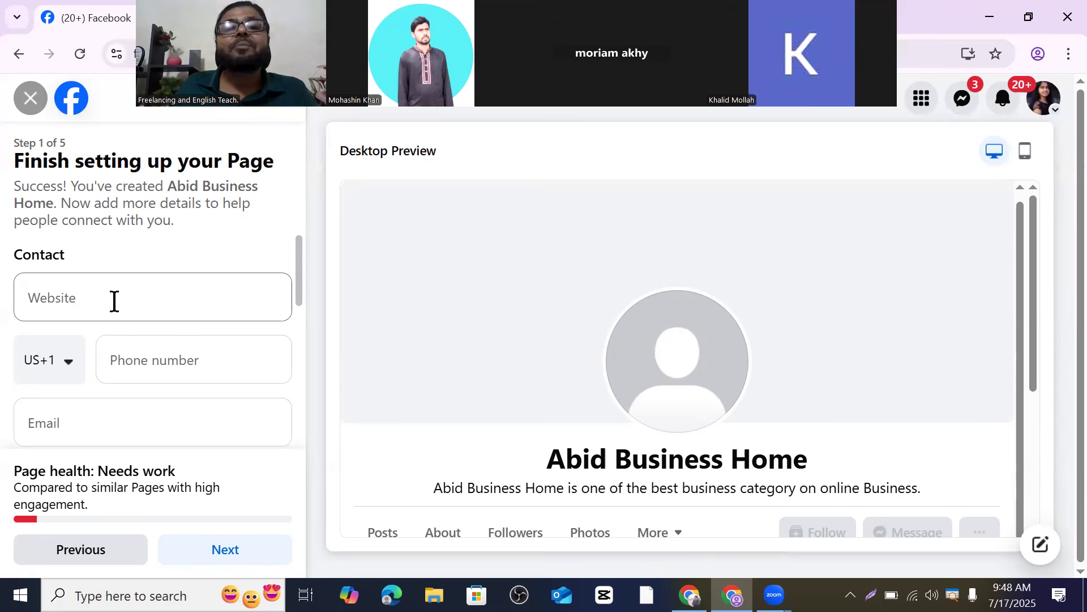
- Enter abid.com as the Page's website in the contact details
{"action": "left_click", "coordinate": [88, 302]}
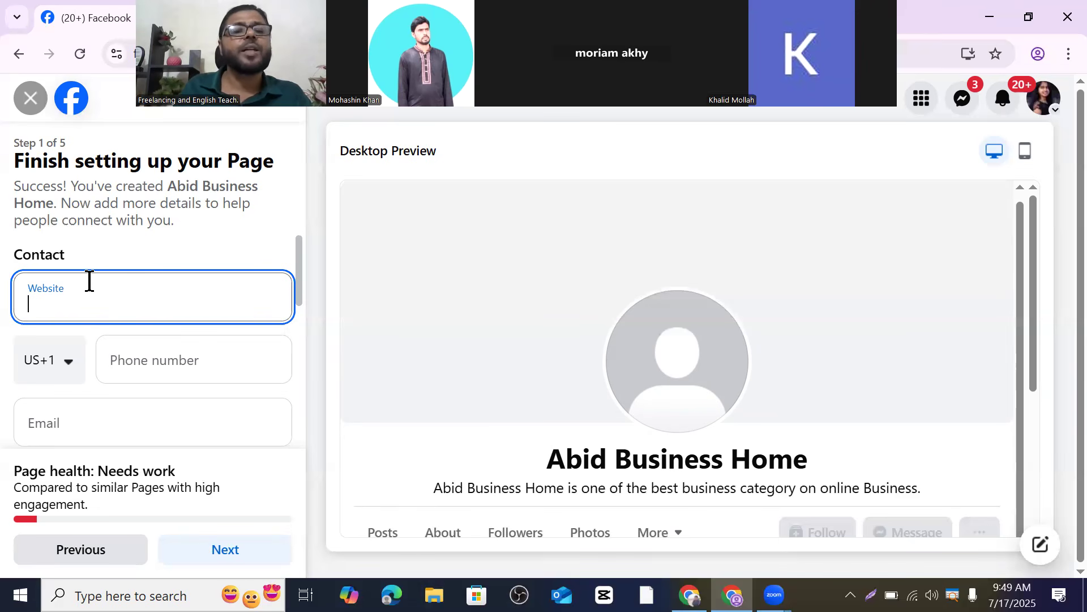
{"action": "type", "text": "a"}
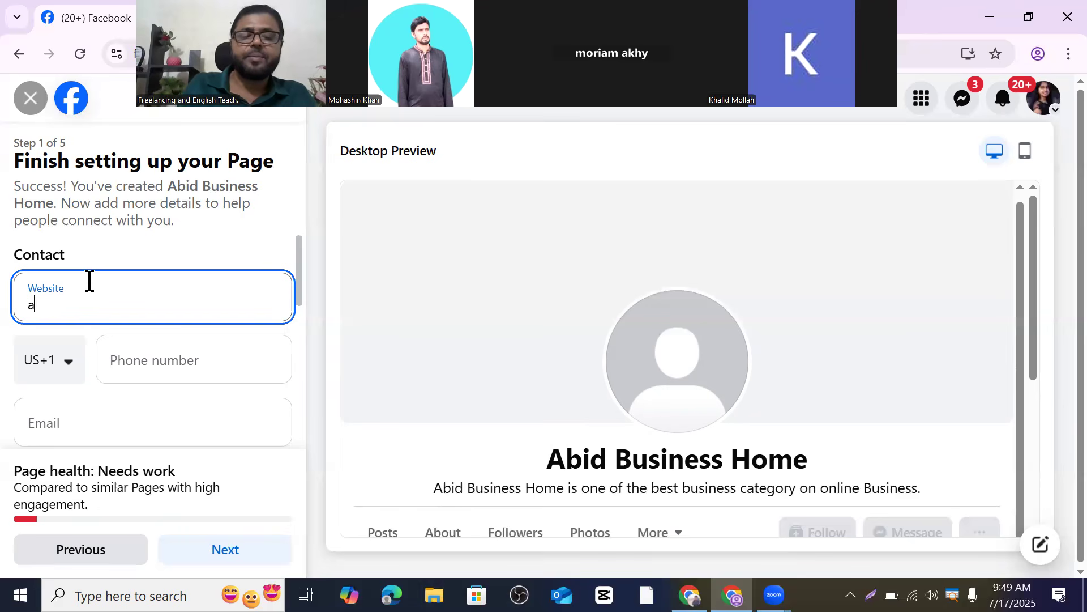
{"action": "type", "text": "bi"}
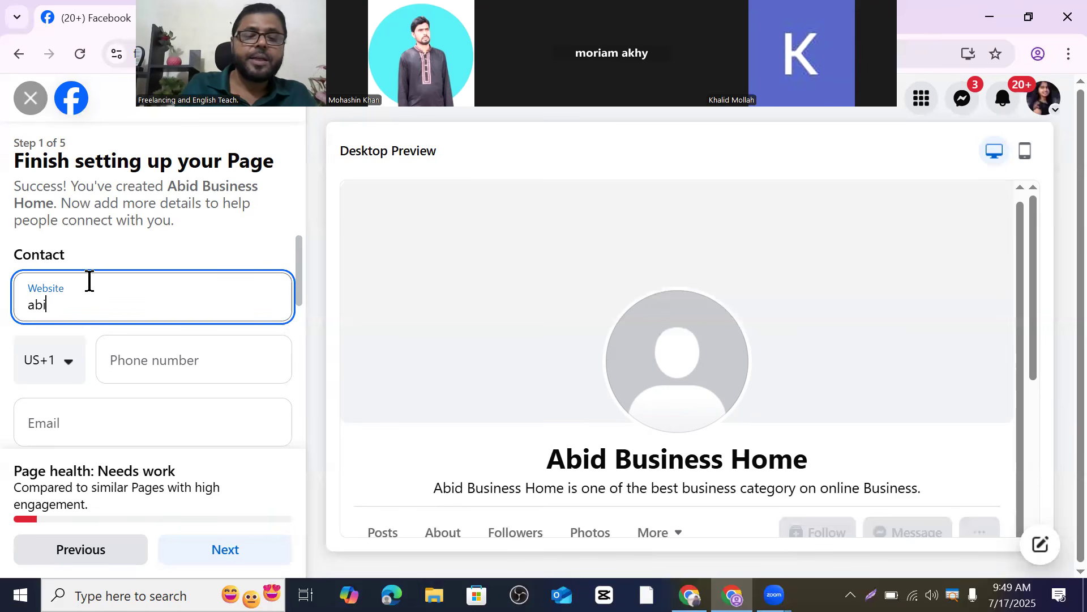
{"action": "type", "text": "d"}
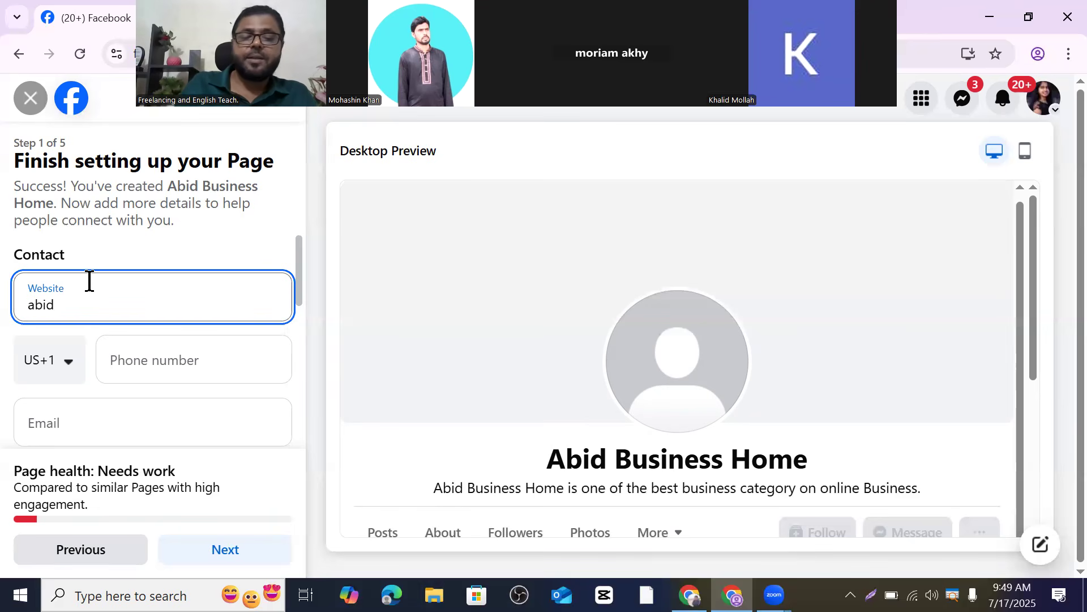
{"action": "type", "text": ".com"}
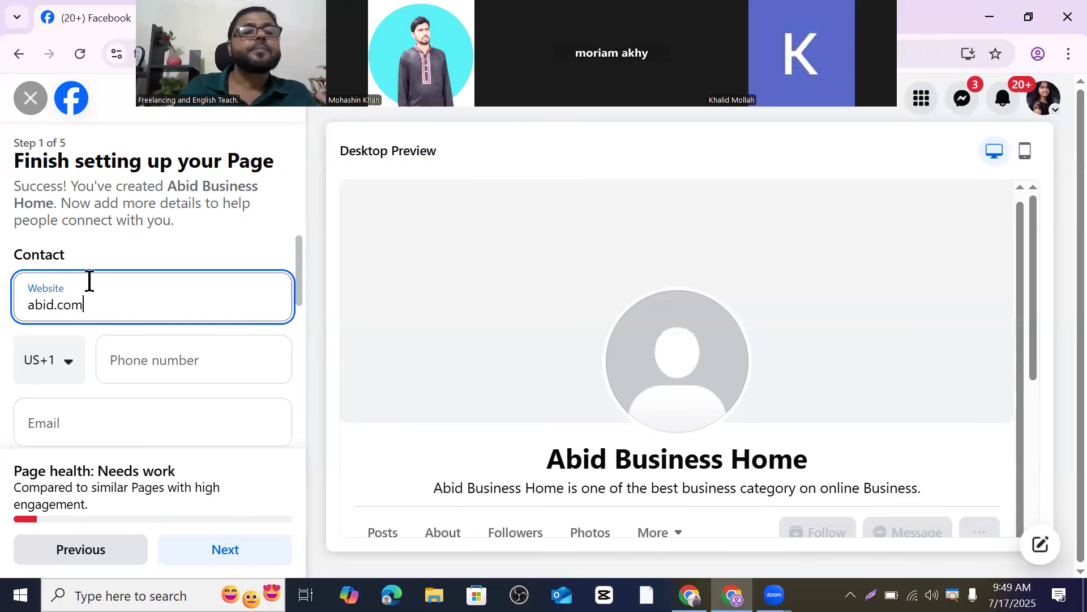
- Fill in the phone number, email and location details from the saved autofill entry
{"action": "left_click", "coordinate": [131, 355]}
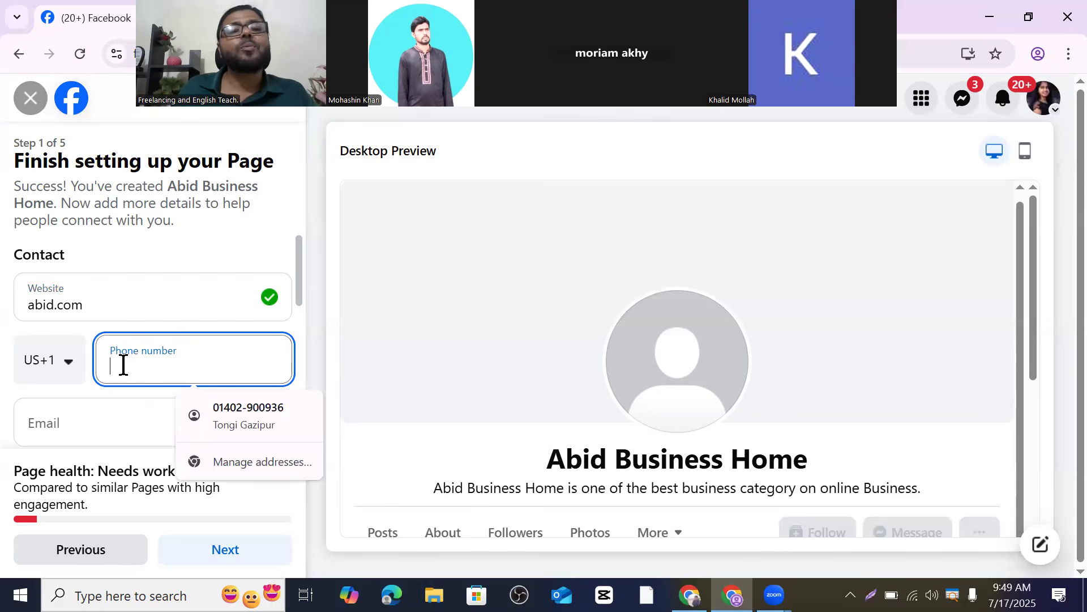
{"action": "left_click", "coordinate": [221, 414]}
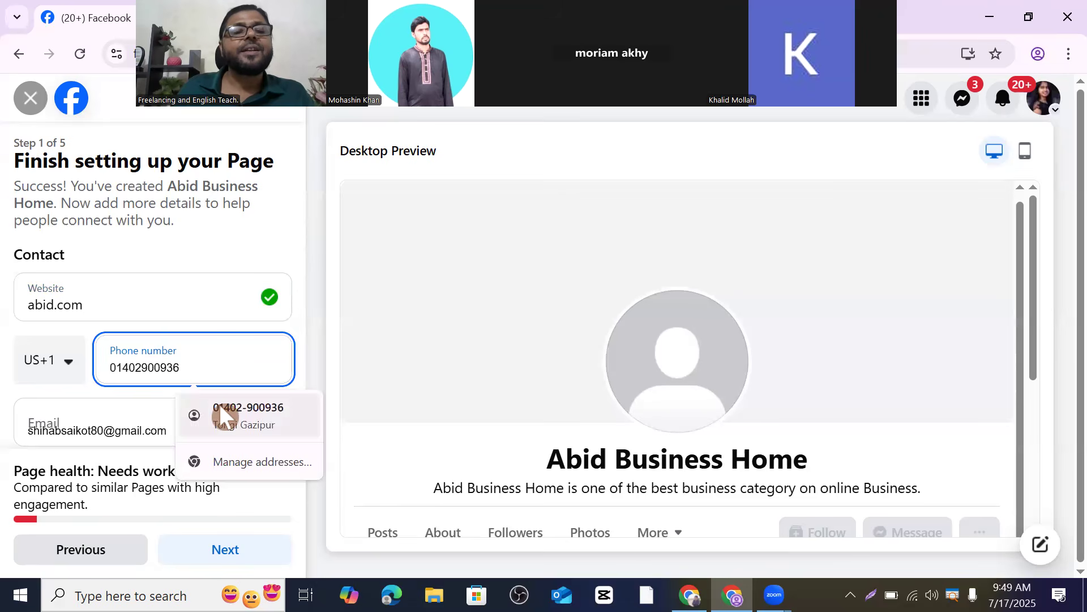
{"action": "left_click", "coordinate": [221, 407]}
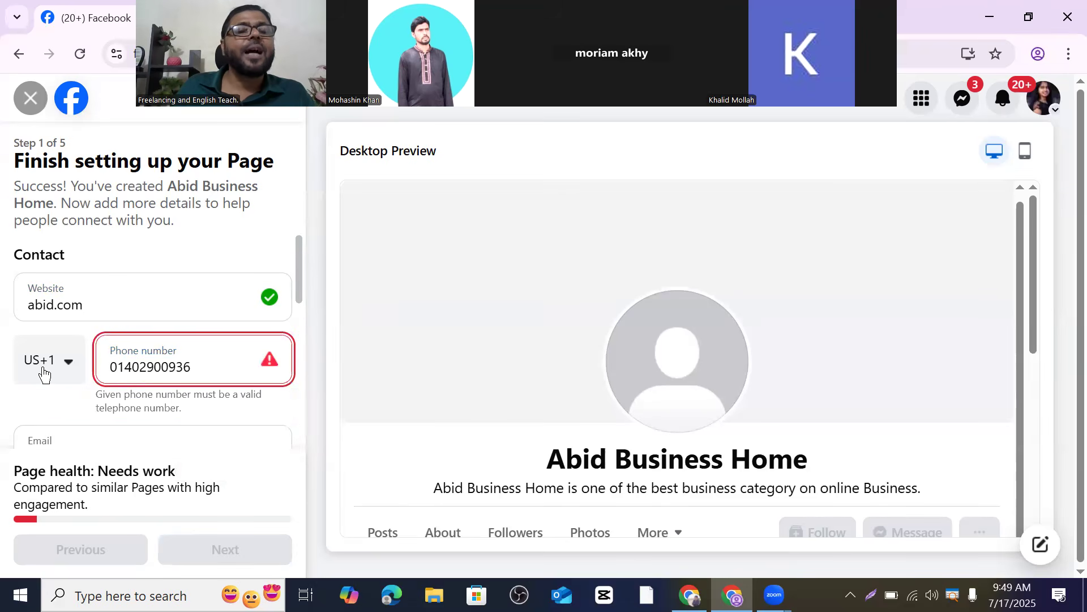
- Set the phone number's country code to Bangladesh, BD+880
{"action": "left_click", "coordinate": [69, 373]}
{"action": "left_click", "coordinate": [69, 371]}
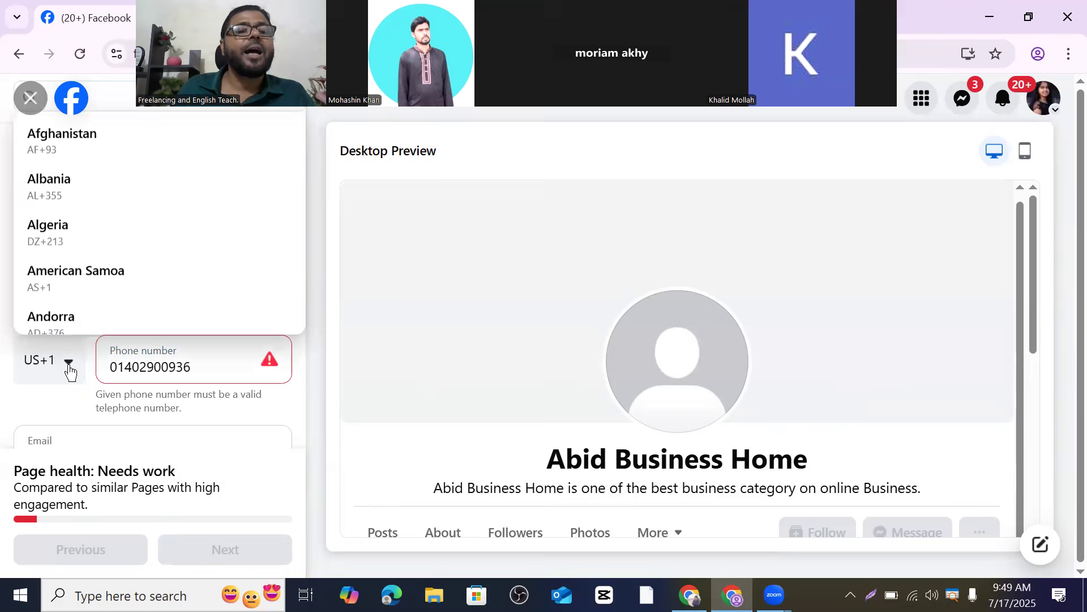
{"action": "scroll", "coordinate": [78, 227], "scroll_direction": "down", "scroll_amount": 5}
{"action": "scroll", "coordinate": [78, 226], "scroll_direction": "down", "scroll_amount": 6}
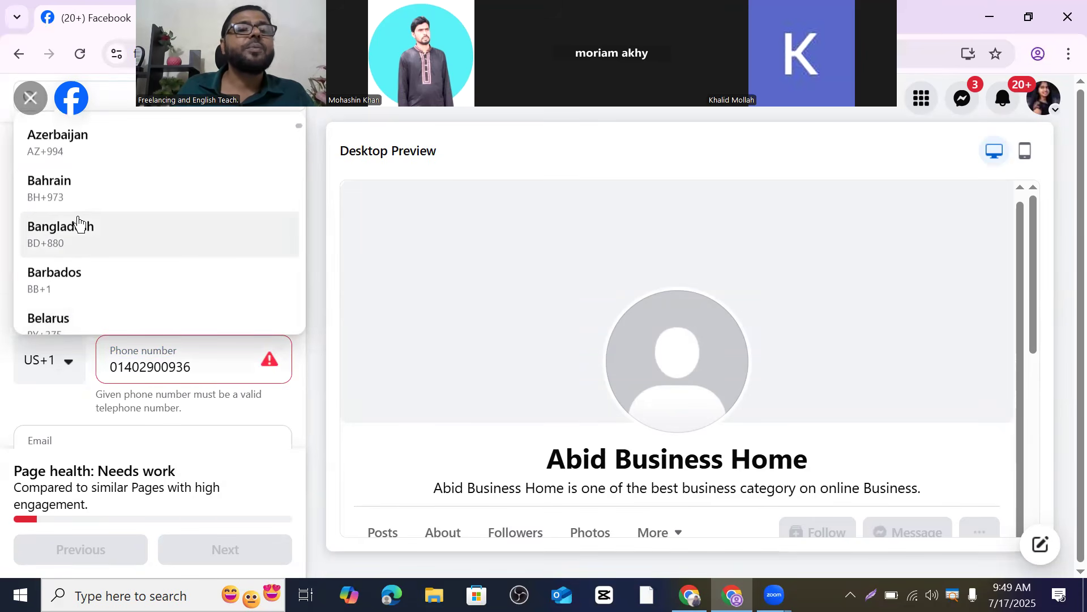
{"action": "left_click", "coordinate": [75, 229]}
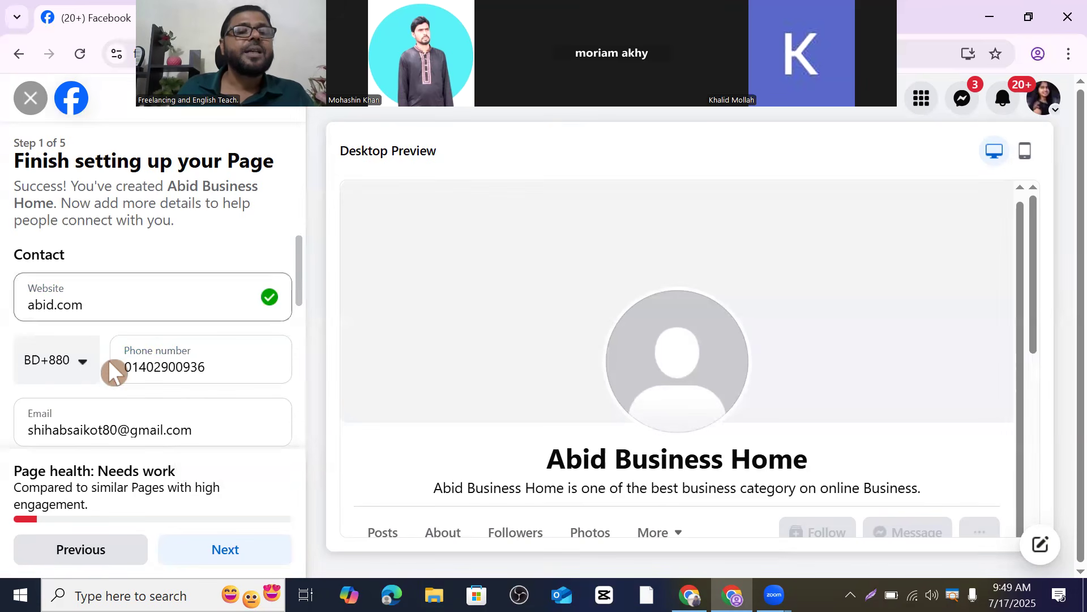
- Replace the stray exclamation mark at the start of the location's ZIP code with the digit 1
{"action": "scroll", "coordinate": [116, 363], "scroll_direction": "down", "scroll_amount": 1}
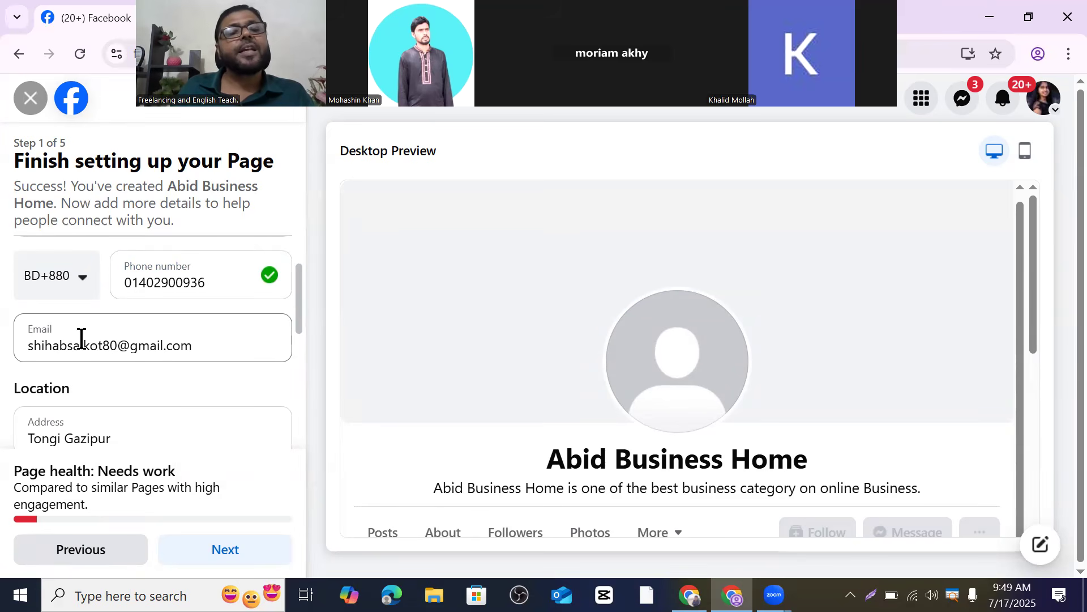
{"action": "scroll", "coordinate": [103, 376], "scroll_direction": "down", "scroll_amount": 2}
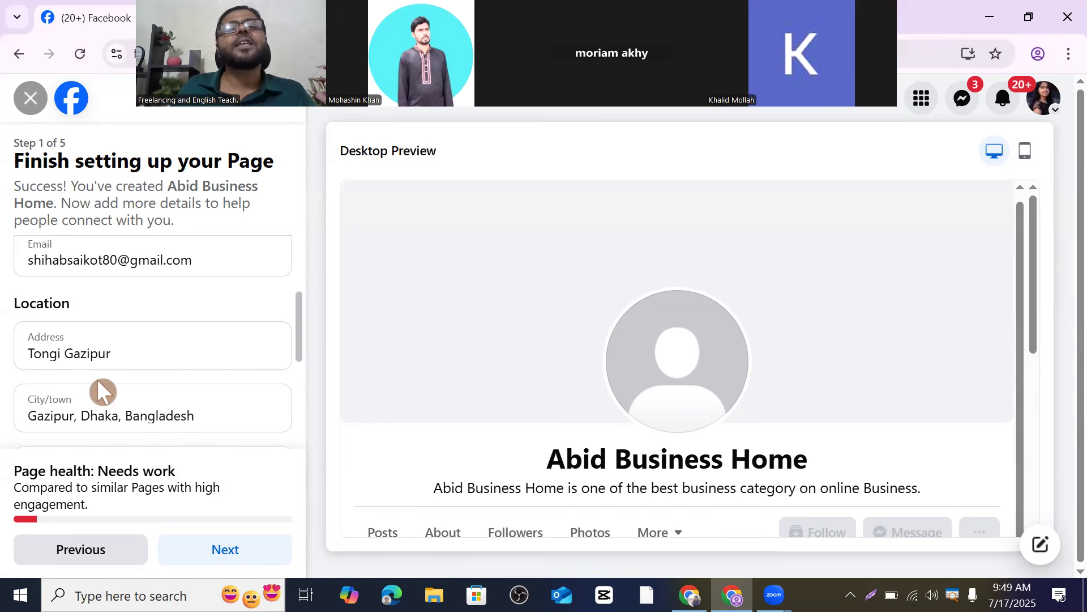
{"action": "scroll", "coordinate": [119, 323], "scroll_direction": "down", "scroll_amount": 1}
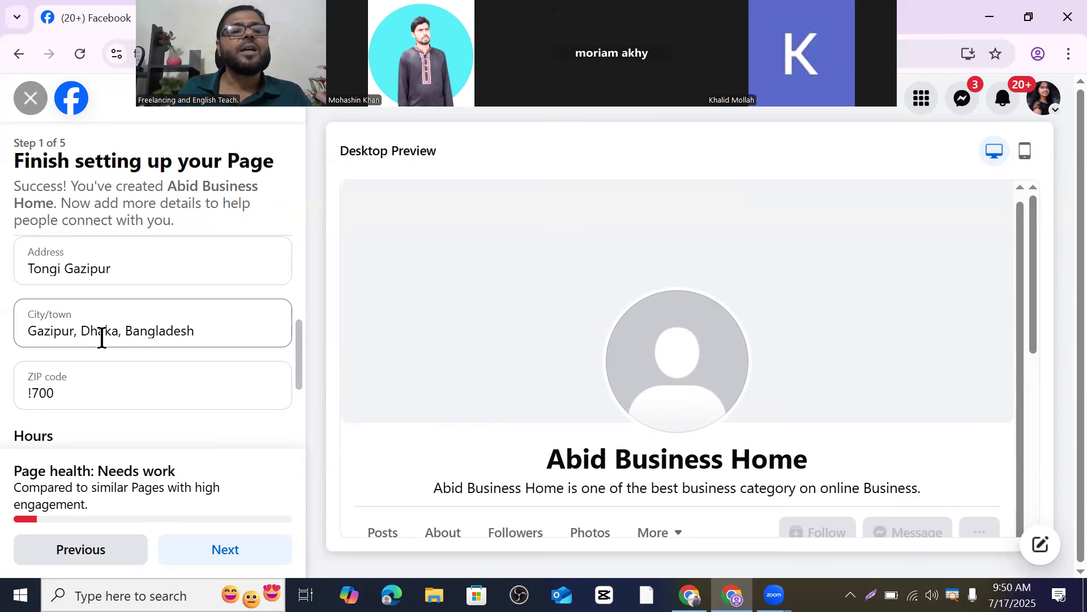
{"action": "double_click", "coordinate": [33, 395]}
{"action": "left_click", "coordinate": [33, 394]}
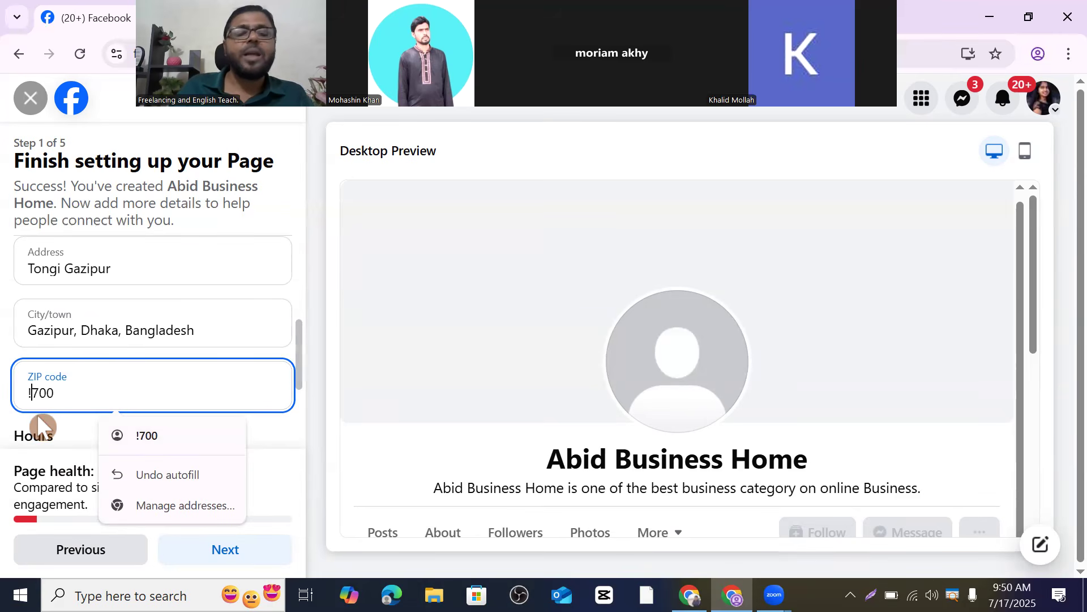
{"action": "key", "text": "BackSpace"}
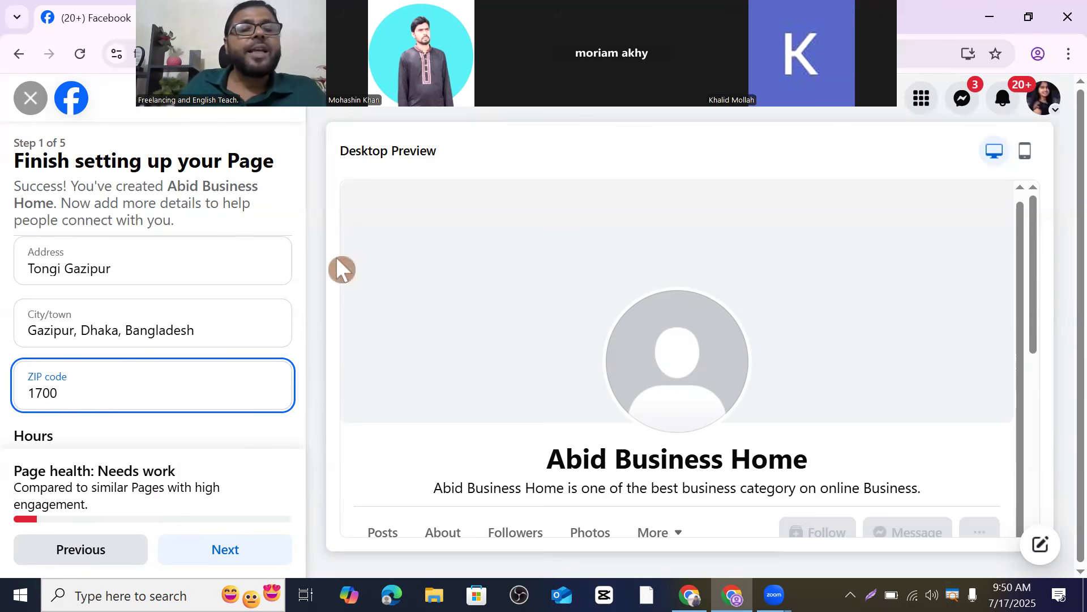
- Set the Page's hours to Always open
{"action": "scroll", "coordinate": [126, 332], "scroll_direction": "down", "scroll_amount": 3}
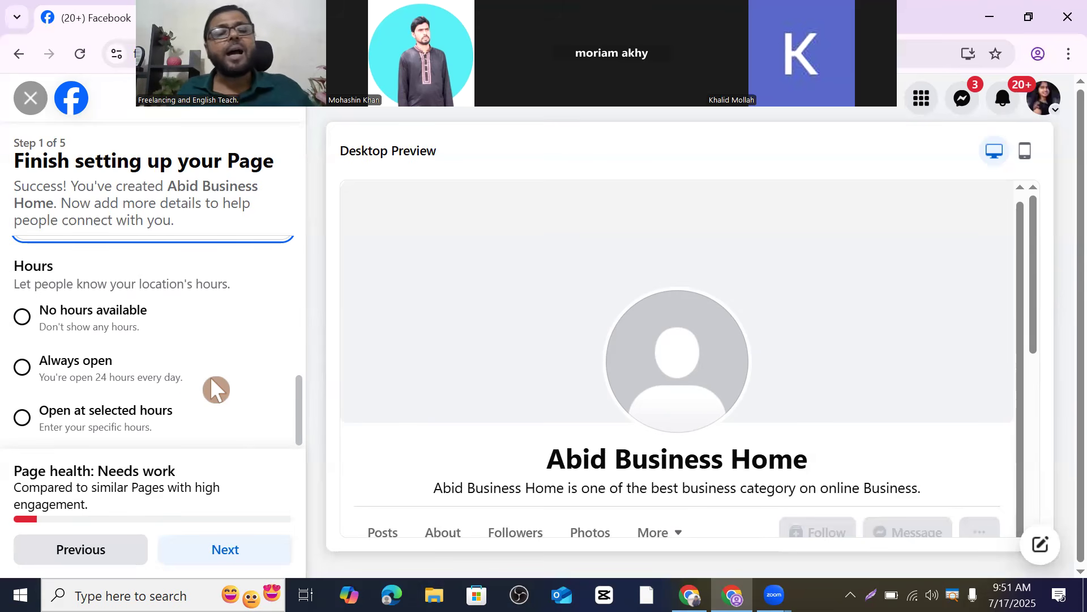
{"action": "left_click", "coordinate": [21, 371]}
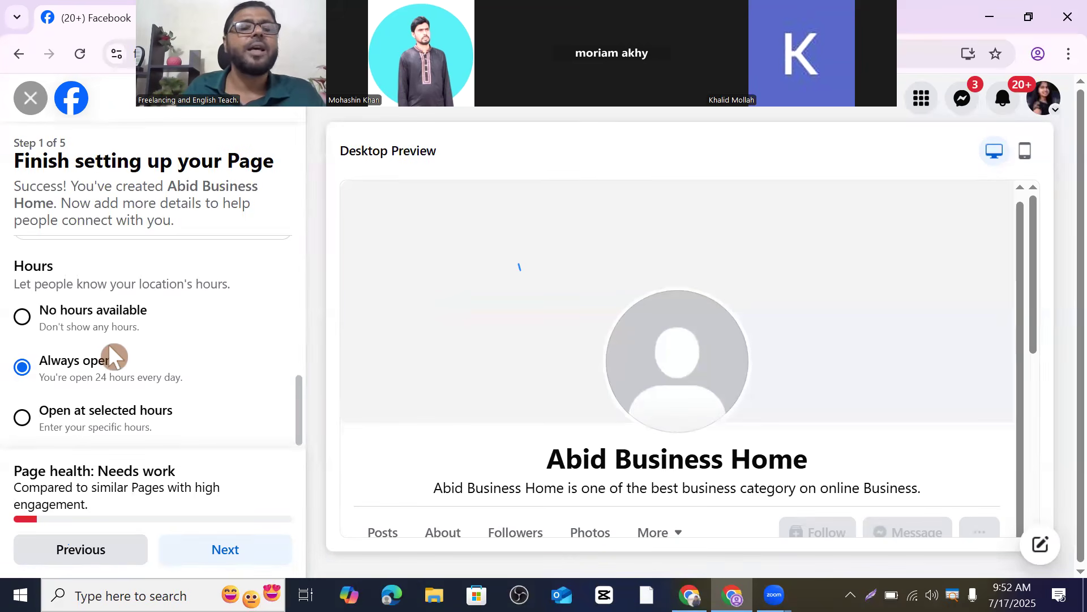
{"action": "scroll", "coordinate": [113, 340], "scroll_direction": "down", "scroll_amount": 1}
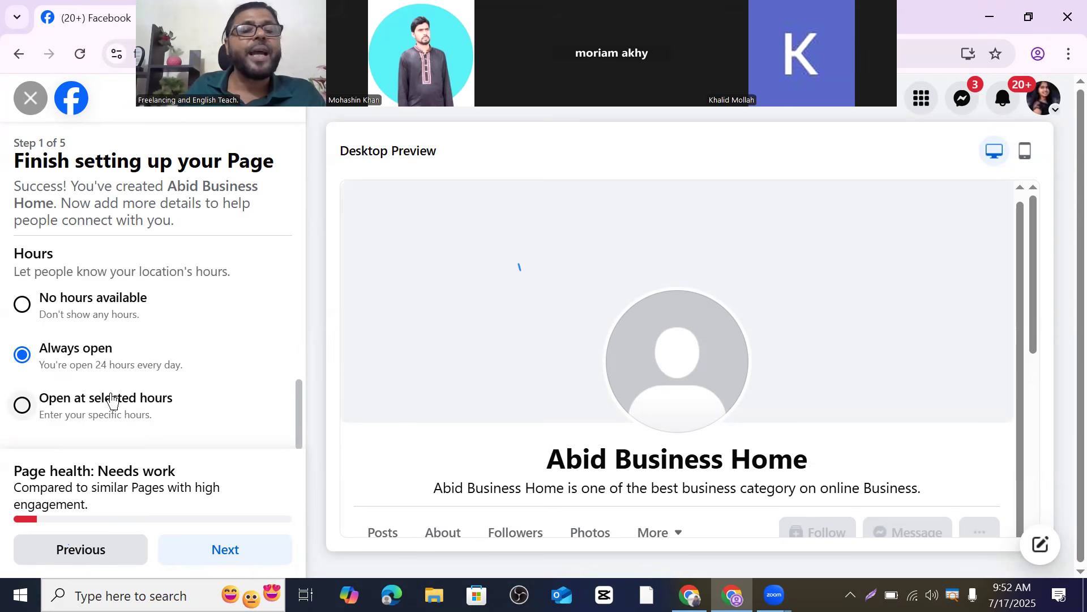
- Switch the Page's hours to Open at selected hours and look through the weekday opening and closing fields
{"action": "left_click", "coordinate": [23, 406]}
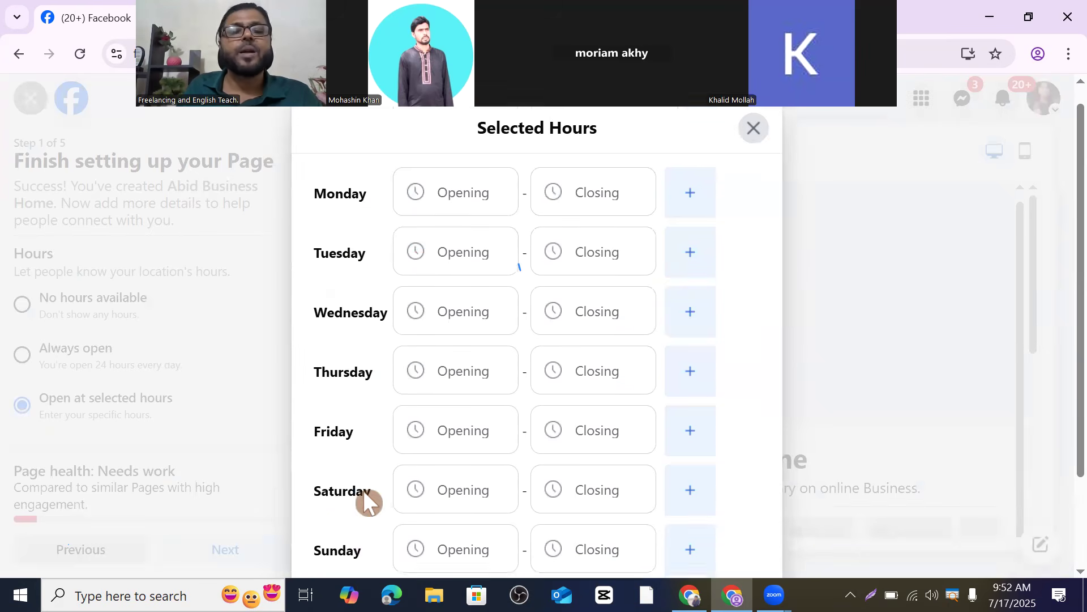
{"action": "scroll", "coordinate": [364, 502], "scroll_direction": "down", "scroll_amount": 2}
{"action": "scroll", "coordinate": [362, 385], "scroll_direction": "up", "scroll_amount": 3}
{"action": "scroll", "coordinate": [371, 362], "scroll_direction": "down", "scroll_amount": 2}
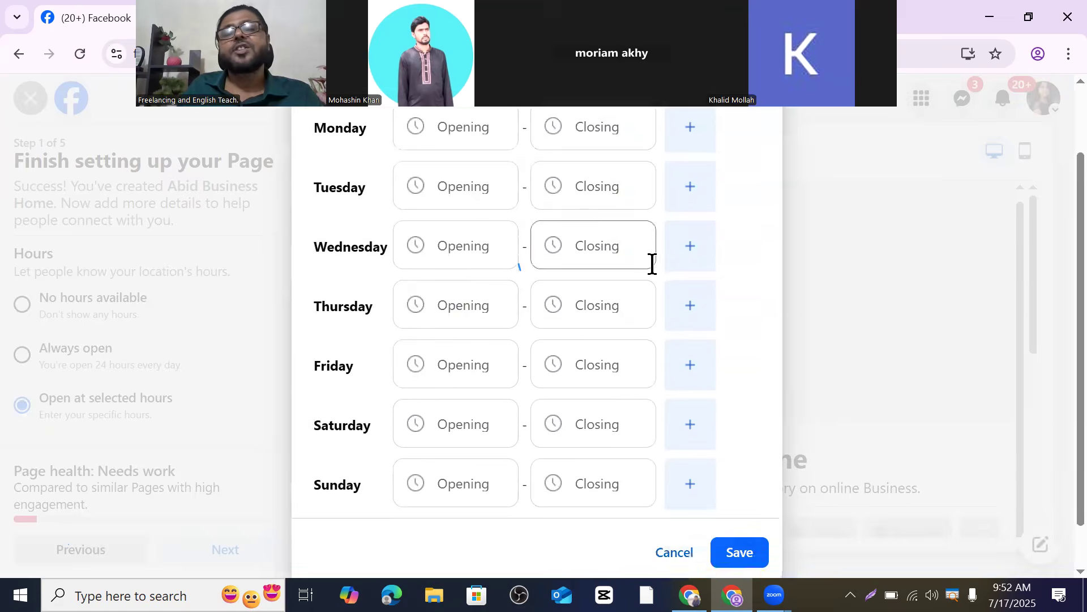
{"action": "scroll", "coordinate": [472, 364], "scroll_direction": "up", "scroll_amount": 2}
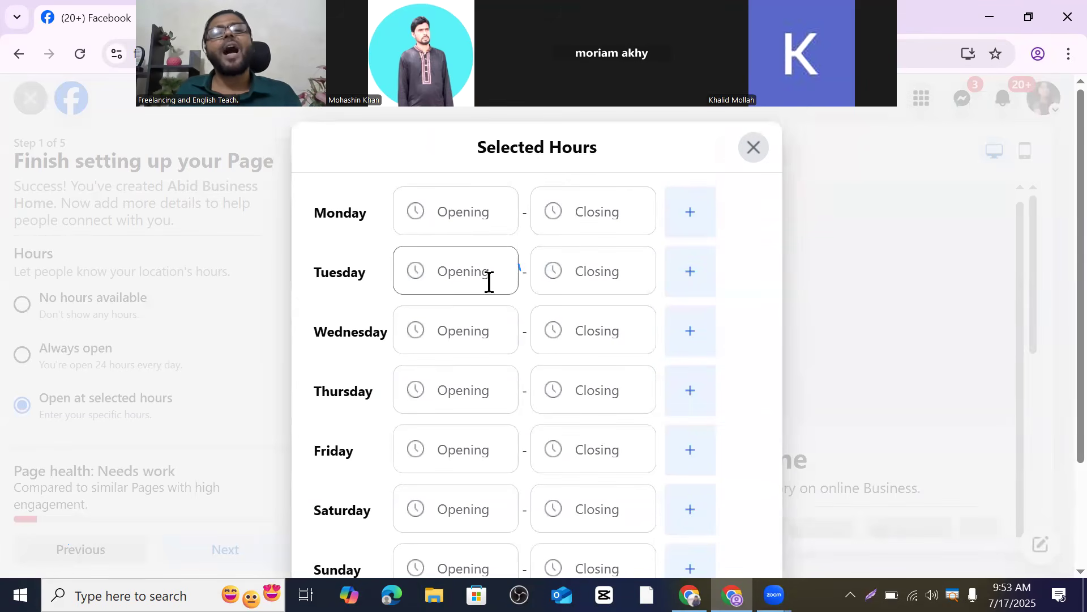
- Set Monday's opening time to 8:00 AM
{"action": "left_click", "coordinate": [468, 214]}
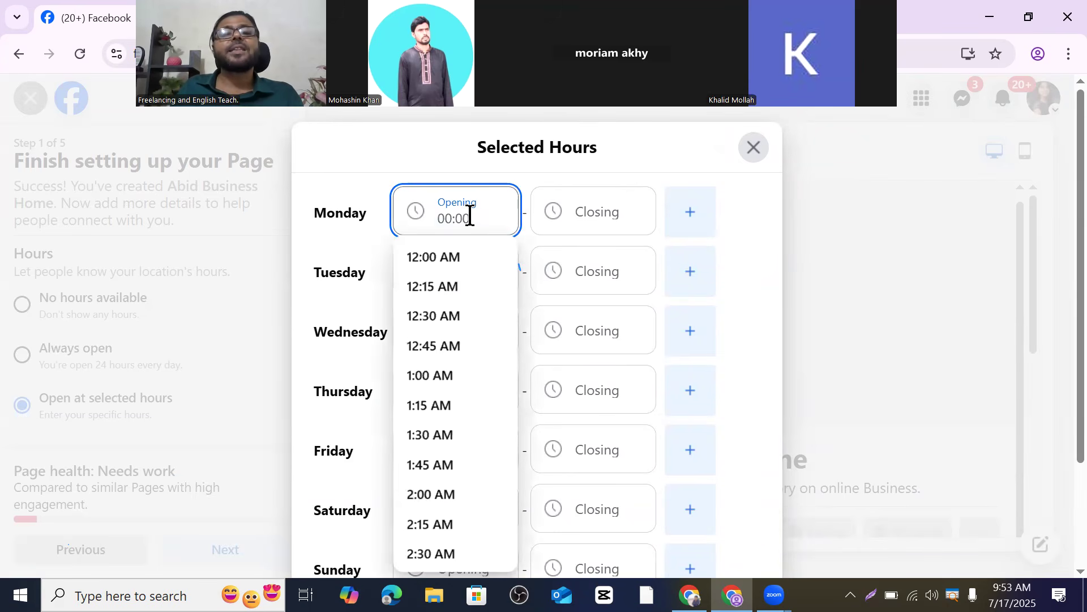
{"action": "scroll", "coordinate": [456, 334], "scroll_direction": "down", "scroll_amount": 4}
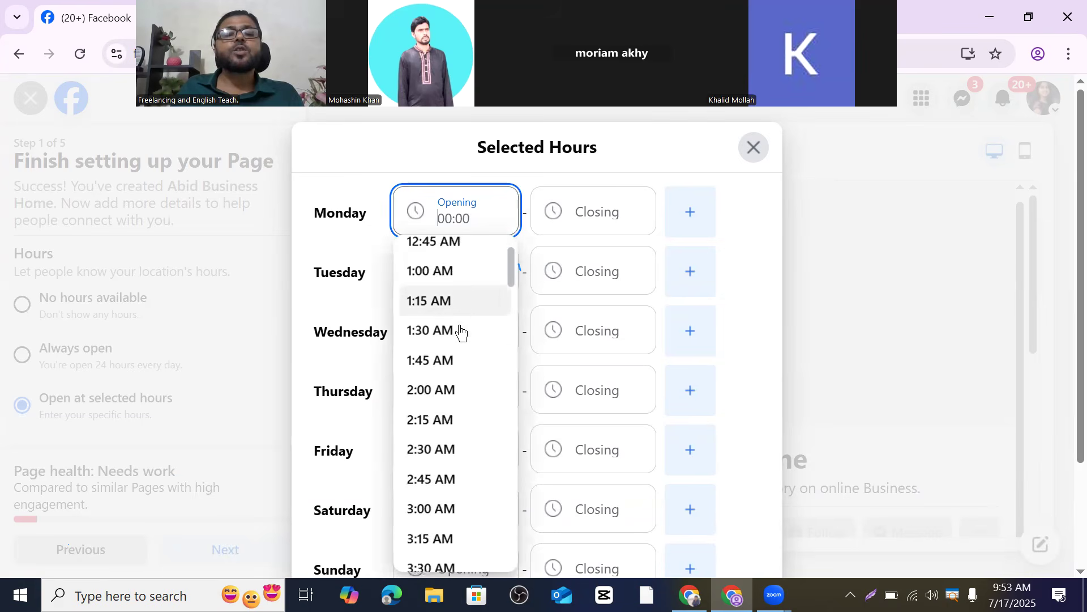
{"action": "scroll", "coordinate": [448, 358], "scroll_direction": "down", "scroll_amount": 5}
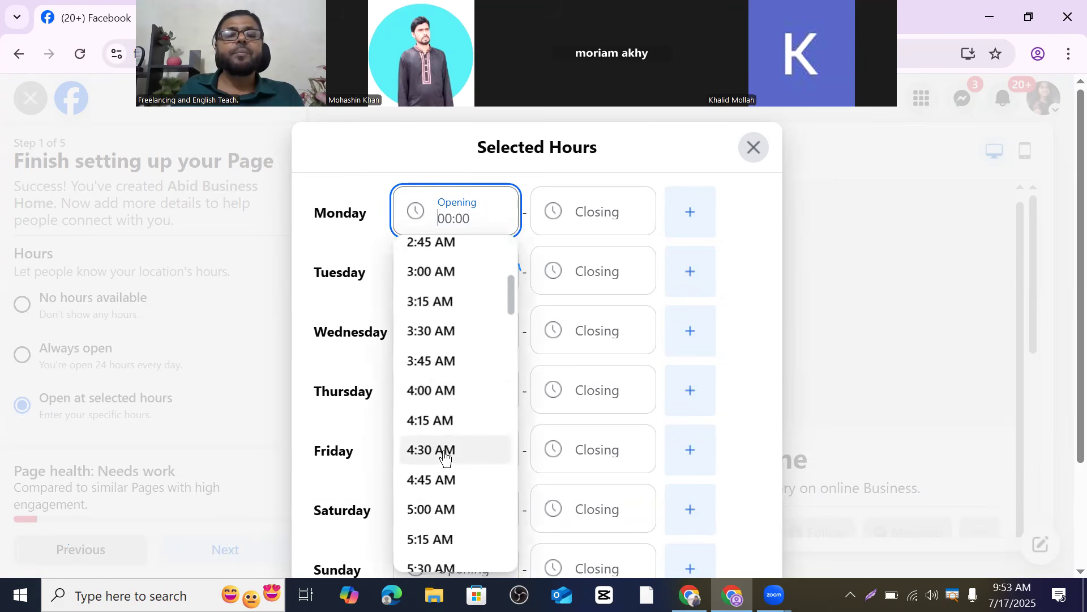
{"action": "scroll", "coordinate": [443, 456], "scroll_direction": "down", "scroll_amount": 5}
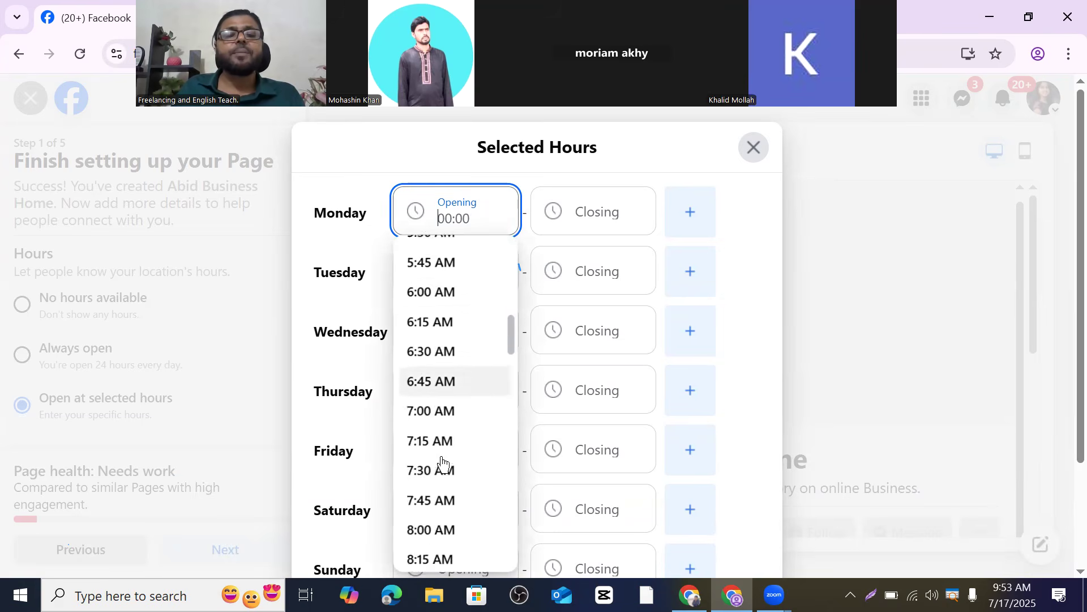
{"action": "scroll", "coordinate": [442, 473], "scroll_direction": "down", "scroll_amount": 3}
{"action": "left_click", "coordinate": [442, 368]}
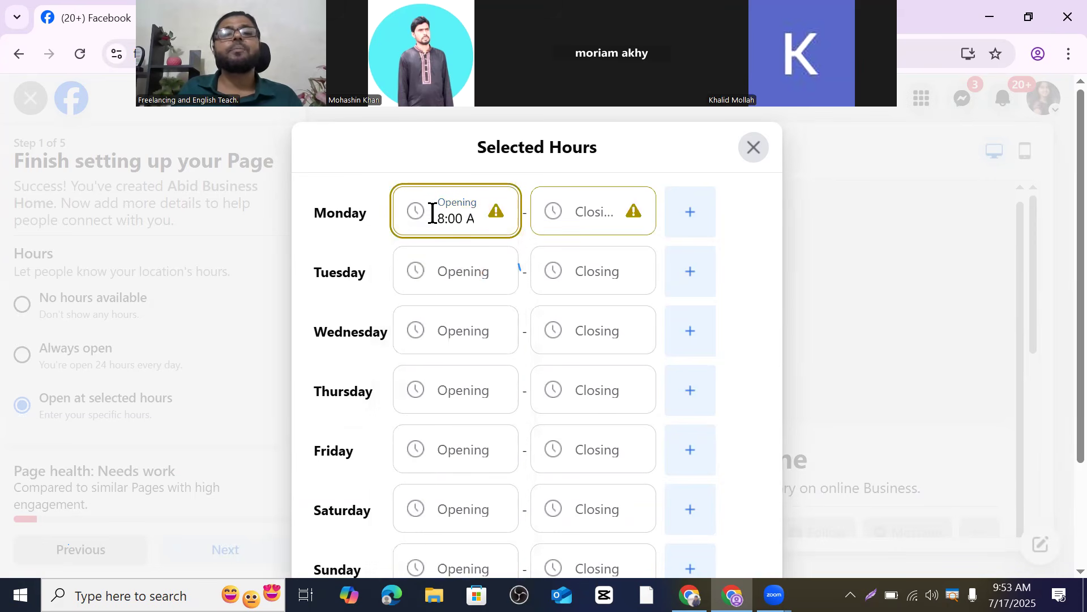
- Set Monday's closing time to 12:00 PM in the selected hours
{"action": "left_click", "coordinate": [585, 215]}
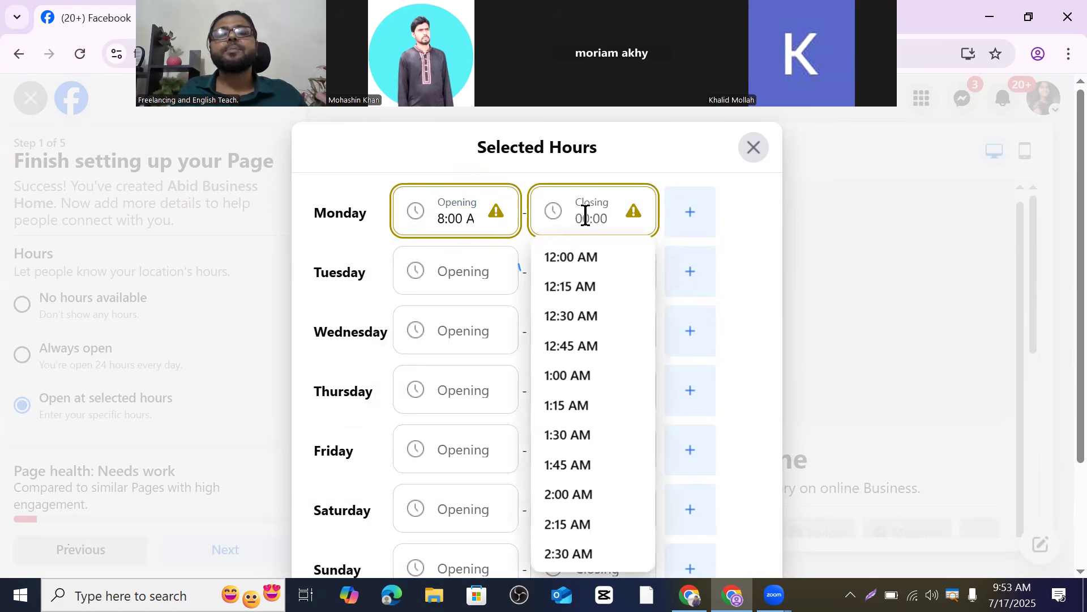
{"action": "scroll", "coordinate": [583, 354], "scroll_direction": "down", "scroll_amount": 2}
{"action": "scroll", "coordinate": [582, 355], "scroll_direction": "down", "scroll_amount": 15}
{"action": "scroll", "coordinate": [582, 355], "scroll_direction": "down", "scroll_amount": 15}
{"action": "scroll", "coordinate": [573, 428], "scroll_direction": "up", "scroll_amount": 5}
{"action": "scroll", "coordinate": [571, 356], "scroll_direction": "up", "scroll_amount": 3}
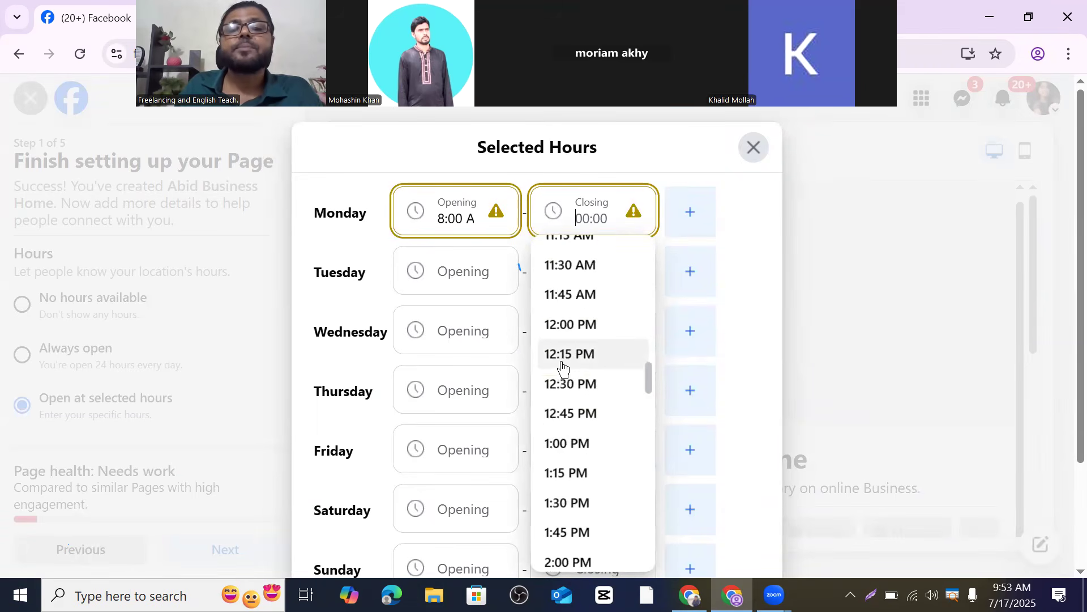
{"action": "left_click", "coordinate": [570, 326]}
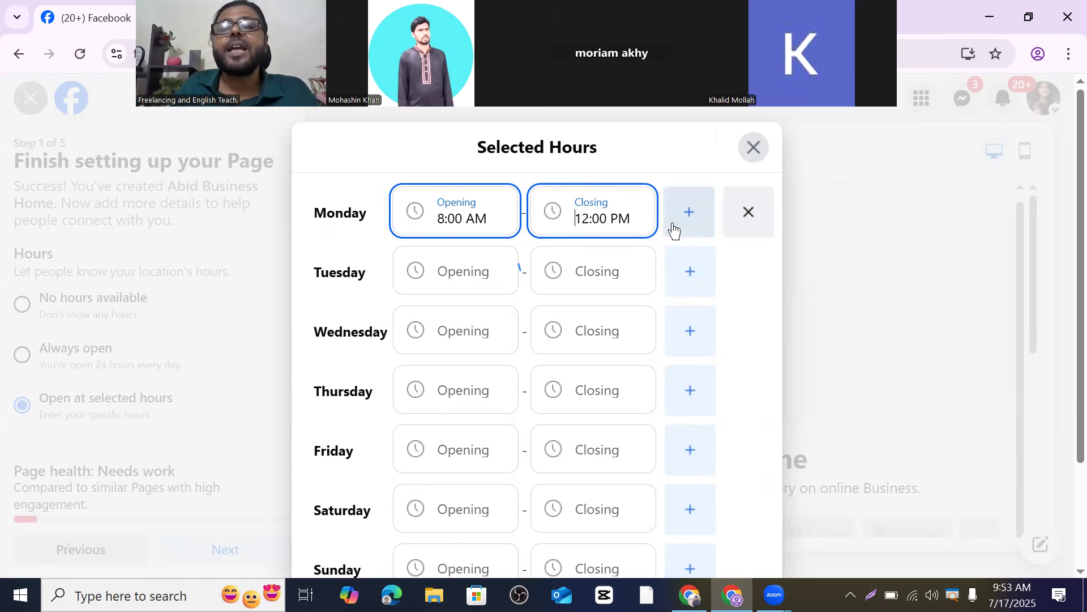
- Add a second time range for Monday and set its opening time to 5:00 PM
{"action": "left_click", "coordinate": [690, 218]}
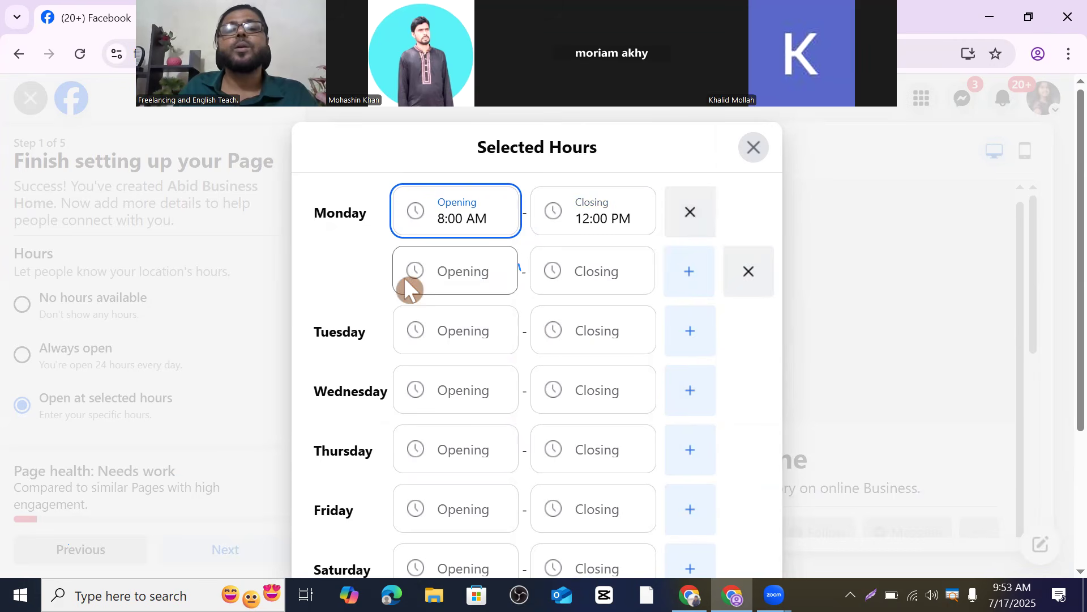
{"action": "left_click", "coordinate": [458, 268]}
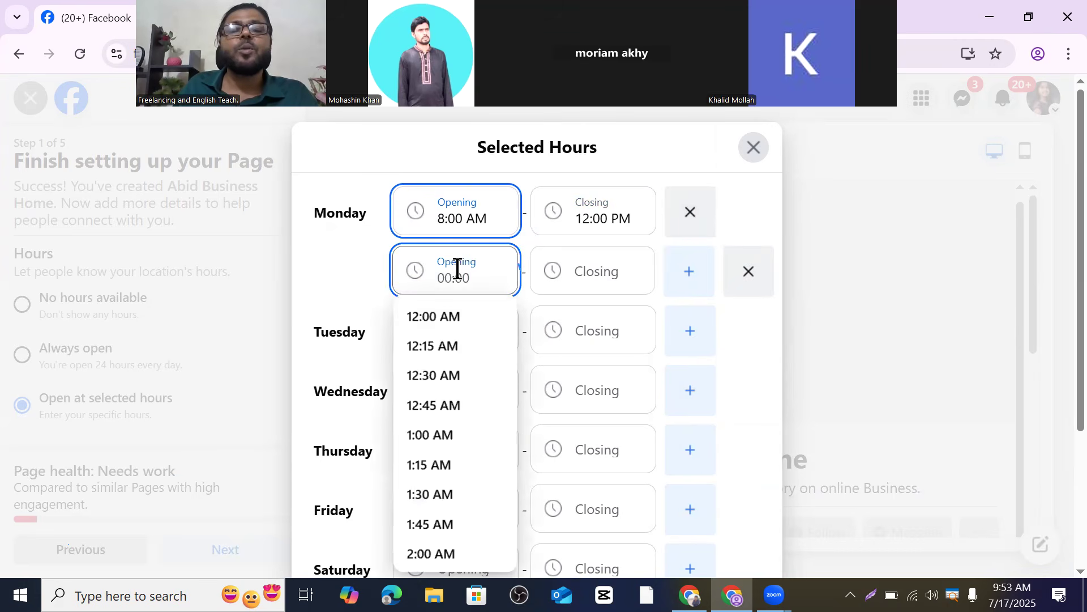
{"action": "scroll", "coordinate": [453, 360], "scroll_direction": "down", "scroll_amount": 9}
{"action": "scroll", "coordinate": [452, 369], "scroll_direction": "down", "scroll_amount": 3}
{"action": "scroll", "coordinate": [453, 433], "scroll_direction": "down", "scroll_amount": 4}
{"action": "scroll", "coordinate": [454, 436], "scroll_direction": "down", "scroll_amount": 8}
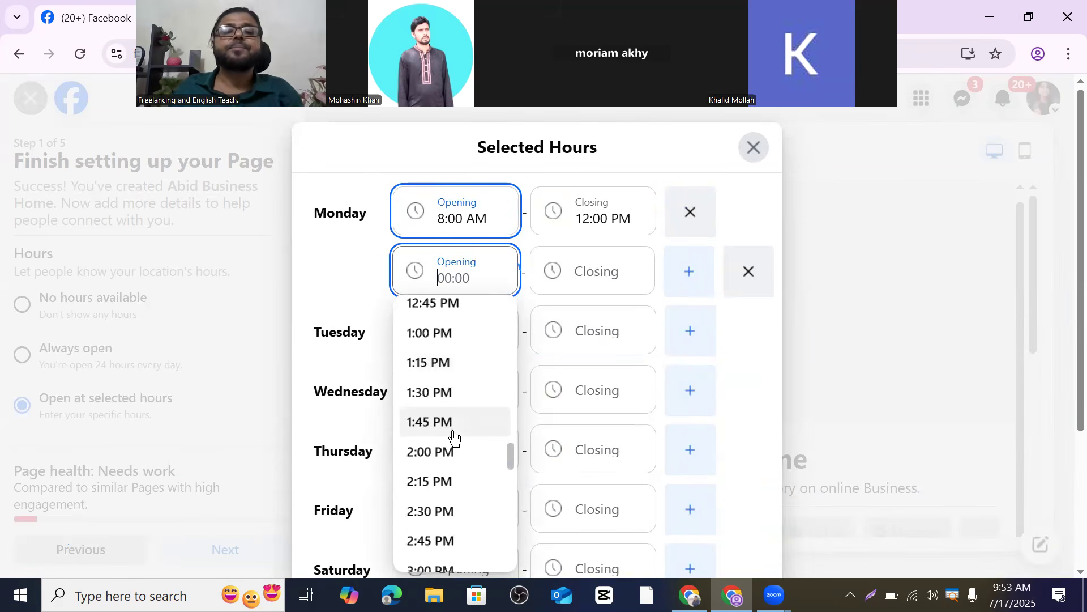
{"action": "scroll", "coordinate": [451, 433], "scroll_direction": "down", "scroll_amount": 5}
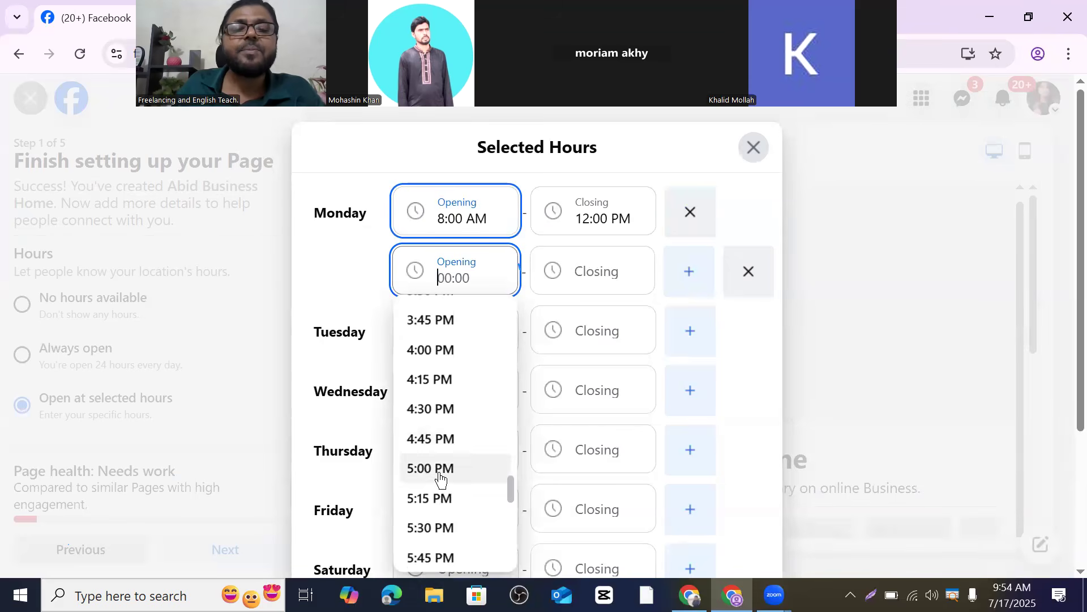
{"action": "left_click", "coordinate": [440, 474]}
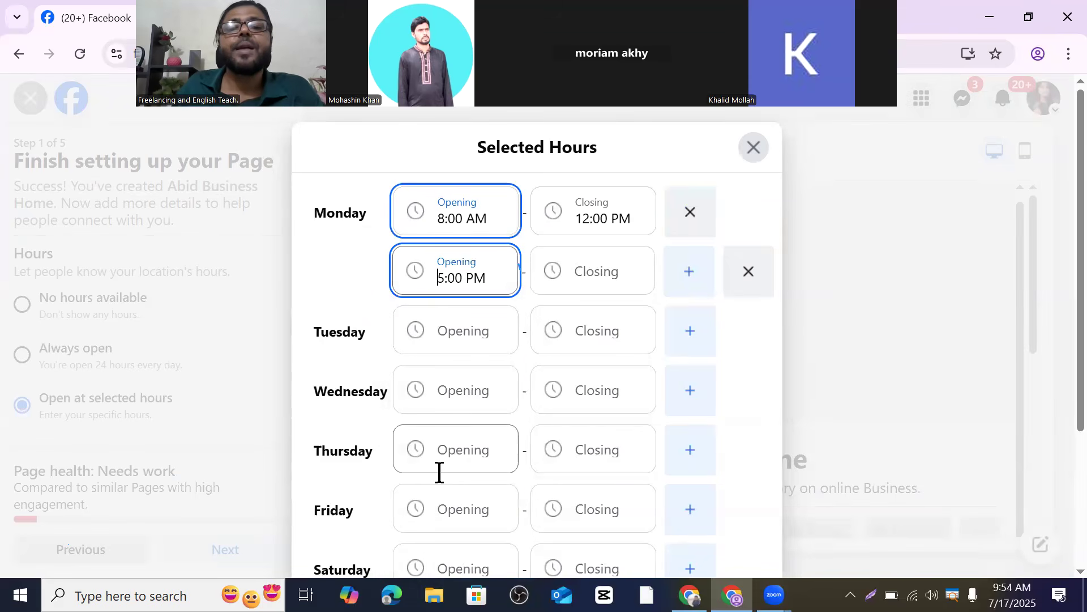
- Set the closing time of Monday's second time range to 11:00 PM
{"action": "left_click", "coordinate": [601, 271]}
{"action": "scroll", "coordinate": [572, 424], "scroll_direction": "down", "scroll_amount": 12}
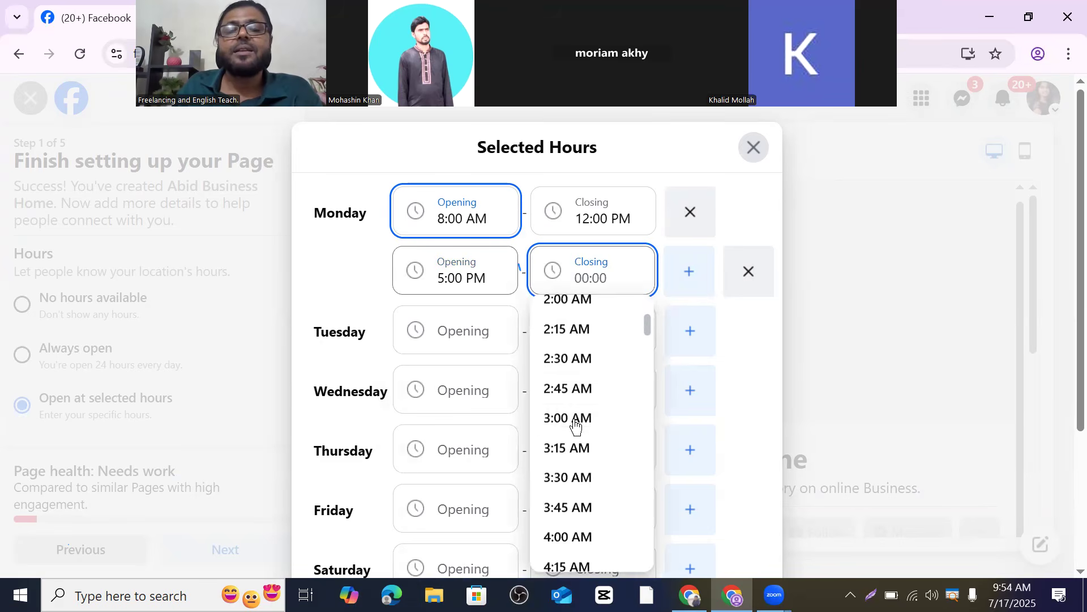
{"action": "scroll", "coordinate": [578, 422], "scroll_direction": "down", "scroll_amount": 18}
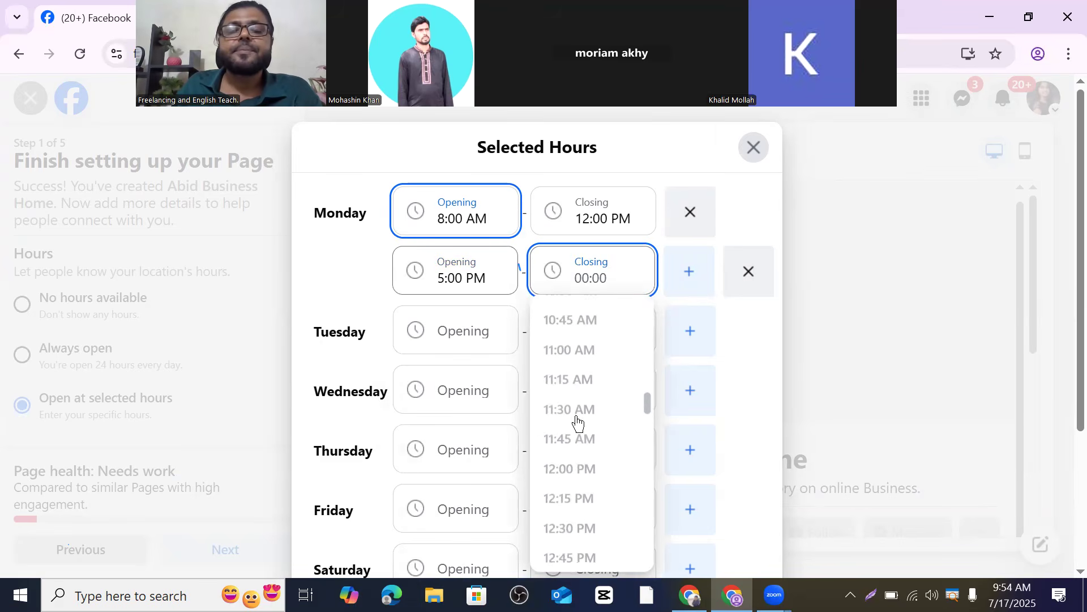
{"action": "scroll", "coordinate": [577, 422], "scroll_direction": "down", "scroll_amount": 9}
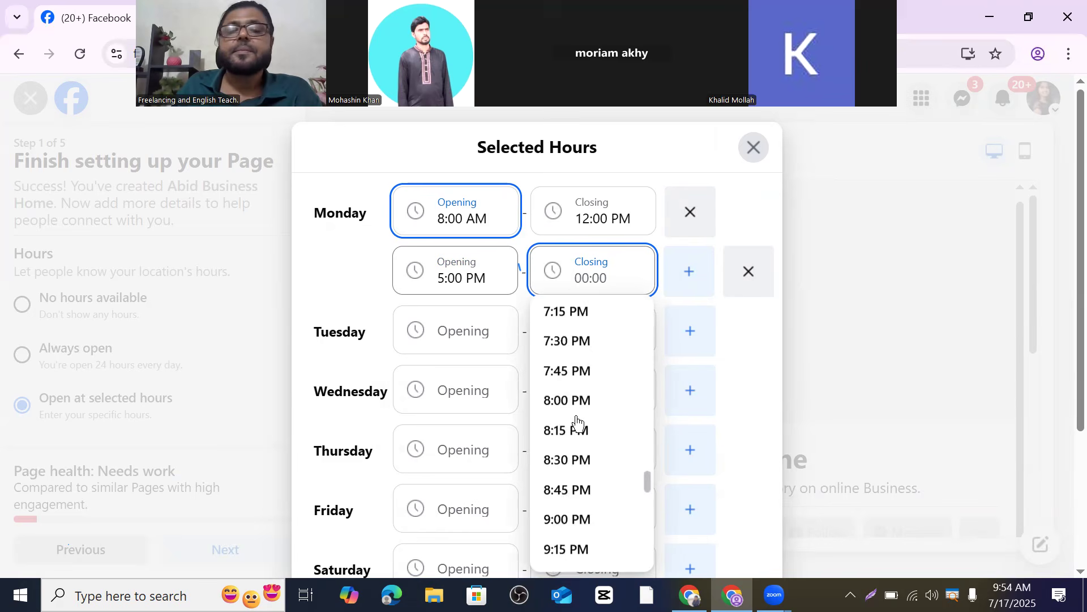
{"action": "scroll", "coordinate": [578, 422], "scroll_direction": "down", "scroll_amount": 6}
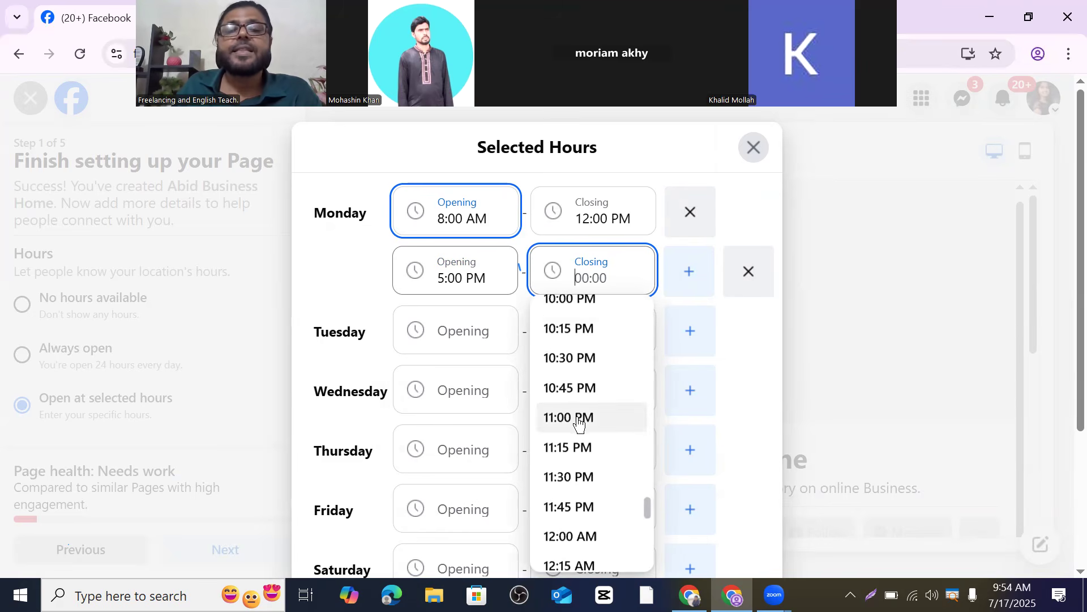
{"action": "left_click", "coordinate": [578, 424]}
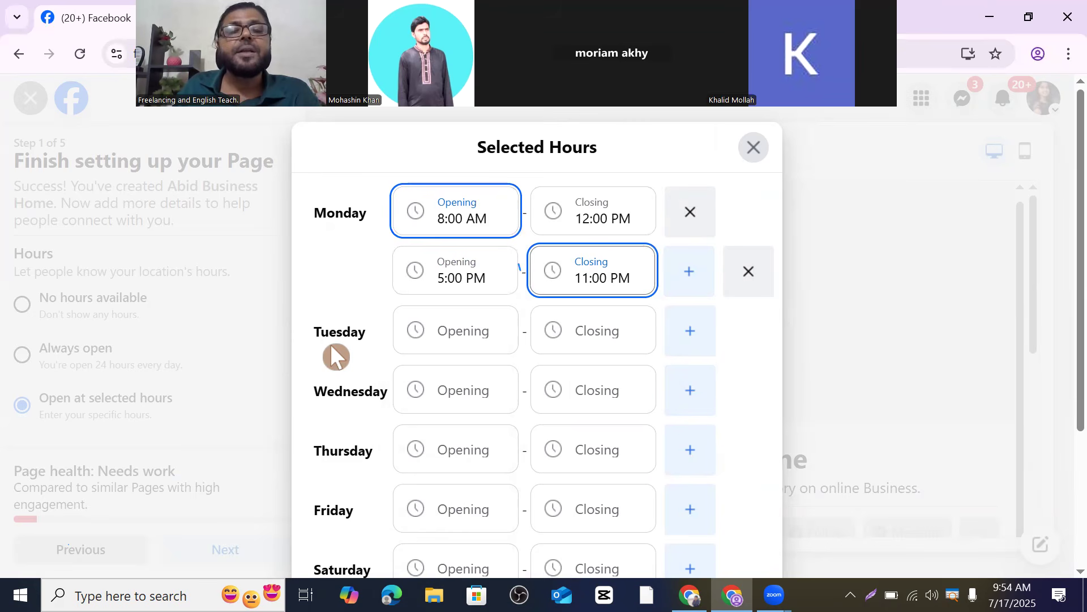
- Look over the rows for Tuesday to Sunday and save the selected hours with only Monday filled in
{"action": "scroll", "coordinate": [330, 396], "scroll_direction": "down", "scroll_amount": 3}
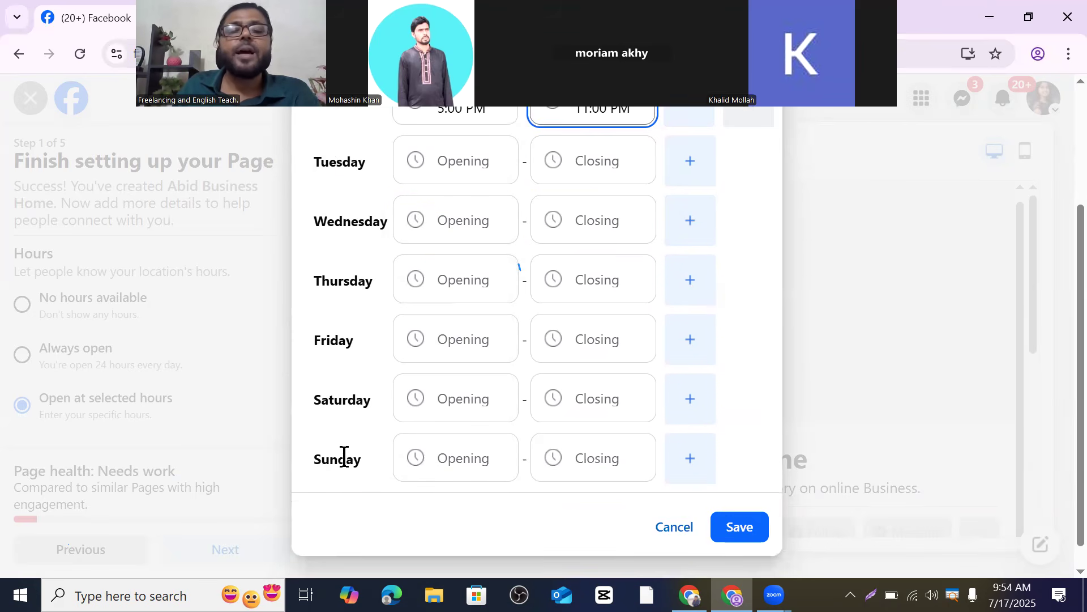
{"action": "scroll", "coordinate": [362, 431], "scroll_direction": "up", "scroll_amount": 3}
{"action": "scroll", "coordinate": [699, 408], "scroll_direction": "down", "scroll_amount": 4}
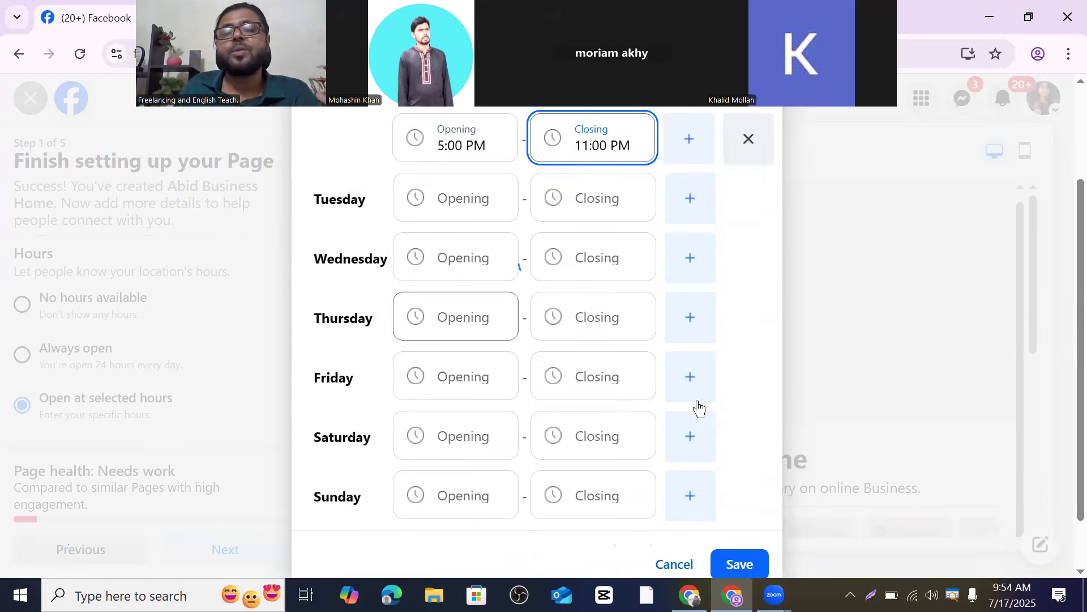
{"action": "left_click", "coordinate": [735, 509]}
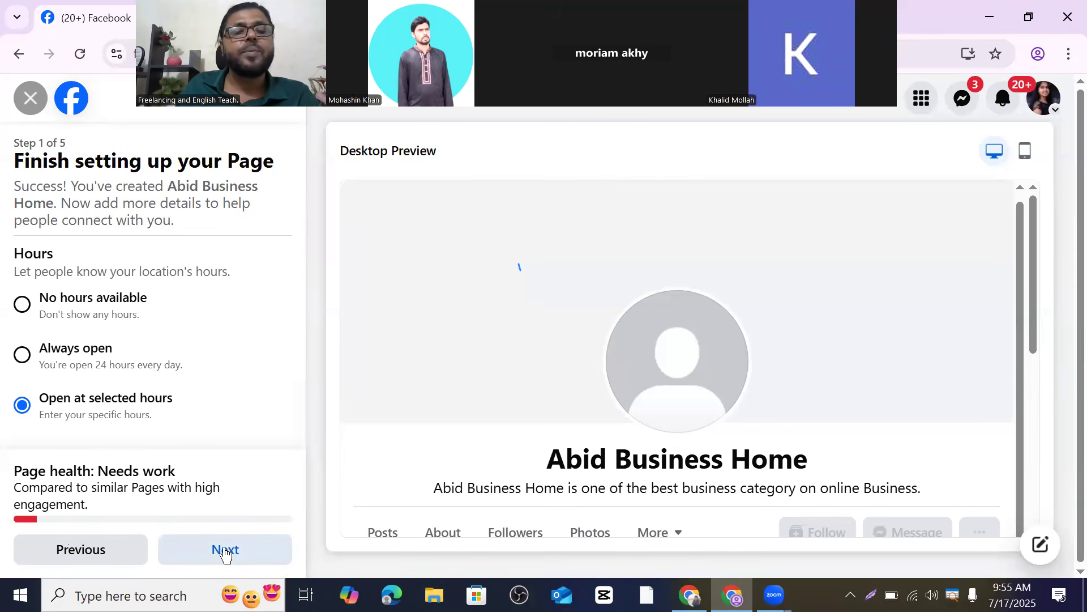
- Review the Page's contact, location and hours details and continue to the Customize your Page step
{"action": "scroll", "coordinate": [146, 437], "scroll_direction": "up", "scroll_amount": 5}
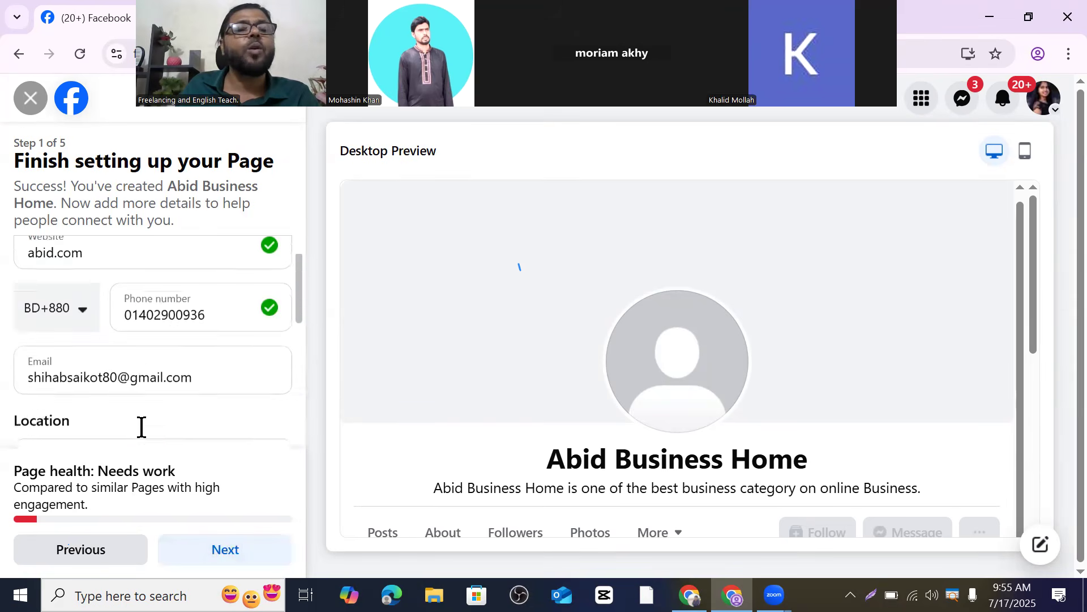
{"action": "scroll", "coordinate": [142, 406], "scroll_direction": "down", "scroll_amount": 5}
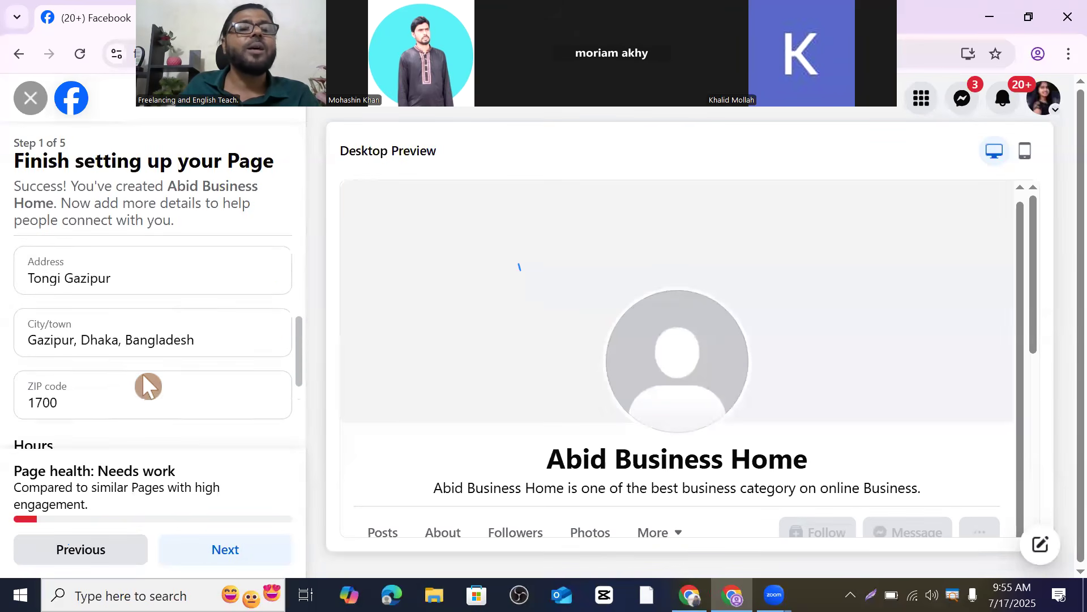
{"action": "scroll", "coordinate": [142, 376], "scroll_direction": "down", "scroll_amount": 3}
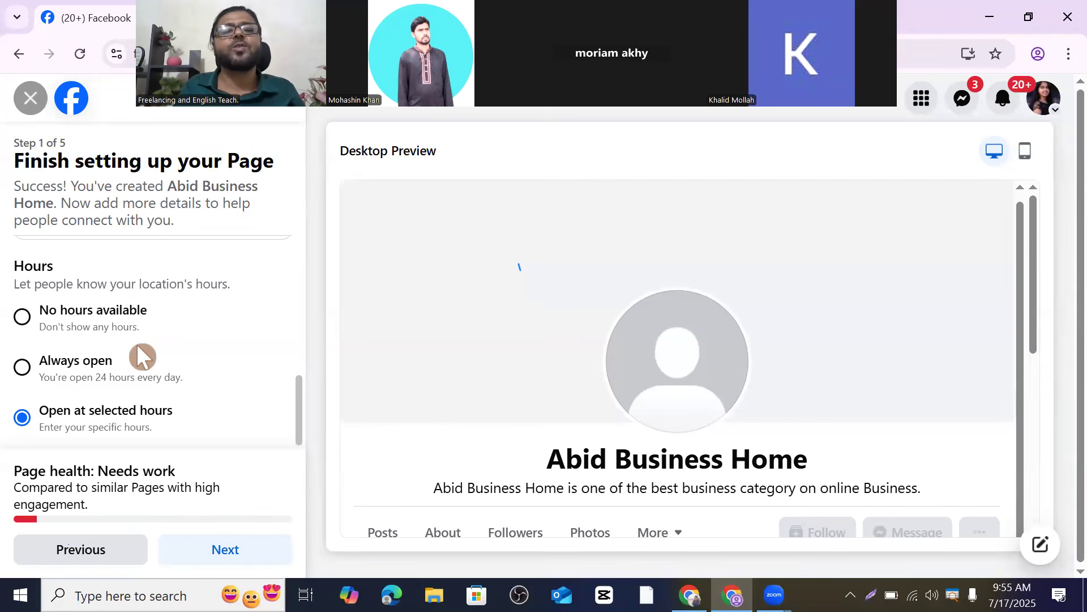
{"action": "left_click", "coordinate": [223, 560]}
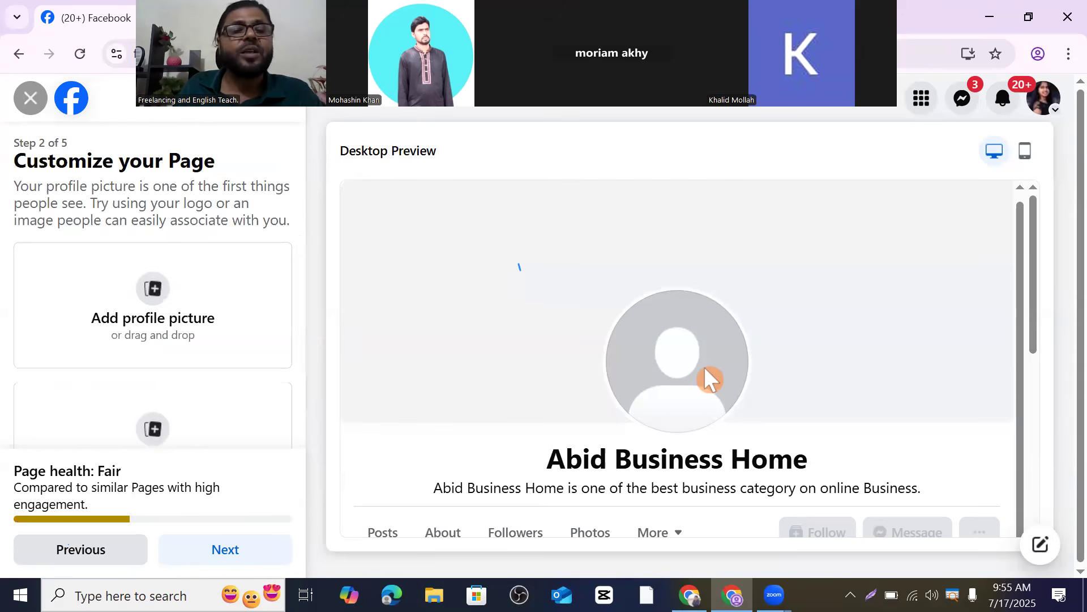
- Look over the profile picture and cover photo options, and open the list of action button choices for the Page
{"action": "scroll", "coordinate": [191, 391], "scroll_direction": "down", "scroll_amount": 2}
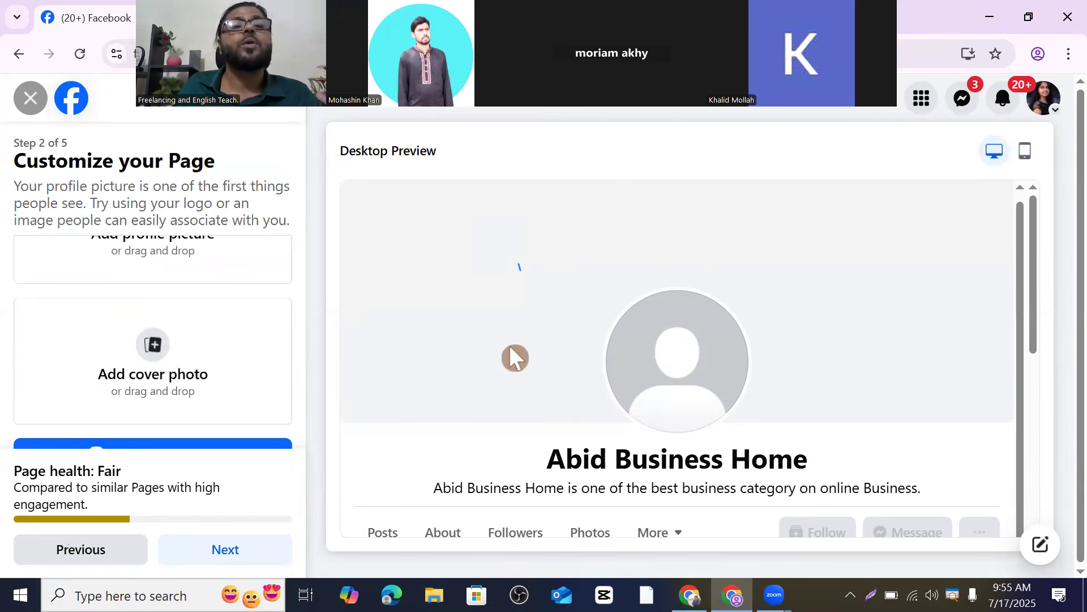
{"action": "scroll", "coordinate": [515, 357], "scroll_direction": "down", "scroll_amount": 1}
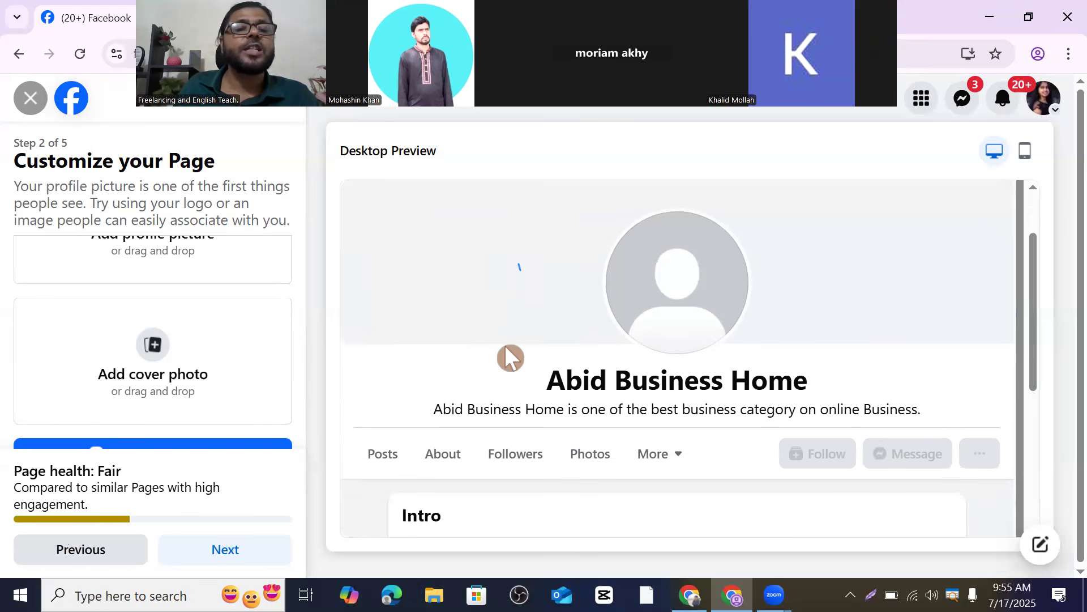
{"action": "scroll", "coordinate": [189, 364], "scroll_direction": "up", "scroll_amount": 1}
{"action": "scroll", "coordinate": [189, 359], "scroll_direction": "down", "scroll_amount": 2}
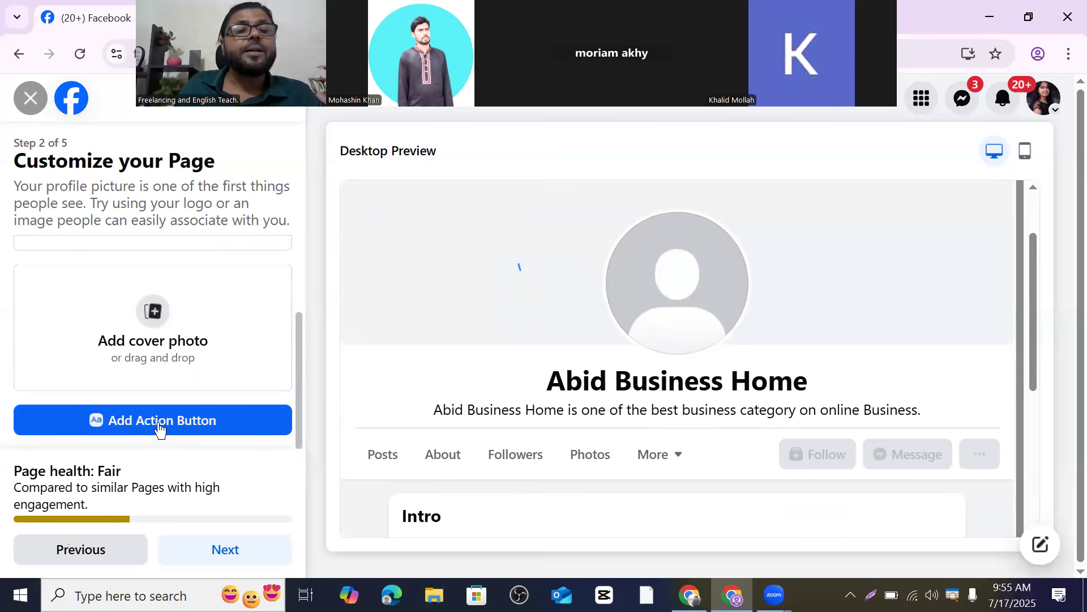
{"action": "scroll", "coordinate": [167, 369], "scroll_direction": "up", "scroll_amount": 2}
{"action": "scroll", "coordinate": [170, 368], "scroll_direction": "down", "scroll_amount": 2}
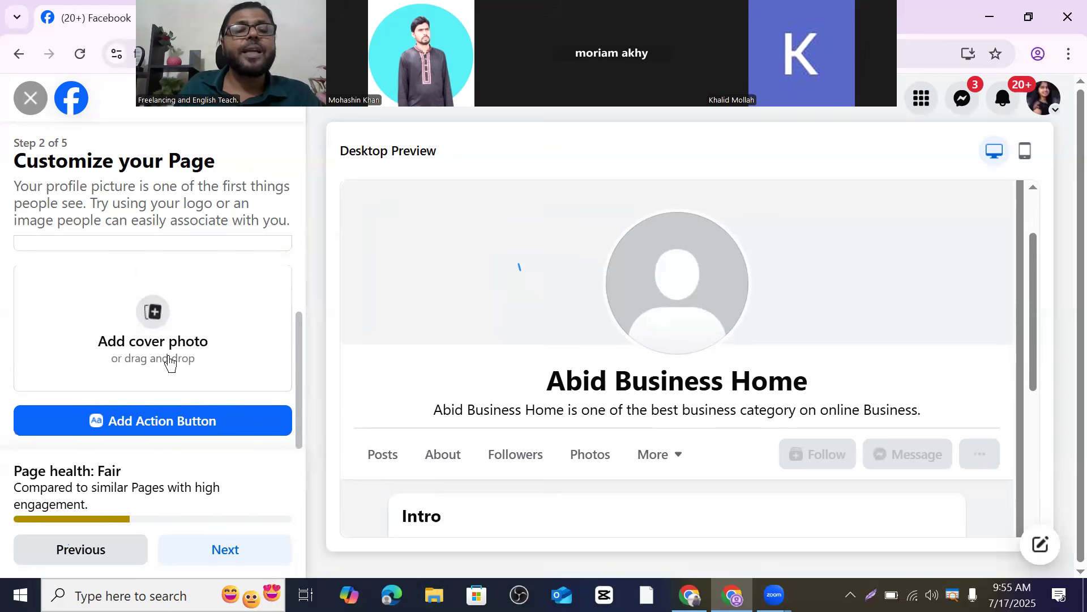
{"action": "left_click", "coordinate": [186, 420]}
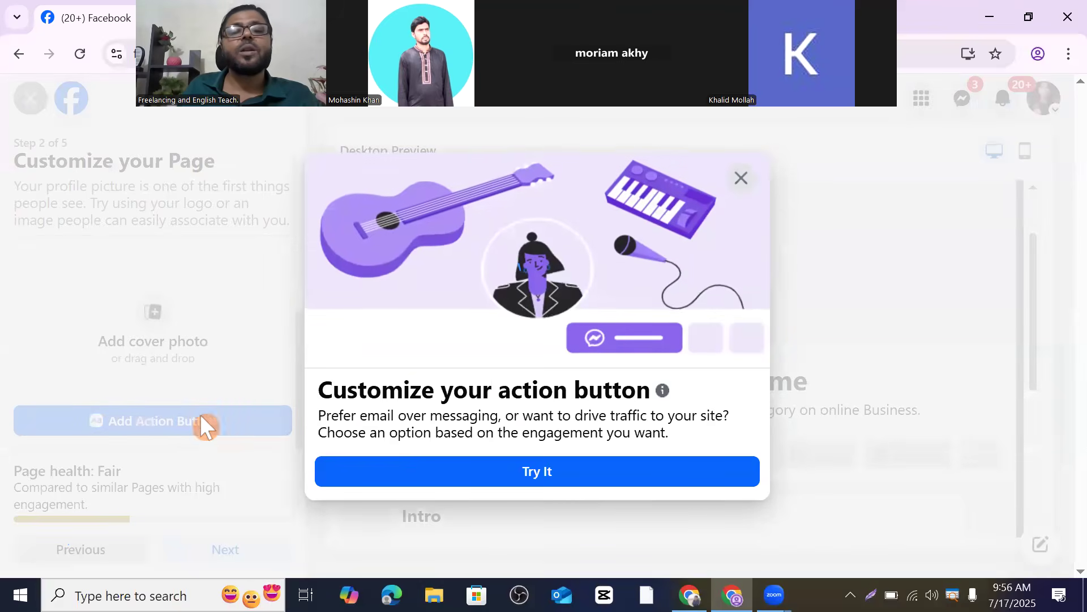
{"action": "left_click", "coordinate": [552, 479]}
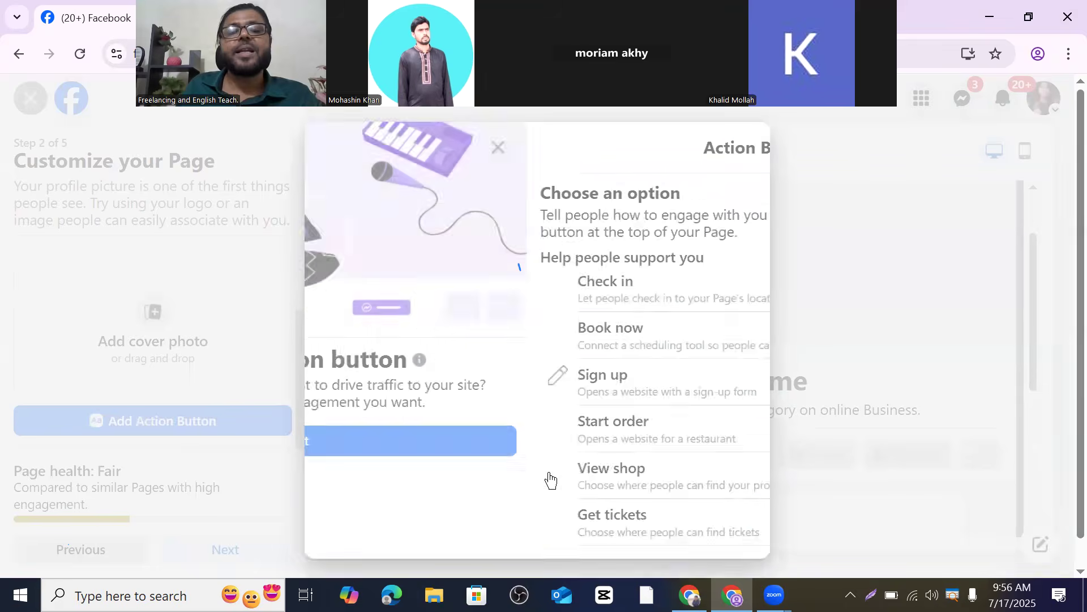
- Review the action button choices, keep Send message selected and save it with the Page's Messenger as destination
{"action": "scroll", "coordinate": [426, 310], "scroll_direction": "down", "scroll_amount": 6}
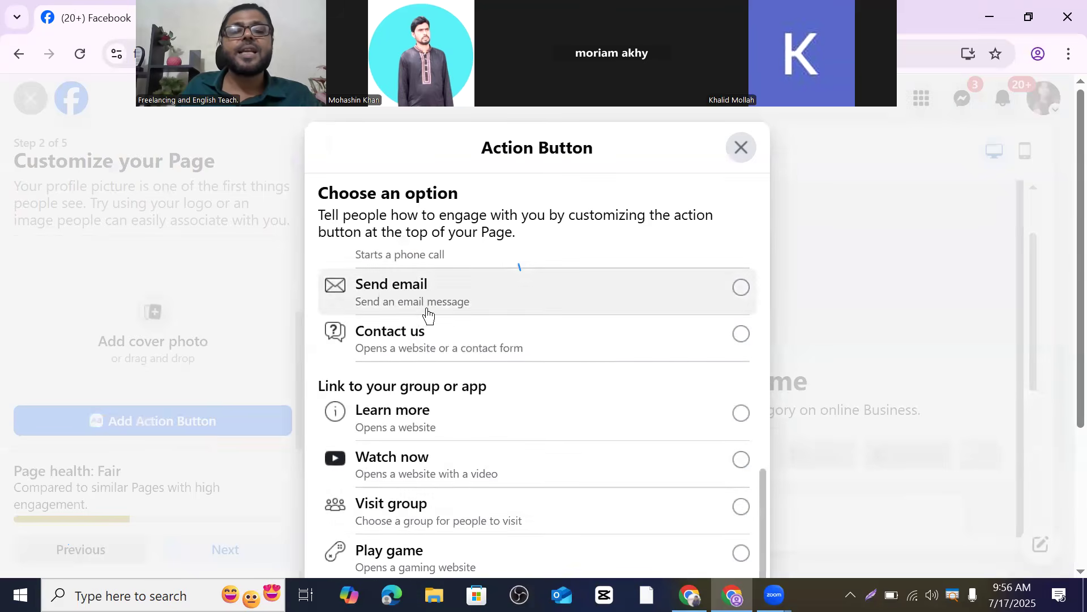
{"action": "scroll", "coordinate": [510, 453], "scroll_direction": "up", "scroll_amount": 6}
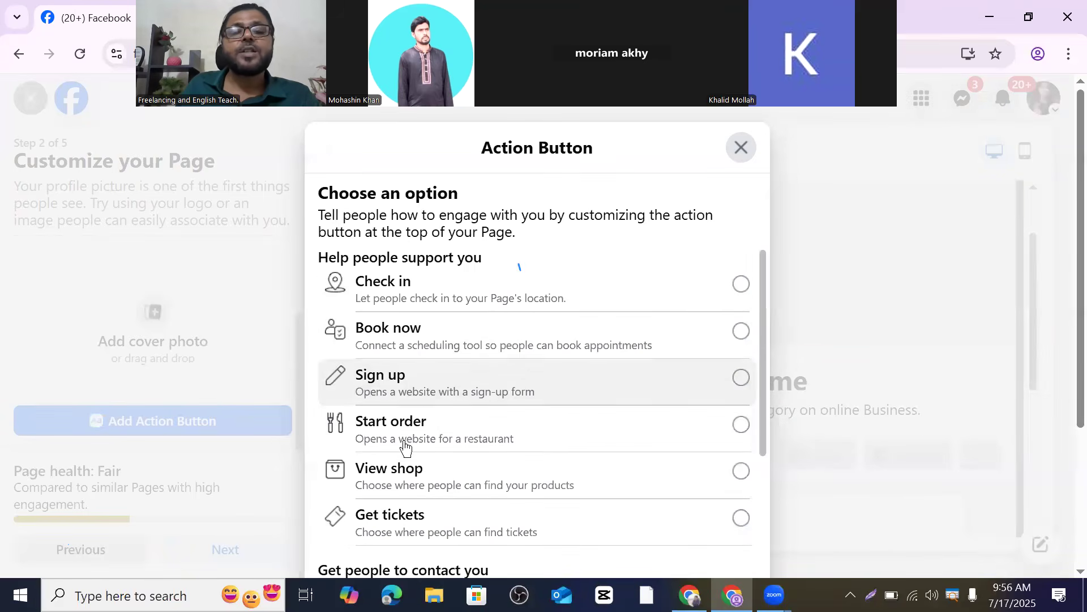
{"action": "scroll", "coordinate": [521, 396], "scroll_direction": "down", "scroll_amount": 6}
{"action": "scroll", "coordinate": [522, 390], "scroll_direction": "up", "scroll_amount": 2}
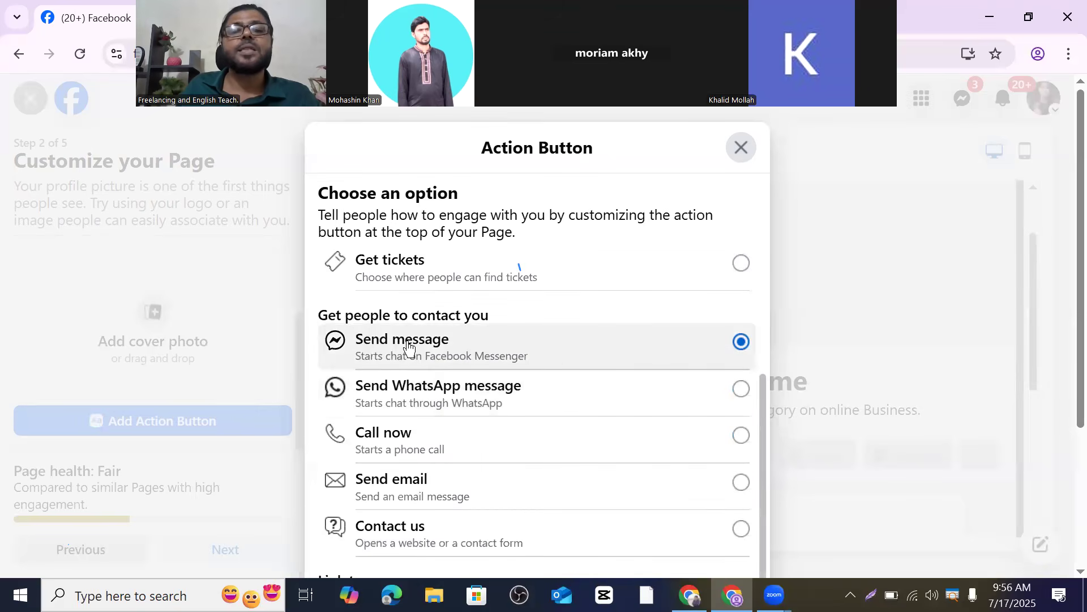
{"action": "scroll", "coordinate": [827, 371], "scroll_direction": "down", "scroll_amount": 1}
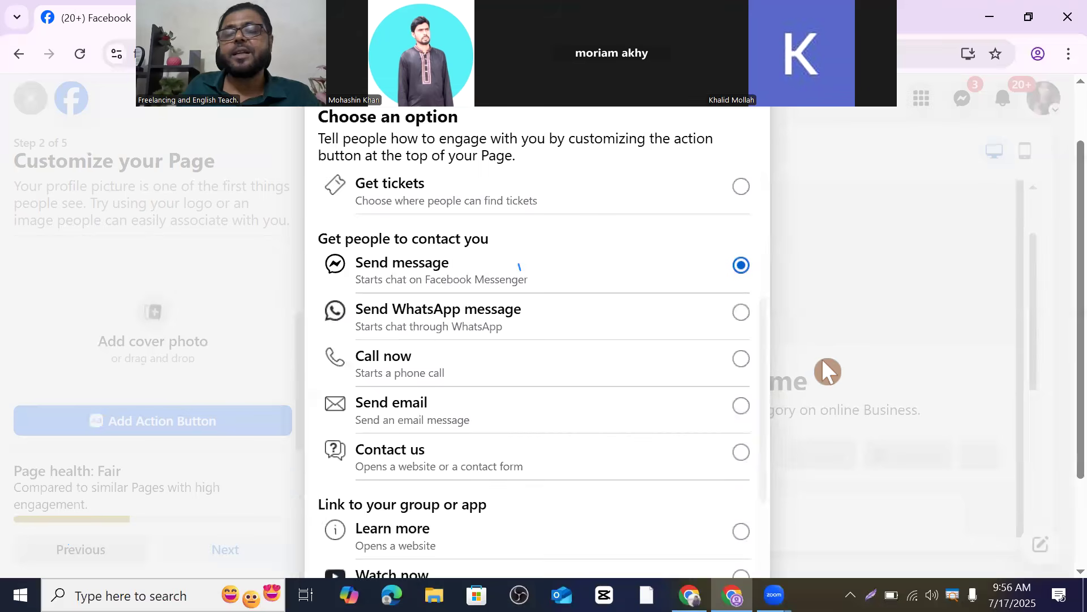
{"action": "scroll", "coordinate": [827, 371], "scroll_direction": "down", "scroll_amount": 2}
{"action": "left_click", "coordinate": [708, 503]}
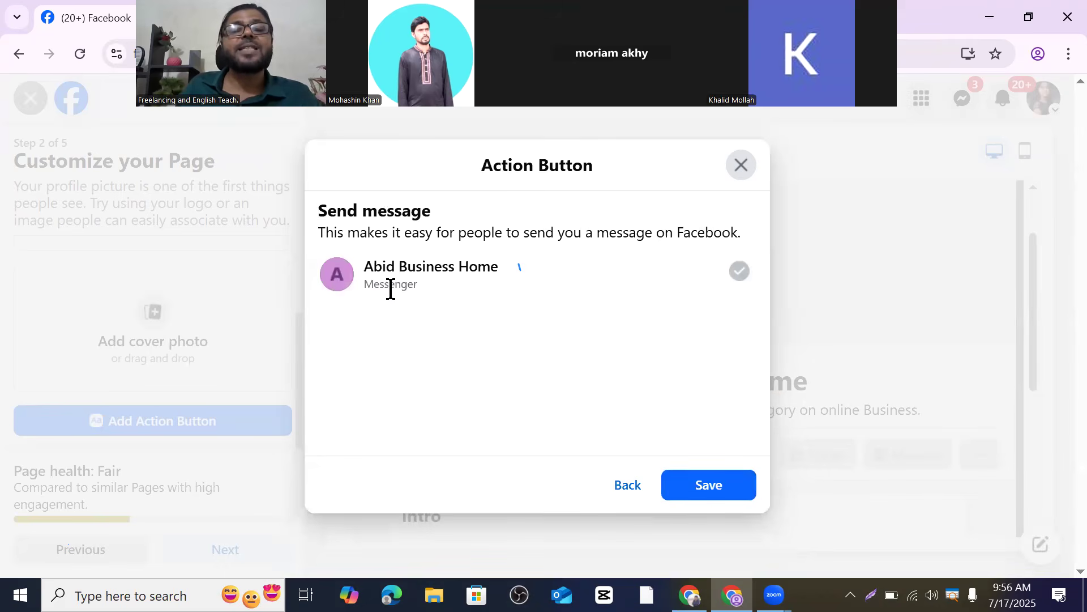
{"action": "left_click", "coordinate": [722, 484]}
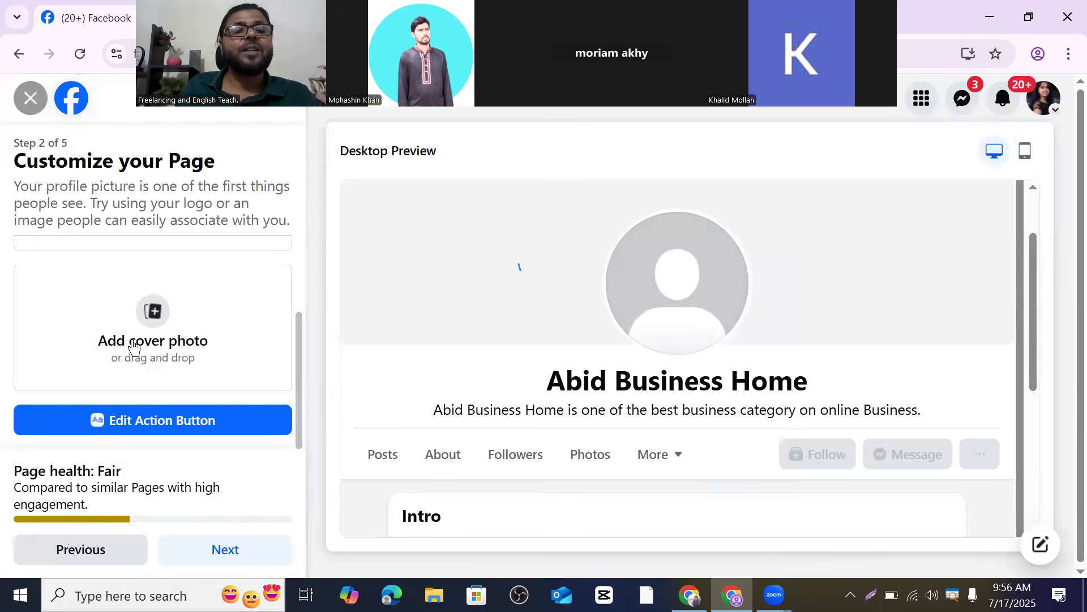
- Continue without adding photos to the Connect WhatsApp to your Page step and look at its phone number field
{"action": "left_click", "coordinate": [232, 553]}
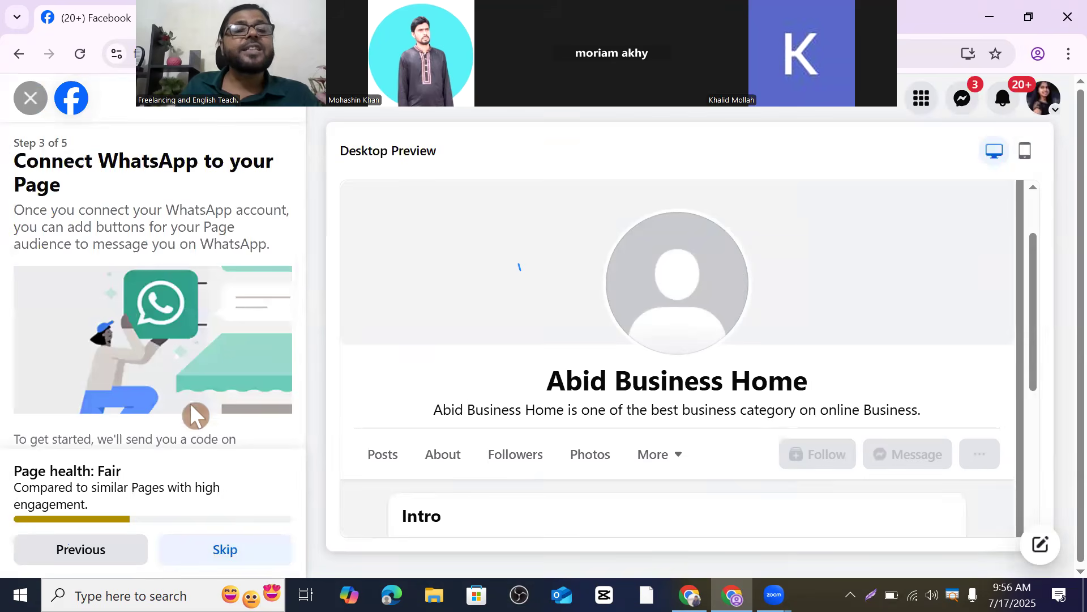
{"action": "scroll", "coordinate": [158, 345], "scroll_direction": "down", "scroll_amount": 2}
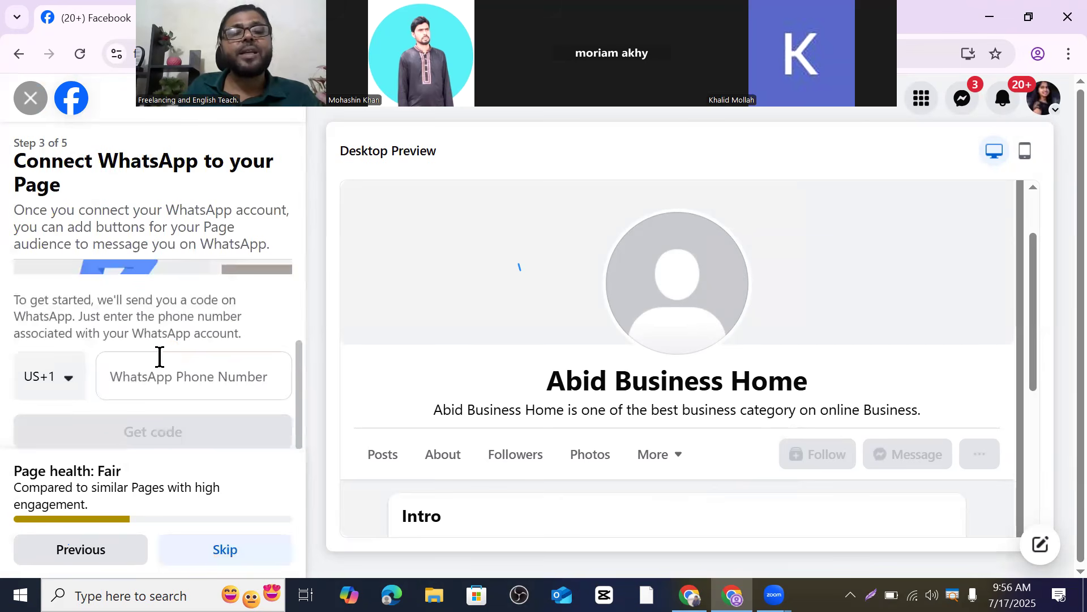
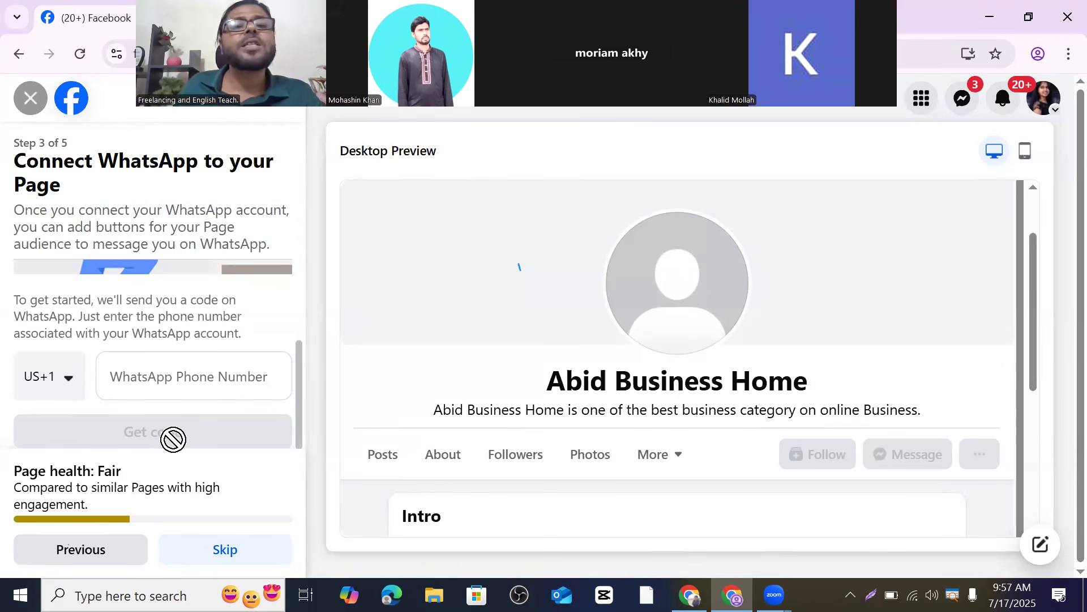
- Skip connecting WhatsApp to the Page without entering a phone number and move on to the Build your Page audience step
{"action": "left_click", "coordinate": [165, 376]}
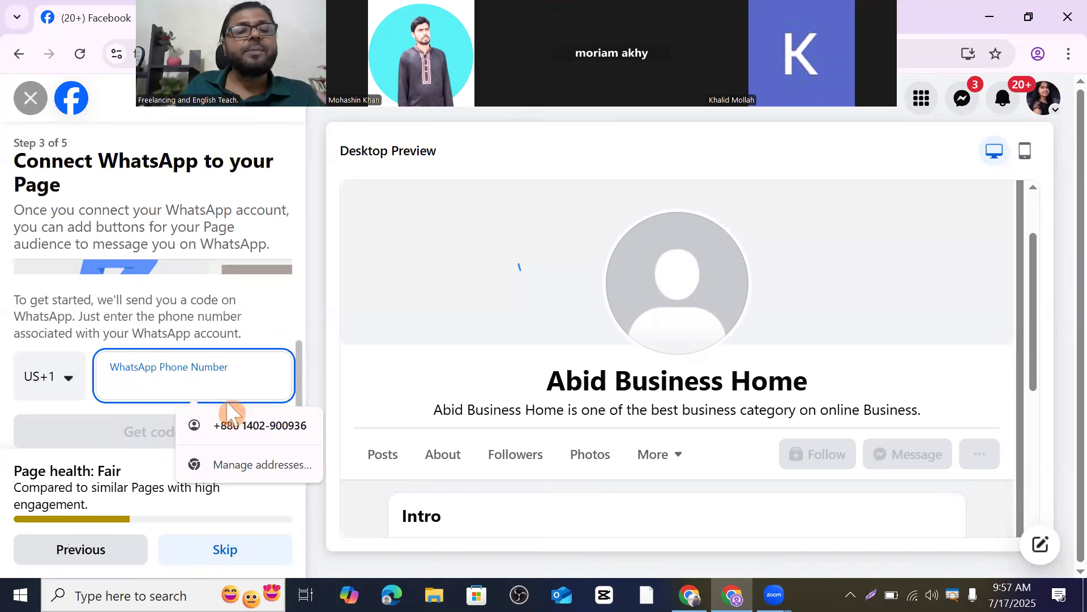
{"action": "left_click", "coordinate": [241, 560]}
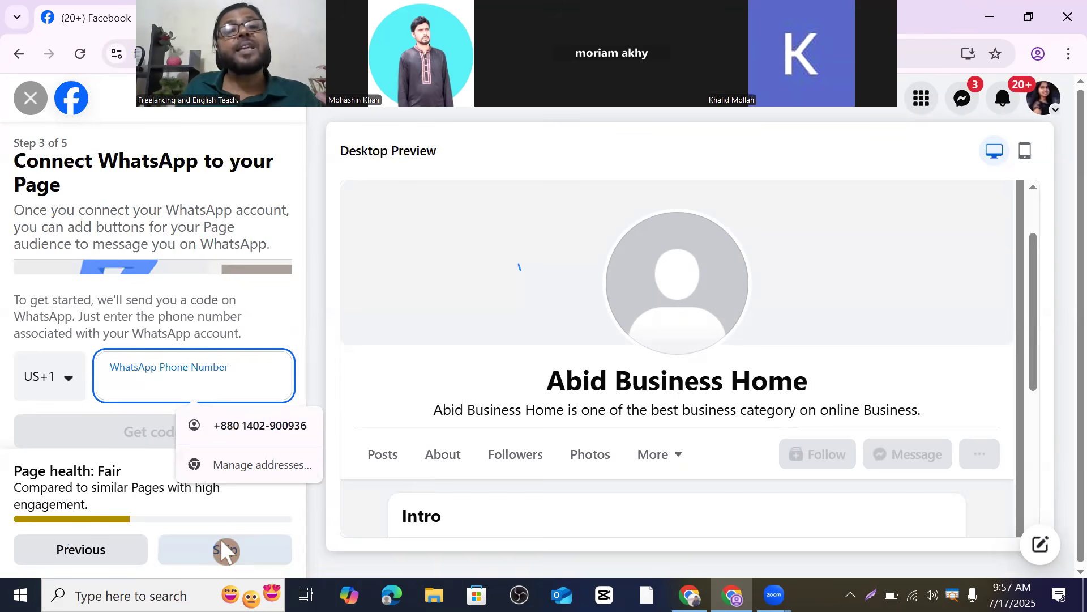
{"action": "left_click", "coordinate": [223, 548]}
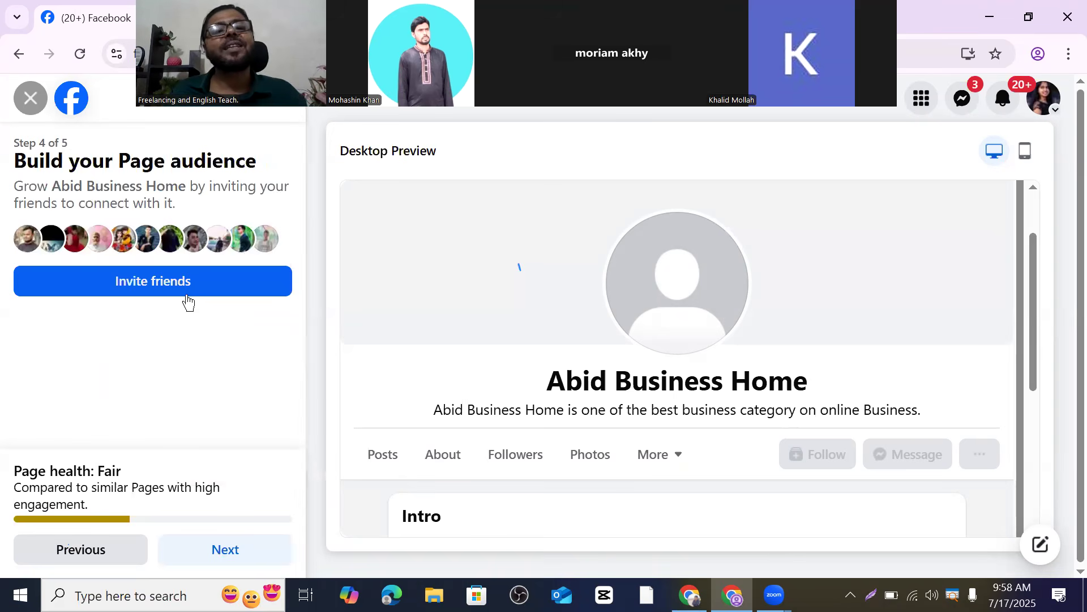
- Look through the friends list for Abid Business Home, select all friends and send them invites to the Page
{"action": "left_click", "coordinate": [151, 290]}
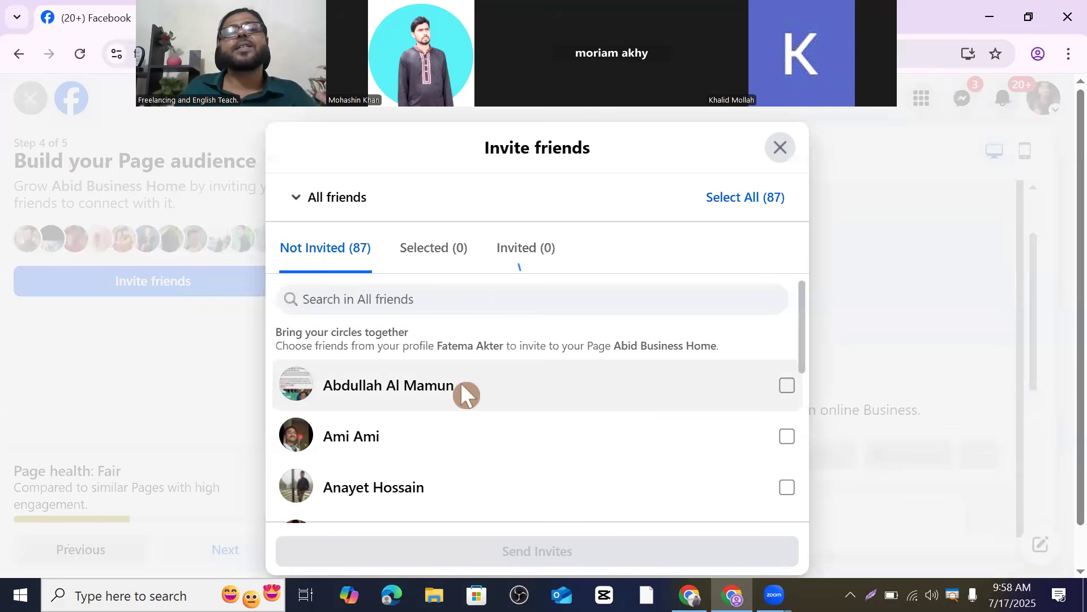
{"action": "scroll", "coordinate": [378, 386], "scroll_direction": "down", "scroll_amount": 15}
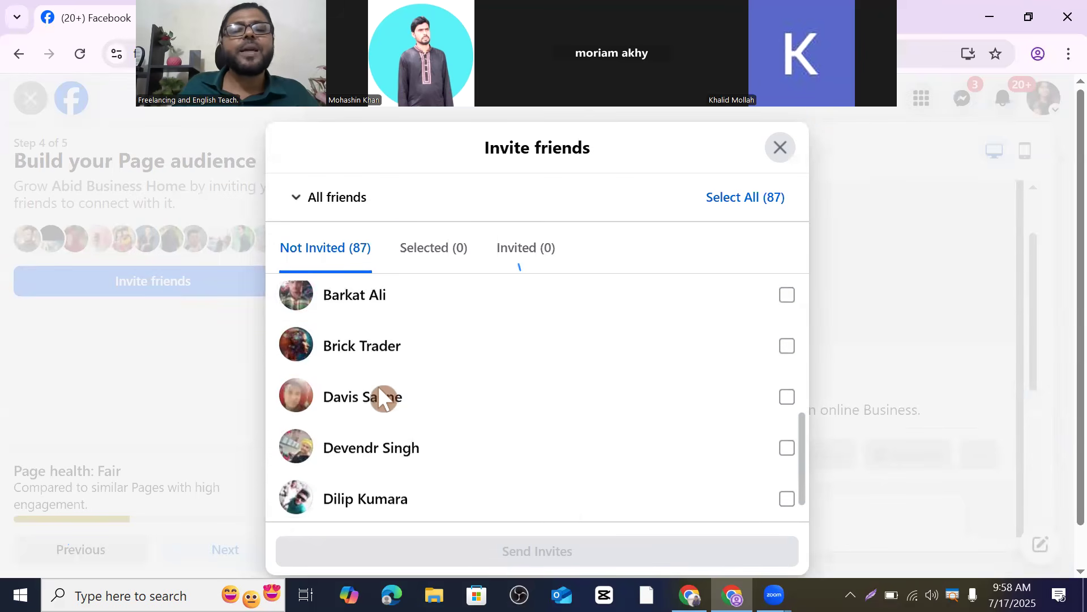
{"action": "scroll", "coordinate": [378, 385], "scroll_direction": "up", "scroll_amount": 15}
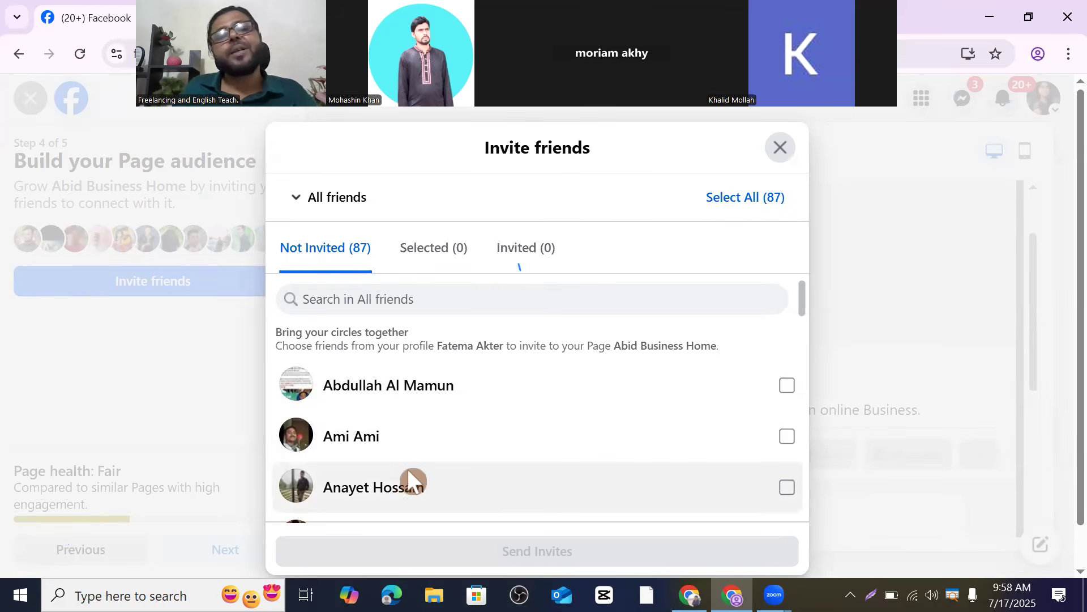
{"action": "left_click", "coordinate": [732, 198]}
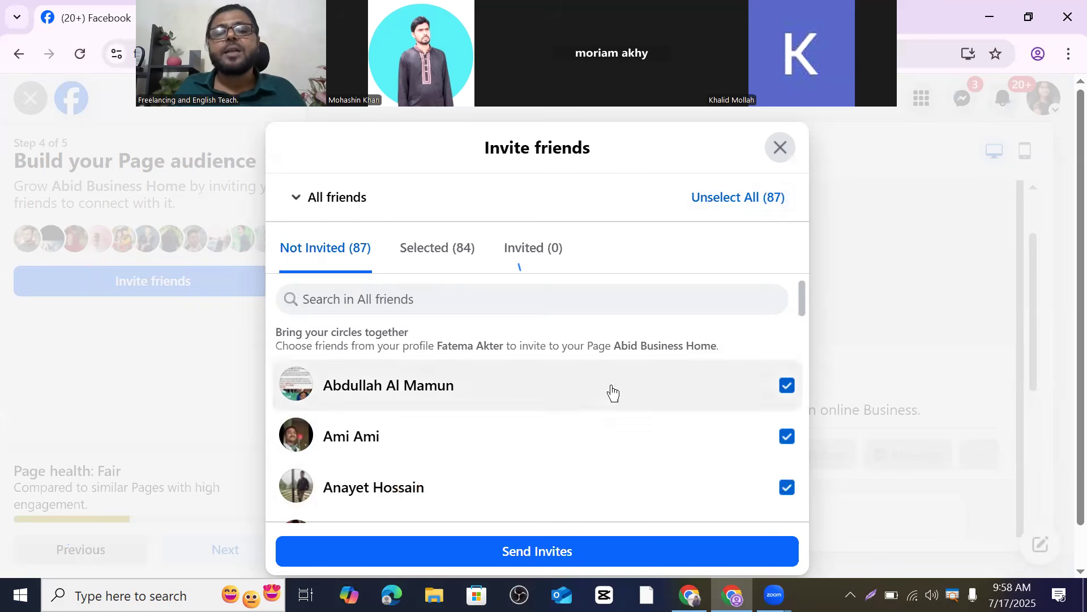
{"action": "scroll", "coordinate": [609, 391], "scroll_direction": "down", "scroll_amount": 2}
{"action": "left_click", "coordinate": [595, 553]}
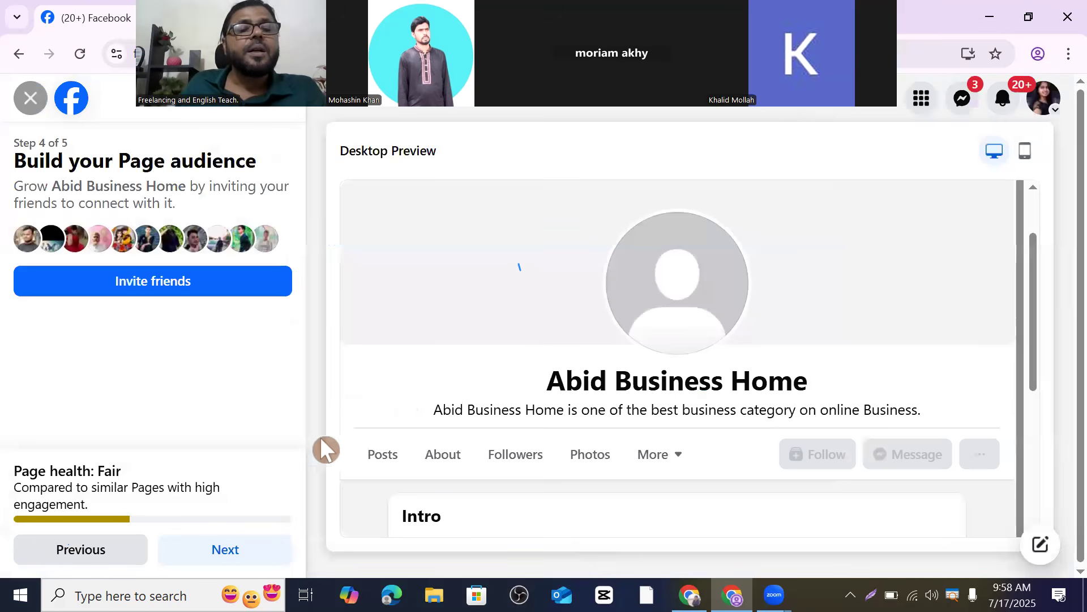
- Continue to the Stay informed step, keep Page notifications on and marketing emails off, and finish the Page setup
{"action": "left_click", "coordinate": [233, 549]}
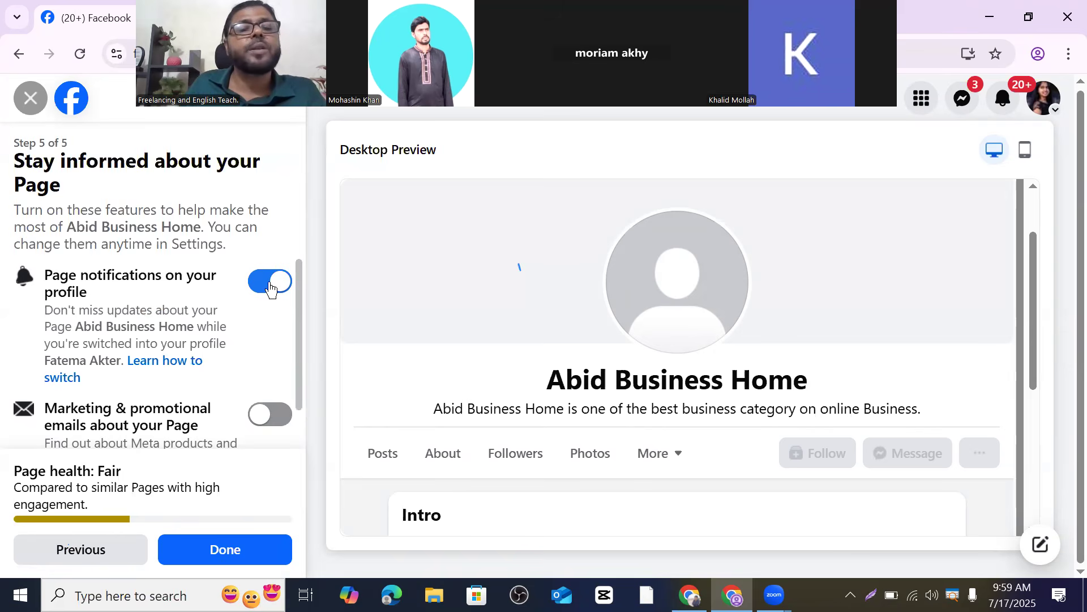
{"action": "scroll", "coordinate": [105, 334], "scroll_direction": "down", "scroll_amount": 1}
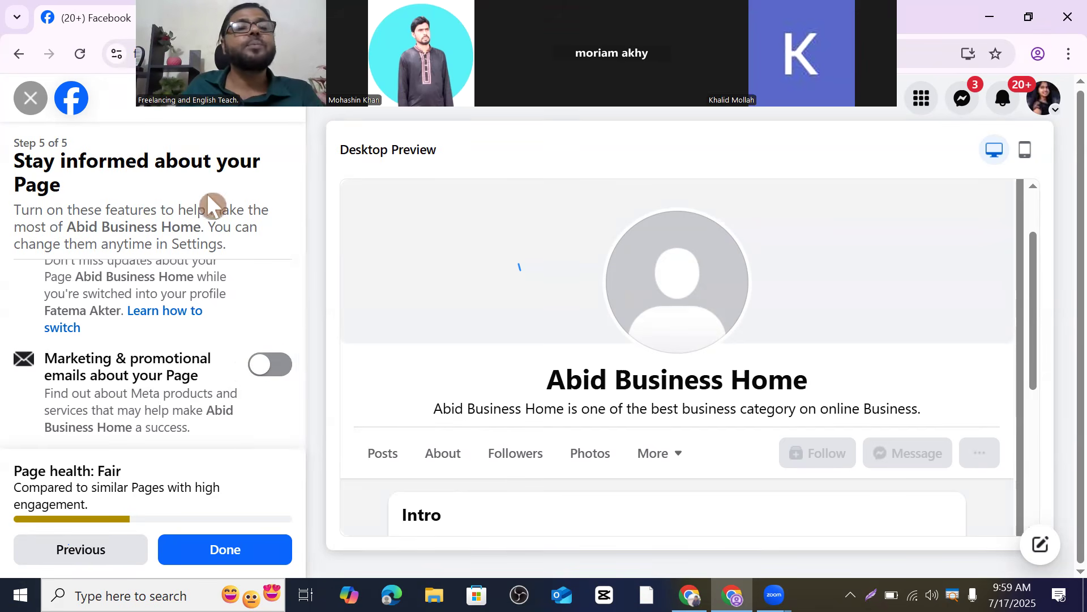
{"action": "scroll", "coordinate": [213, 274], "scroll_direction": "up", "scroll_amount": 1}
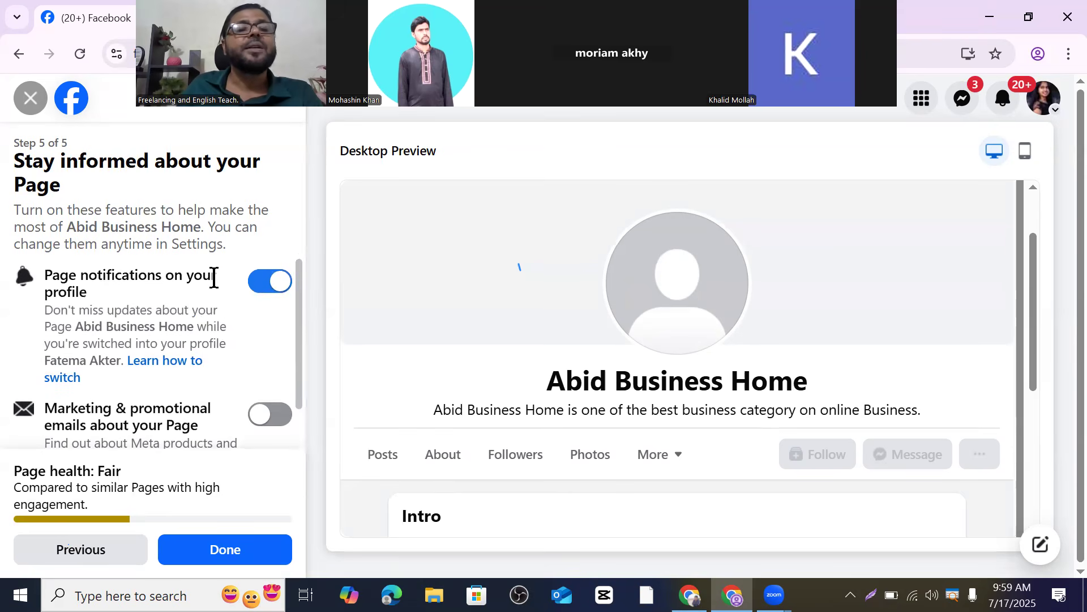
{"action": "scroll", "coordinate": [246, 285], "scroll_direction": "down", "scroll_amount": 1}
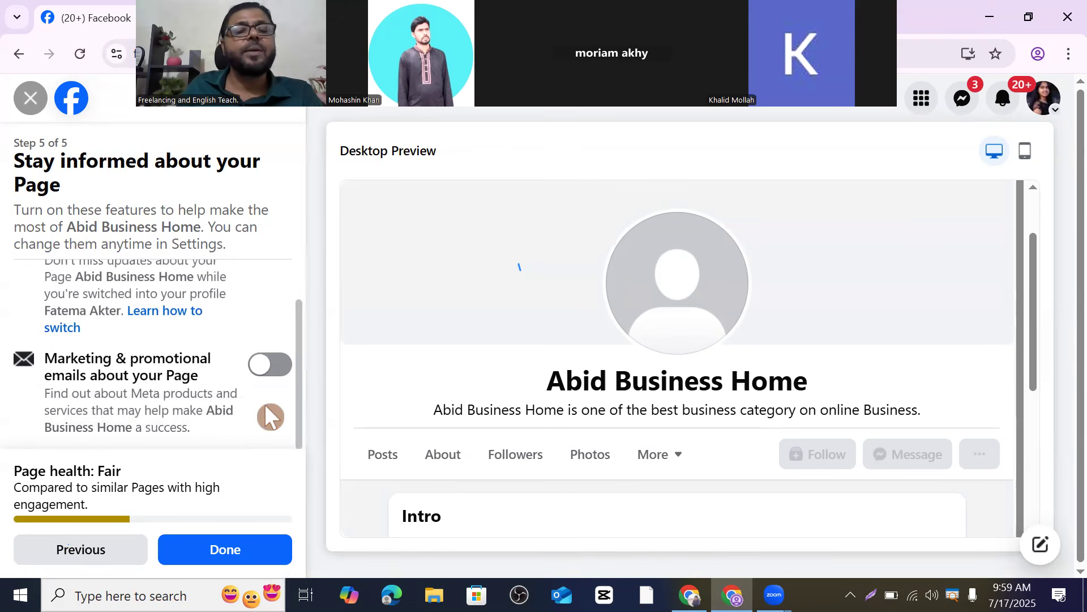
{"action": "left_click", "coordinate": [228, 549]}
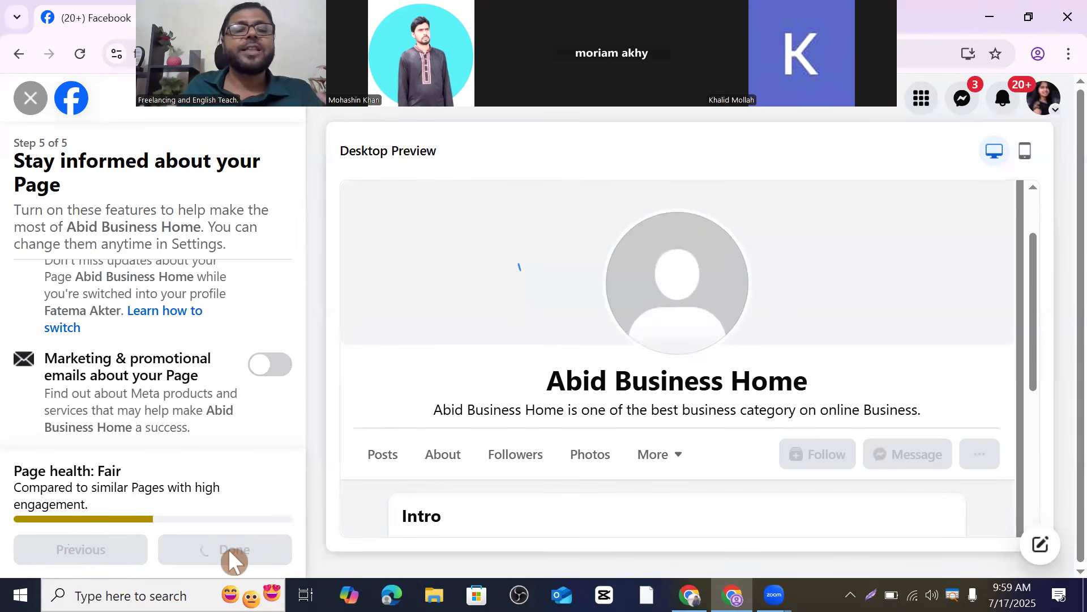